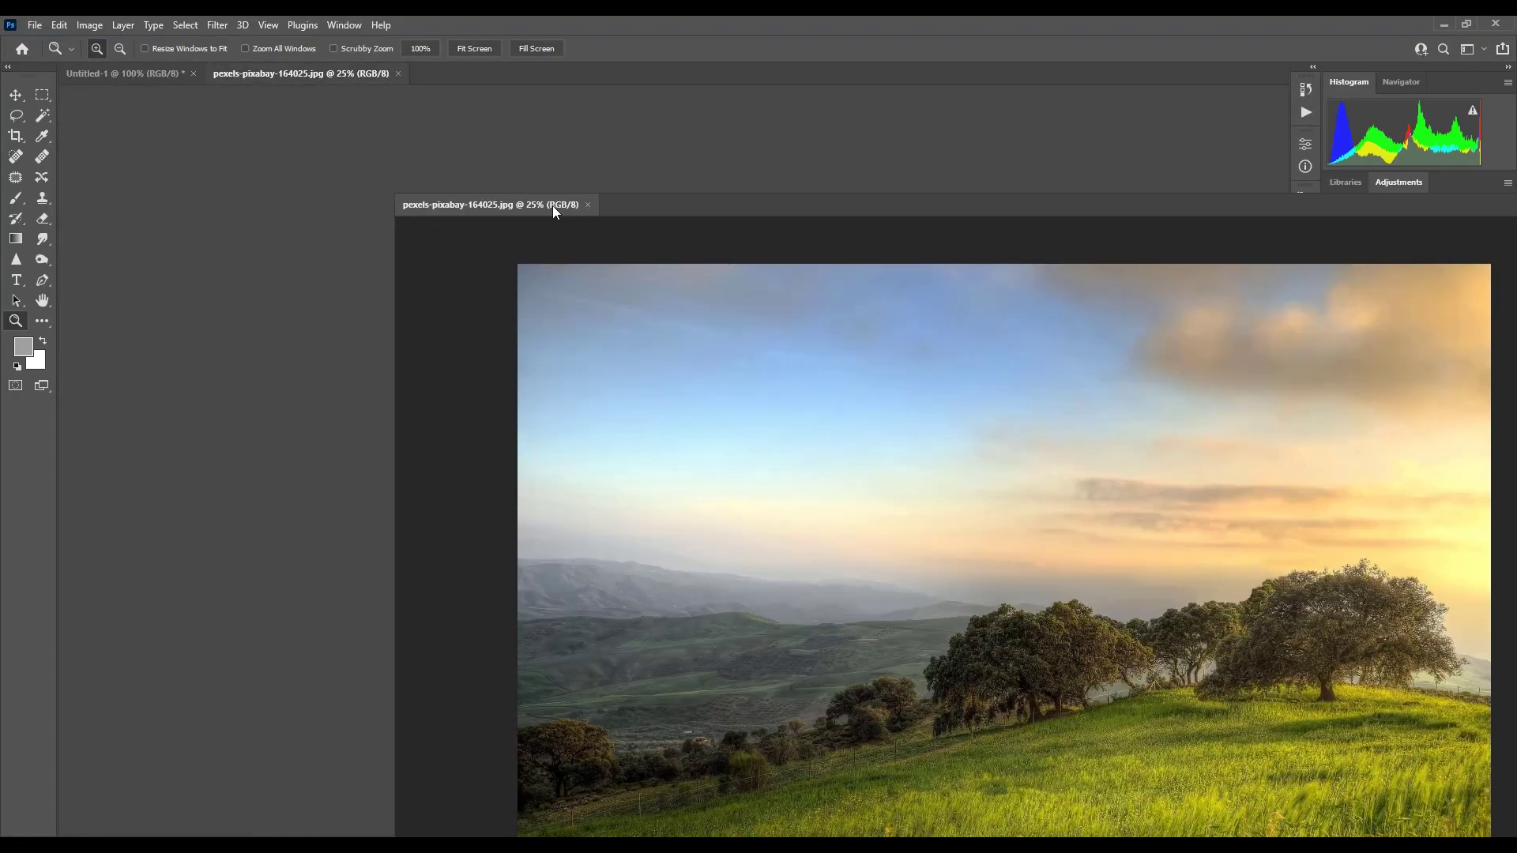
# - Bring the sunset landscape into the square document and resize it to span the canvas
pyautogui.moveTo(350, 72); pyautogui.dragTo(702, 237)
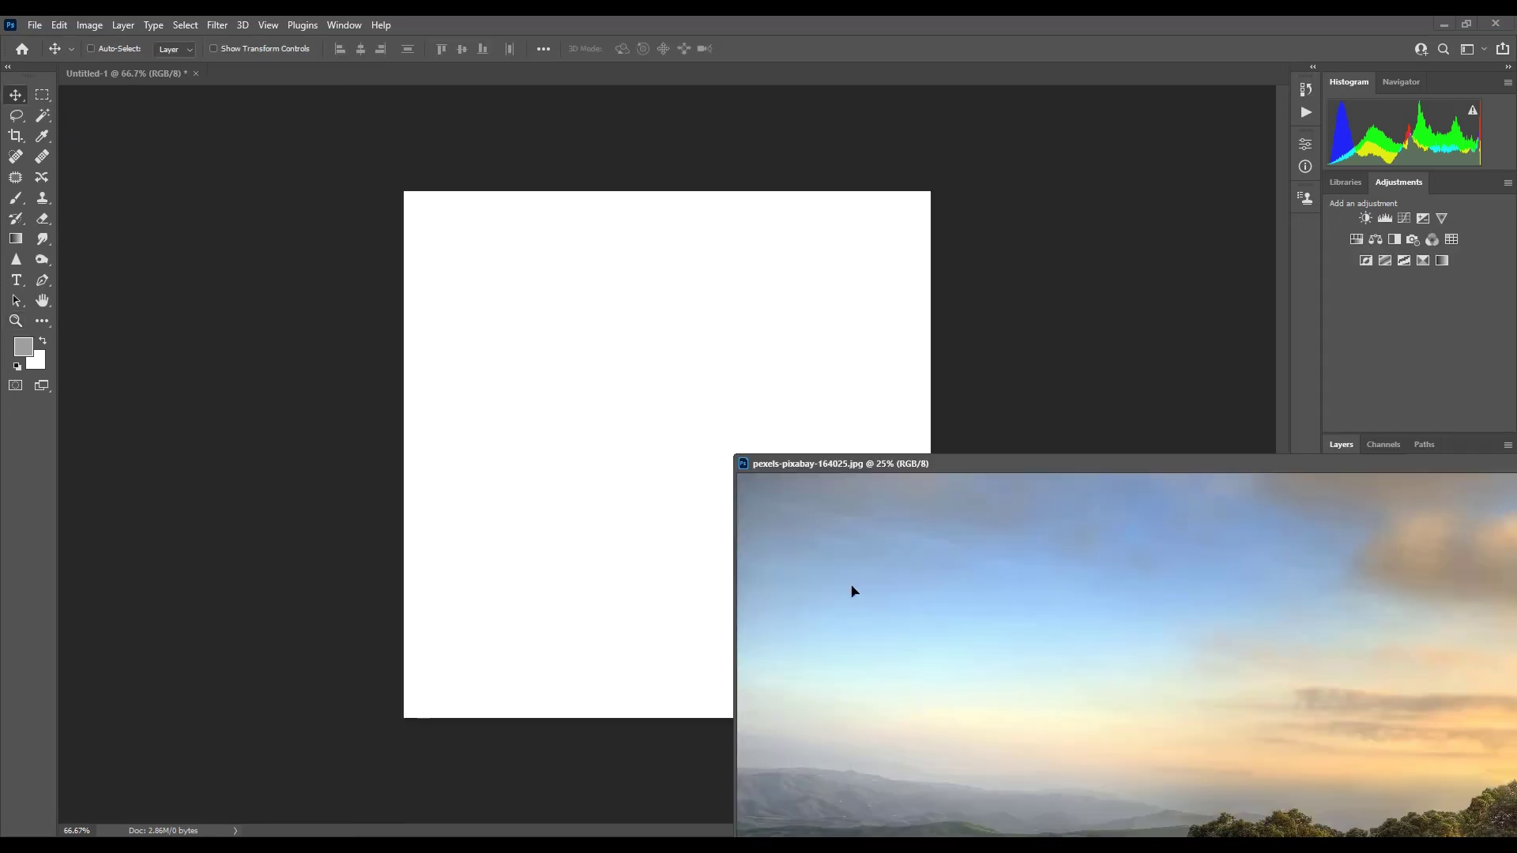
pyautogui.moveTo(850, 589); pyautogui.dragTo(586, 407)
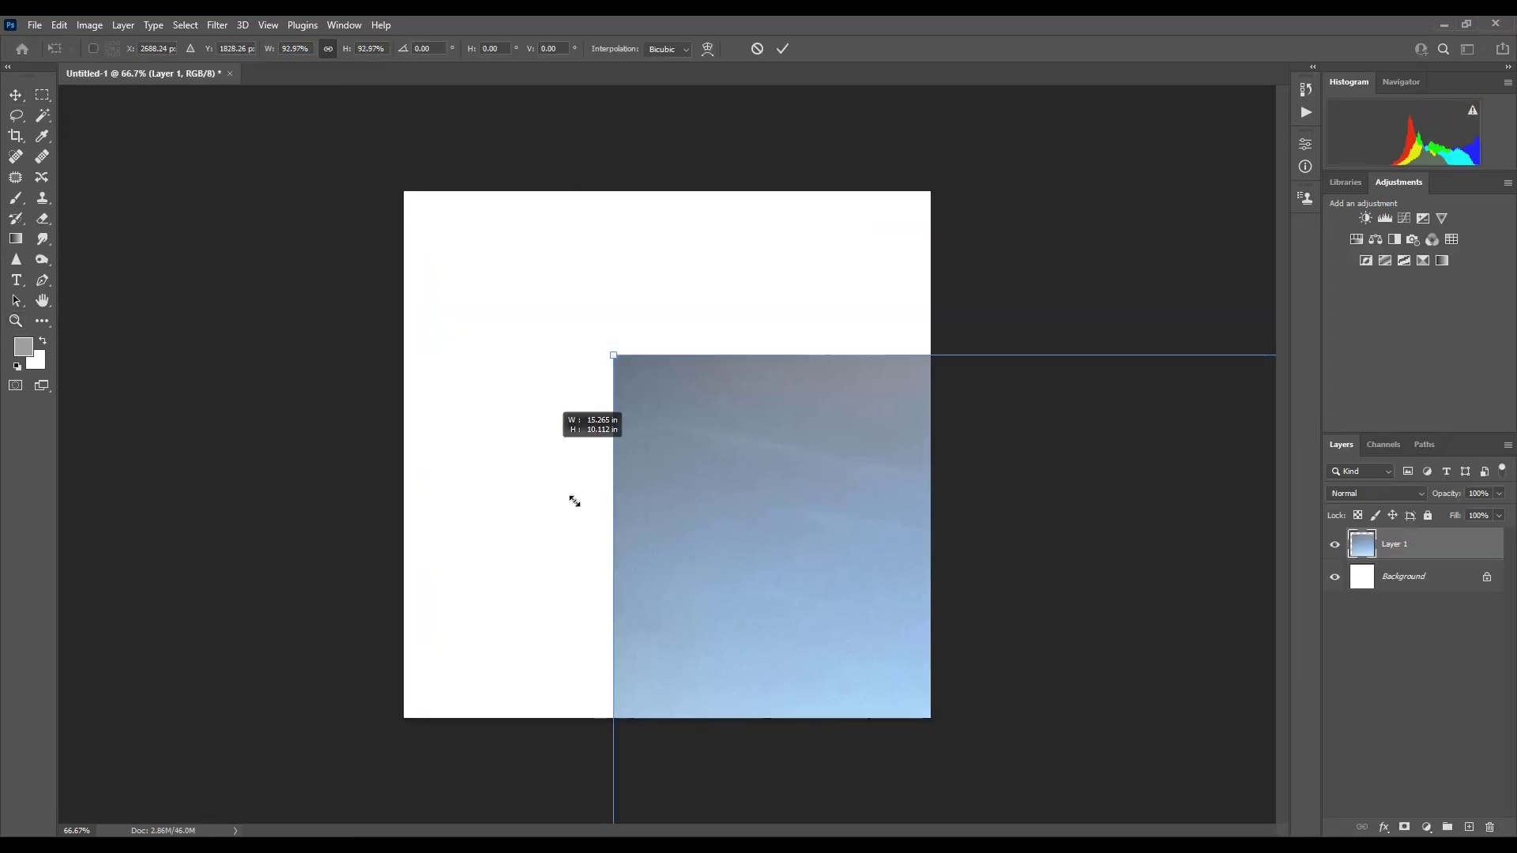
pyautogui.moveTo(570, 498); pyautogui.dragTo(701, 671)
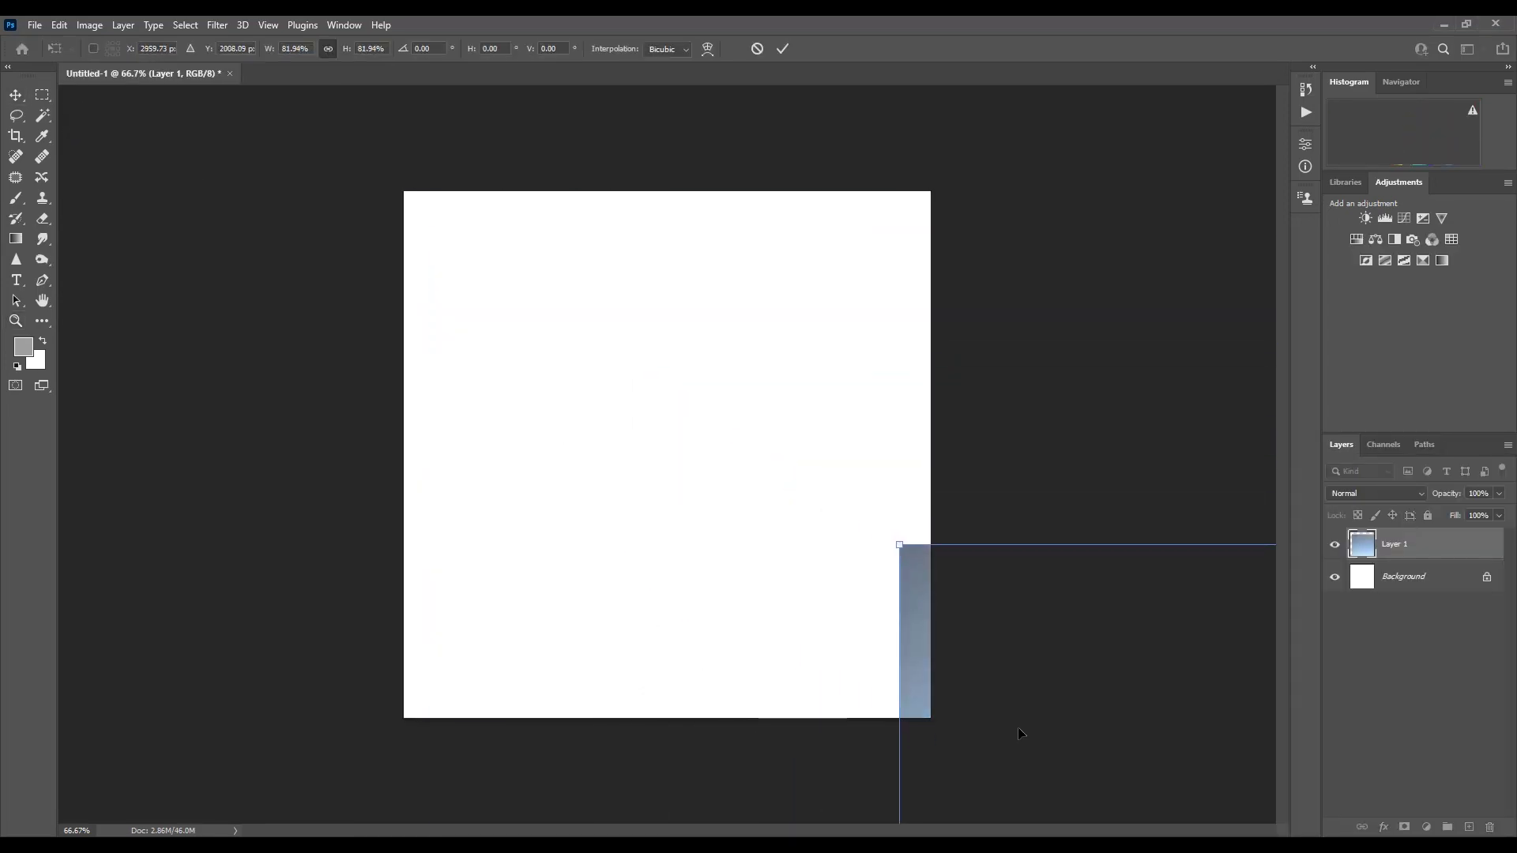
pyautogui.moveTo(1114, 194); pyautogui.dragTo(1078, 221)
pyautogui.moveTo(875, 492); pyautogui.dragTo(866, 425)
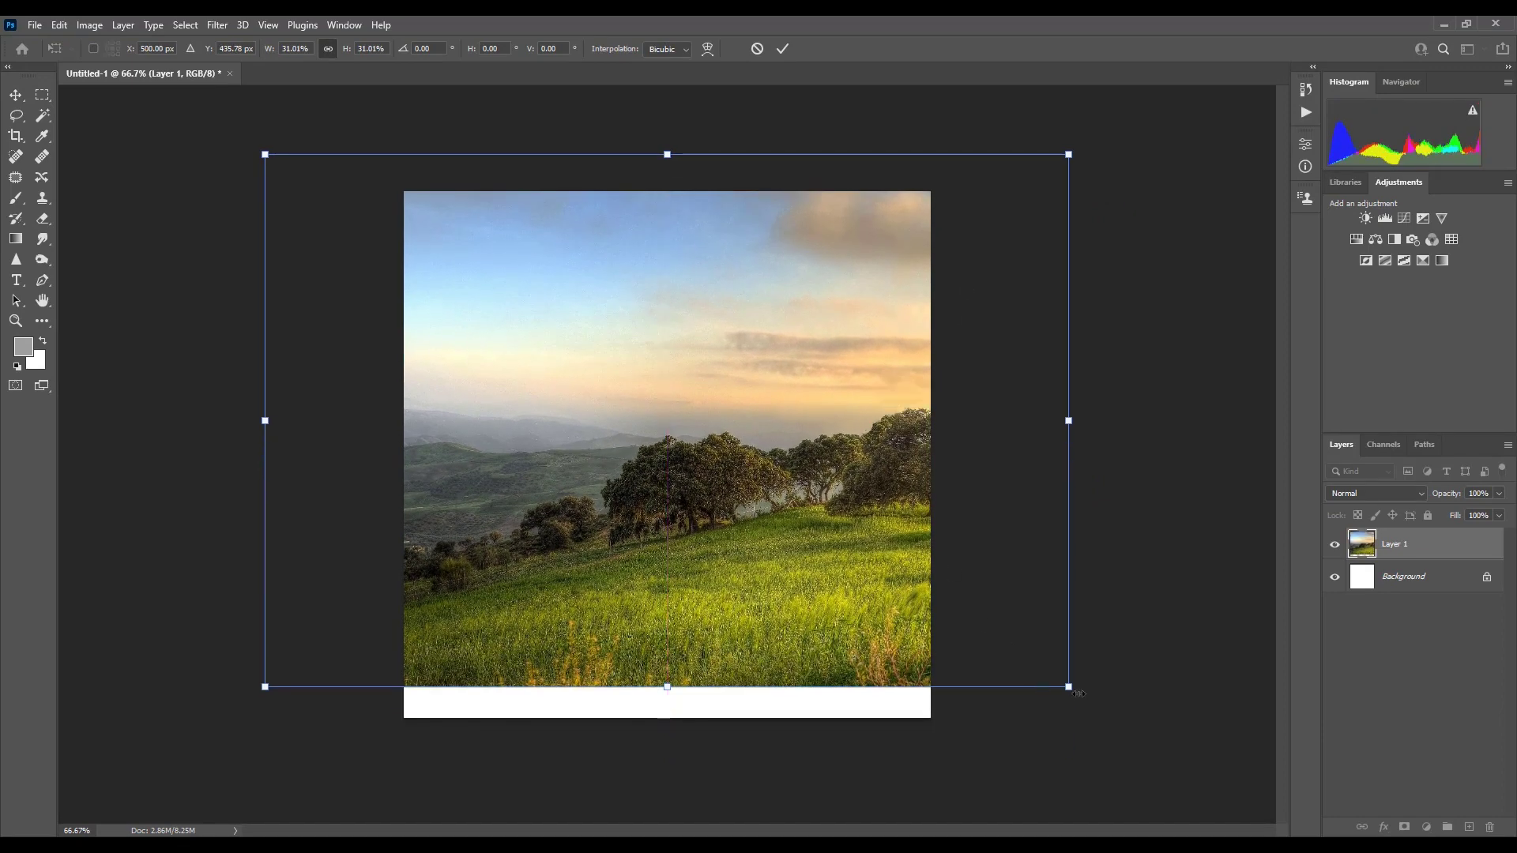
pyautogui.moveTo(1068, 686); pyautogui.dragTo(875, 582)
pyautogui.press('Return')
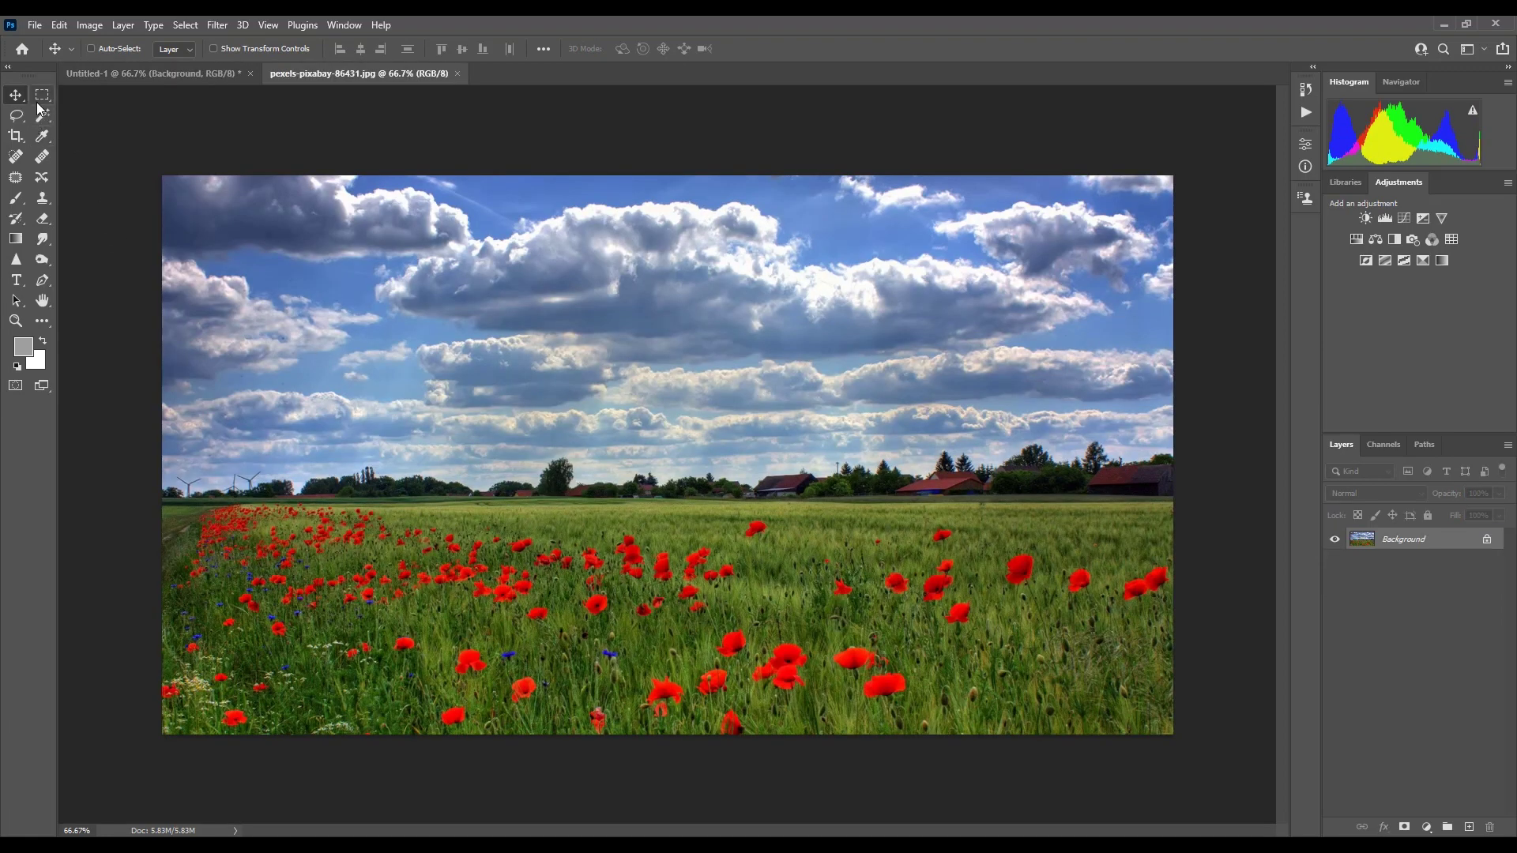
# - Crop the cloudy sky off the poppy photo, drag it in, and blend it into the trees
pyautogui.click(19, 136)
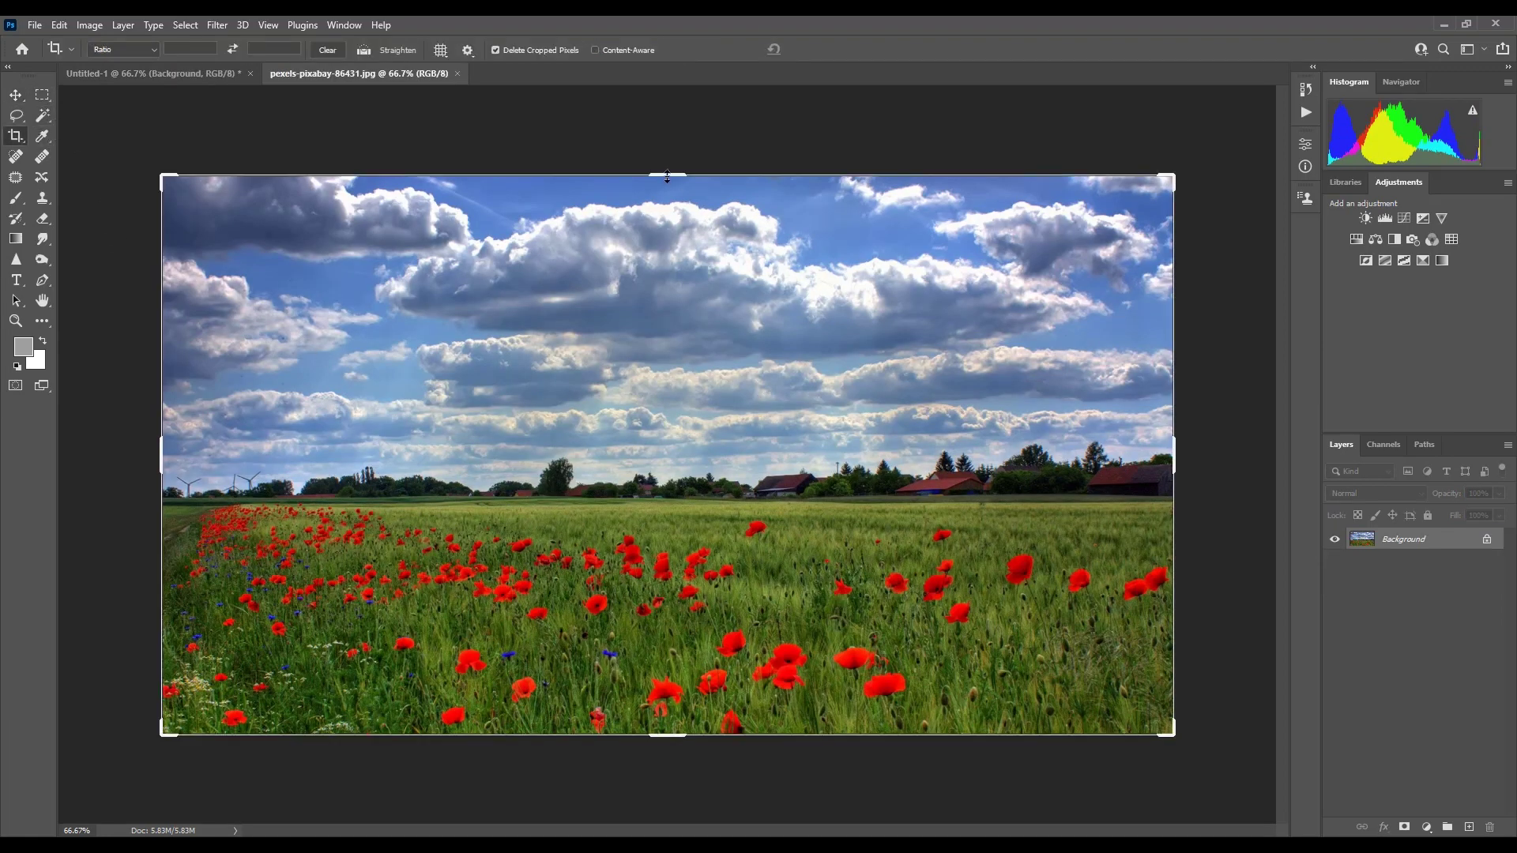
pyautogui.moveTo(667, 177); pyautogui.dragTo(651, 307)
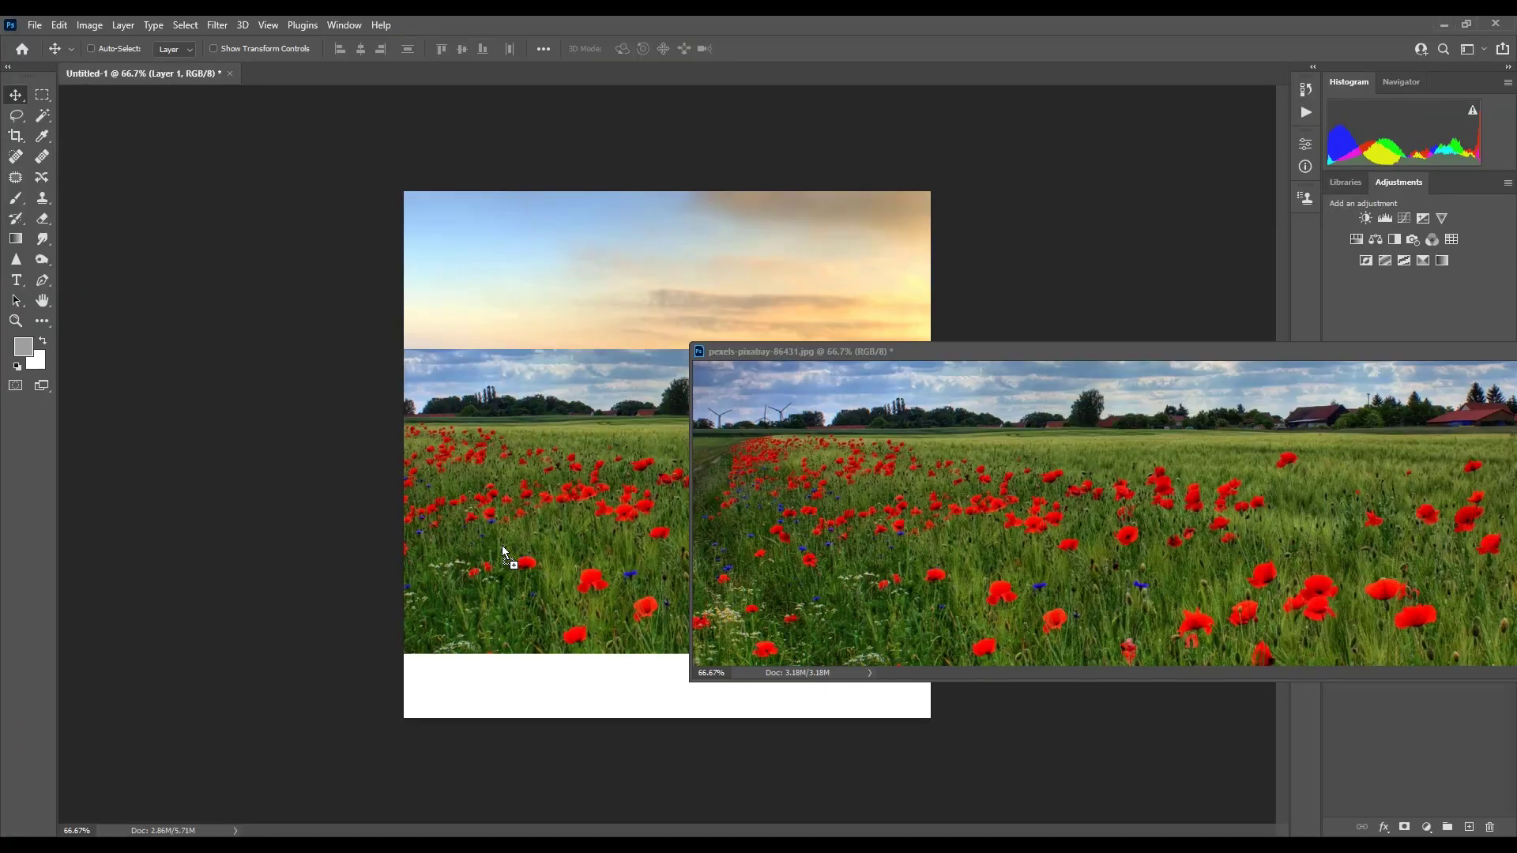
pyautogui.moveTo(502, 545)
pyautogui.mouseDown()
pyautogui.moveTo(817, 515)
pyautogui.moveTo(812, 640)
pyautogui.mouseUp()
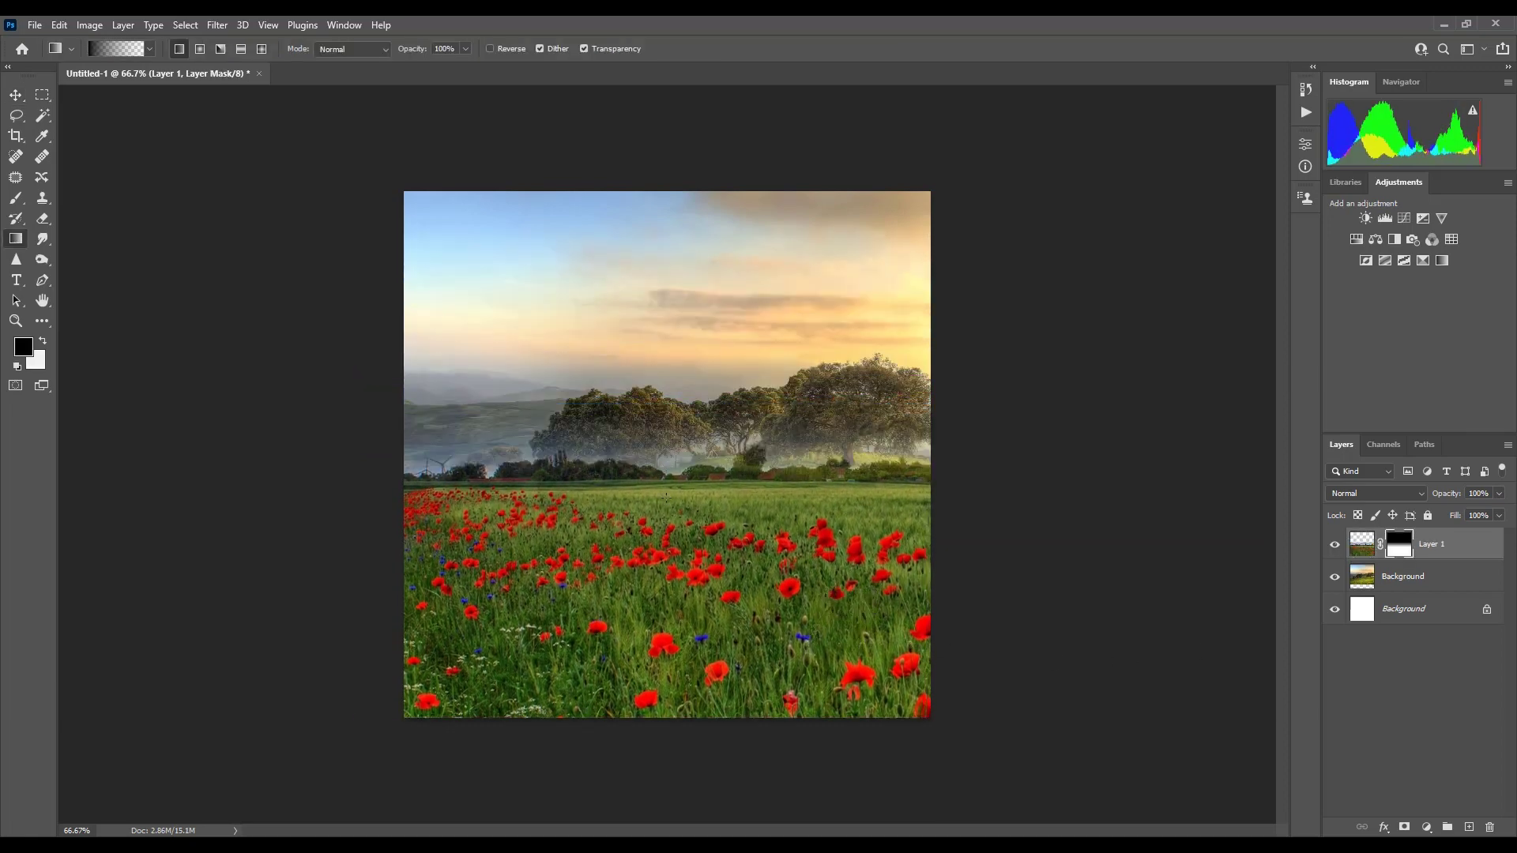
pyautogui.moveTo(664, 440); pyautogui.dragTo(679, 500)
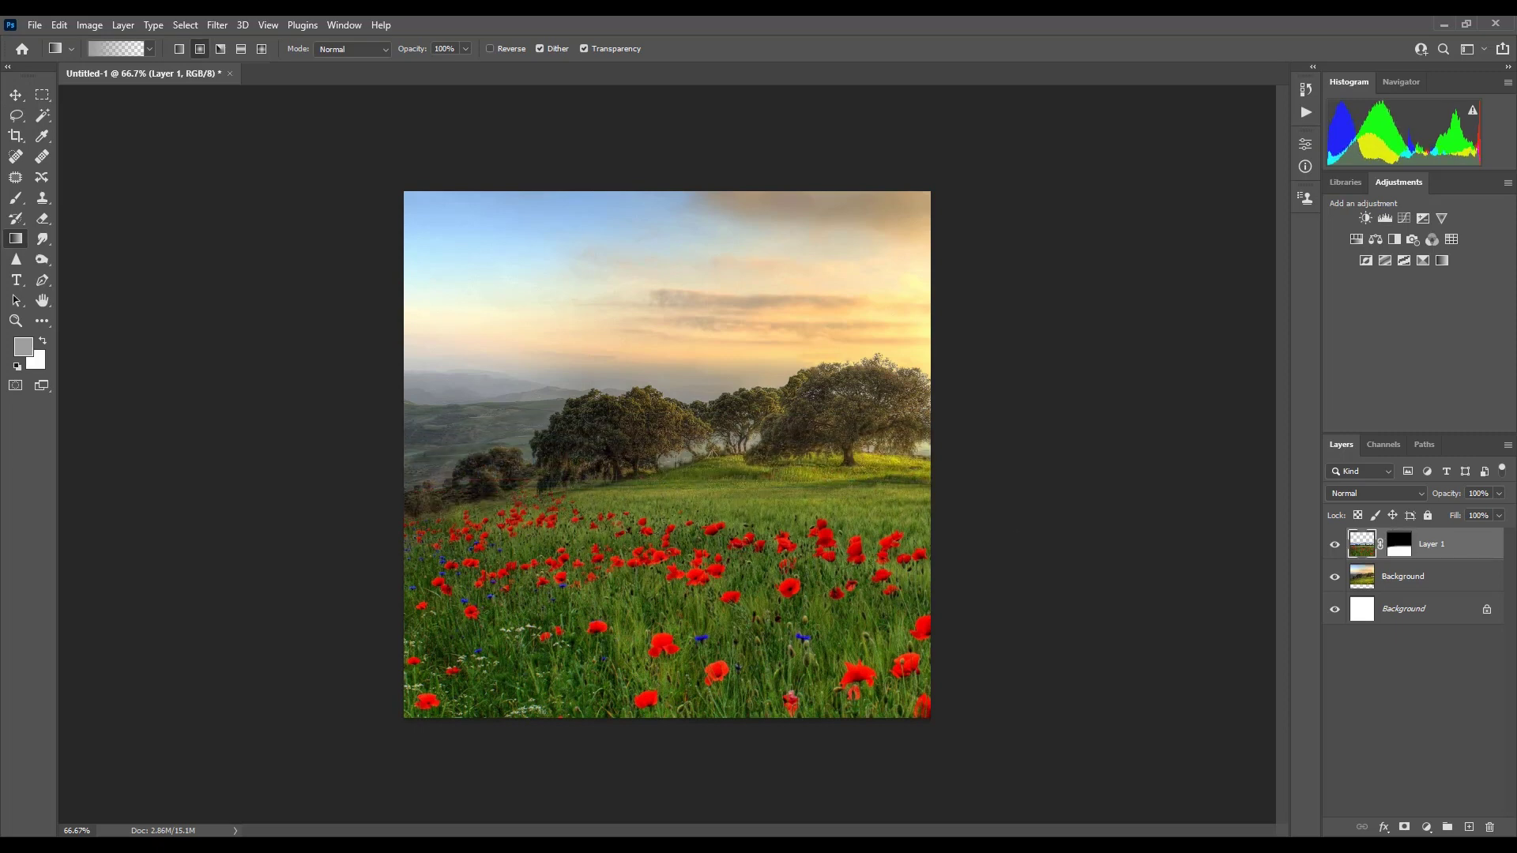
# - Add a Selective Color on Greens clipped to the poppy layer, reducing cyan and shifting the balance
pyautogui.click(1427, 826)
pyautogui.click(1422, 802)
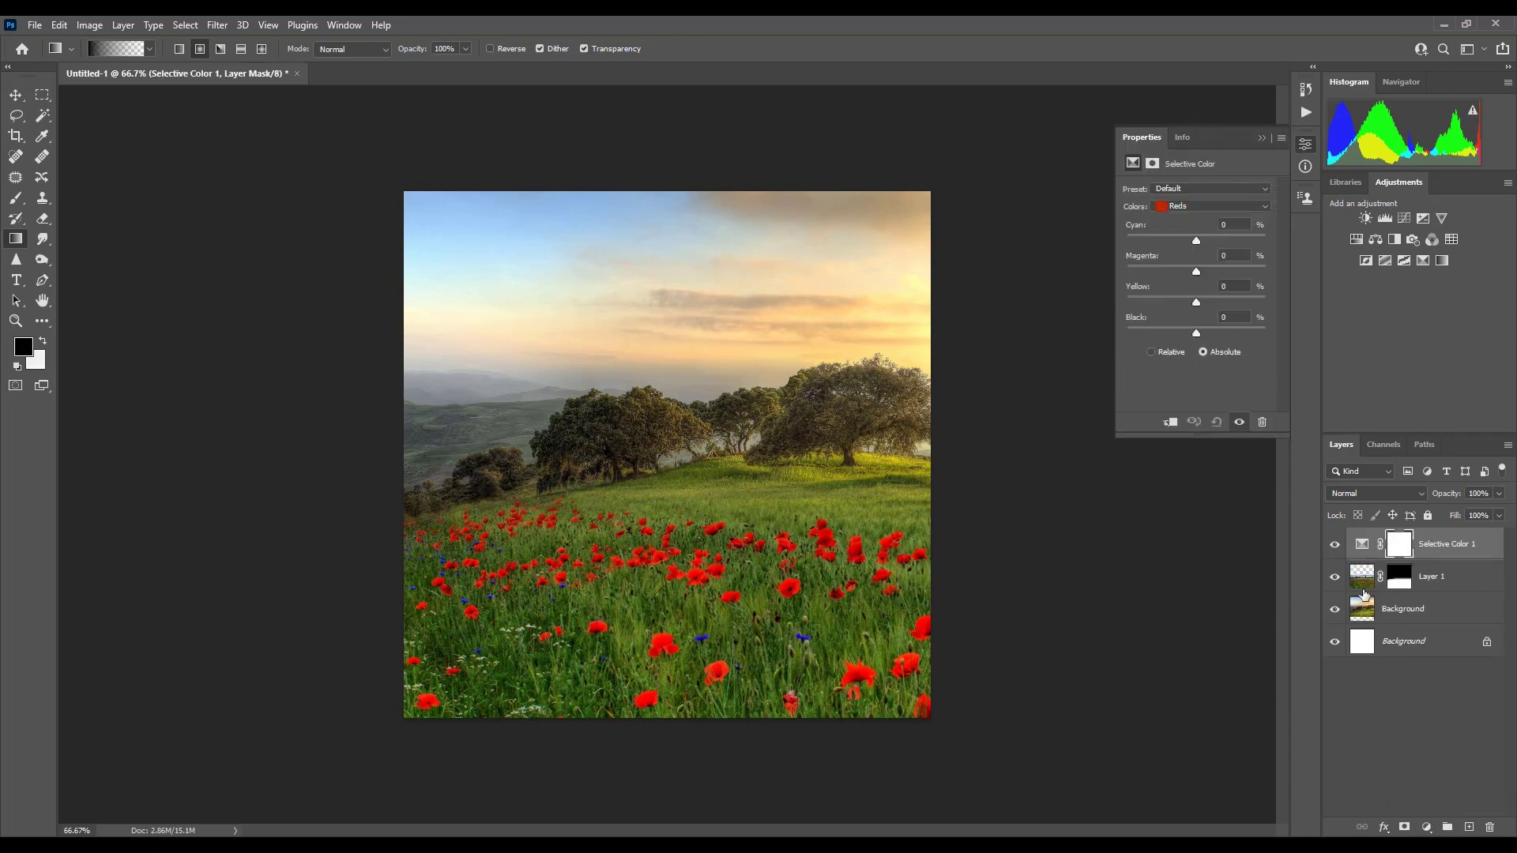
pyautogui.click(1207, 206)
pyautogui.click(1200, 246)
pyautogui.click(1363, 547)
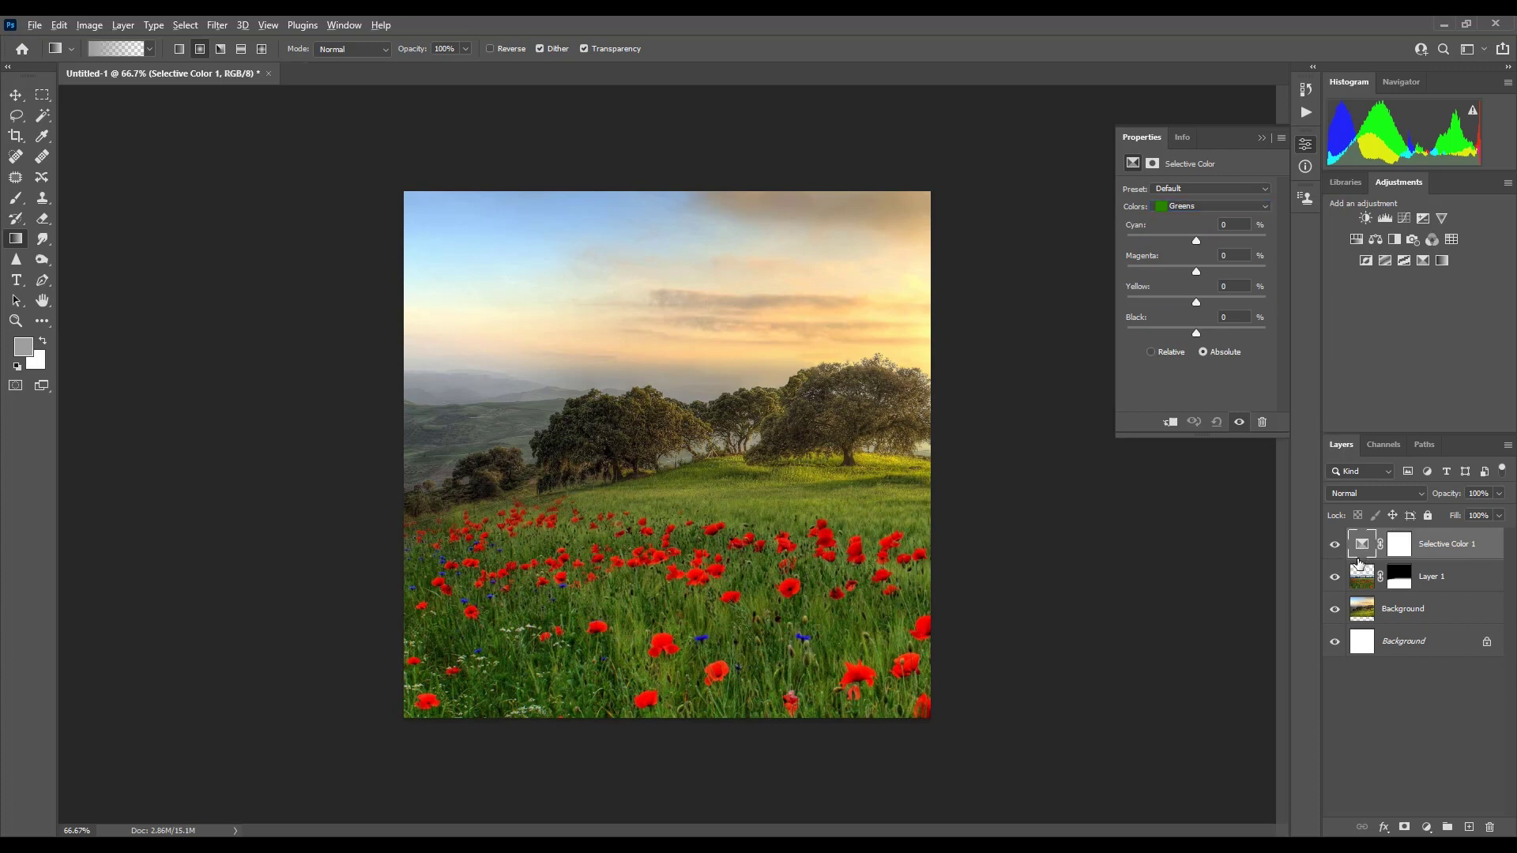
pyautogui.keyDown('alt'); pyautogui.click(1362, 553); pyautogui.keyUp('alt')
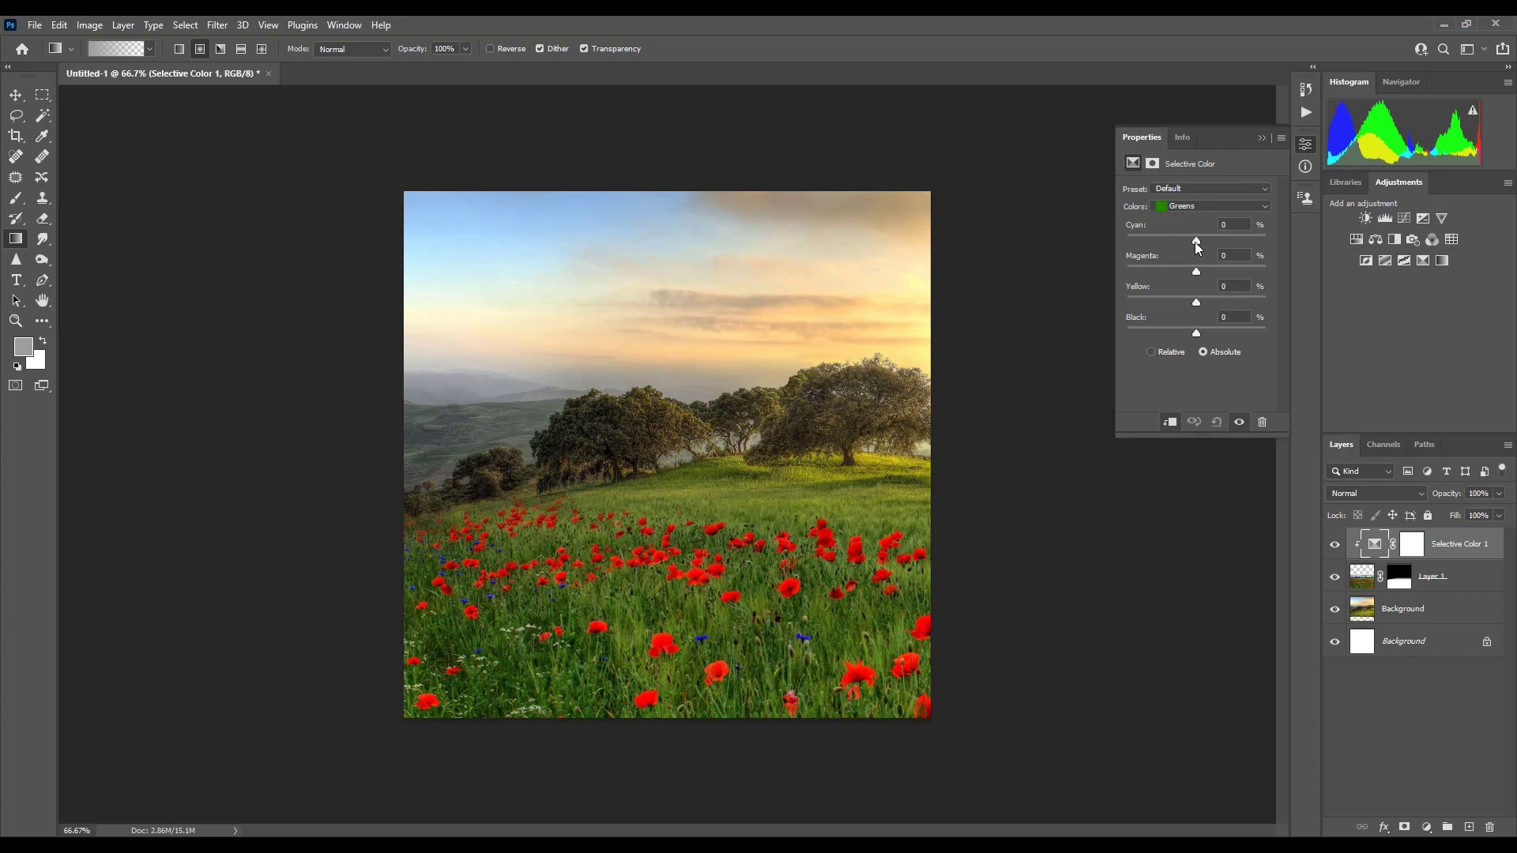
pyautogui.moveTo(1195, 242); pyautogui.dragTo(1160, 242)
pyautogui.moveTo(1196, 271)
pyautogui.mouseDown()
pyautogui.moveTo(1163, 273)
pyautogui.moveTo(1241, 274)
pyautogui.mouseUp()
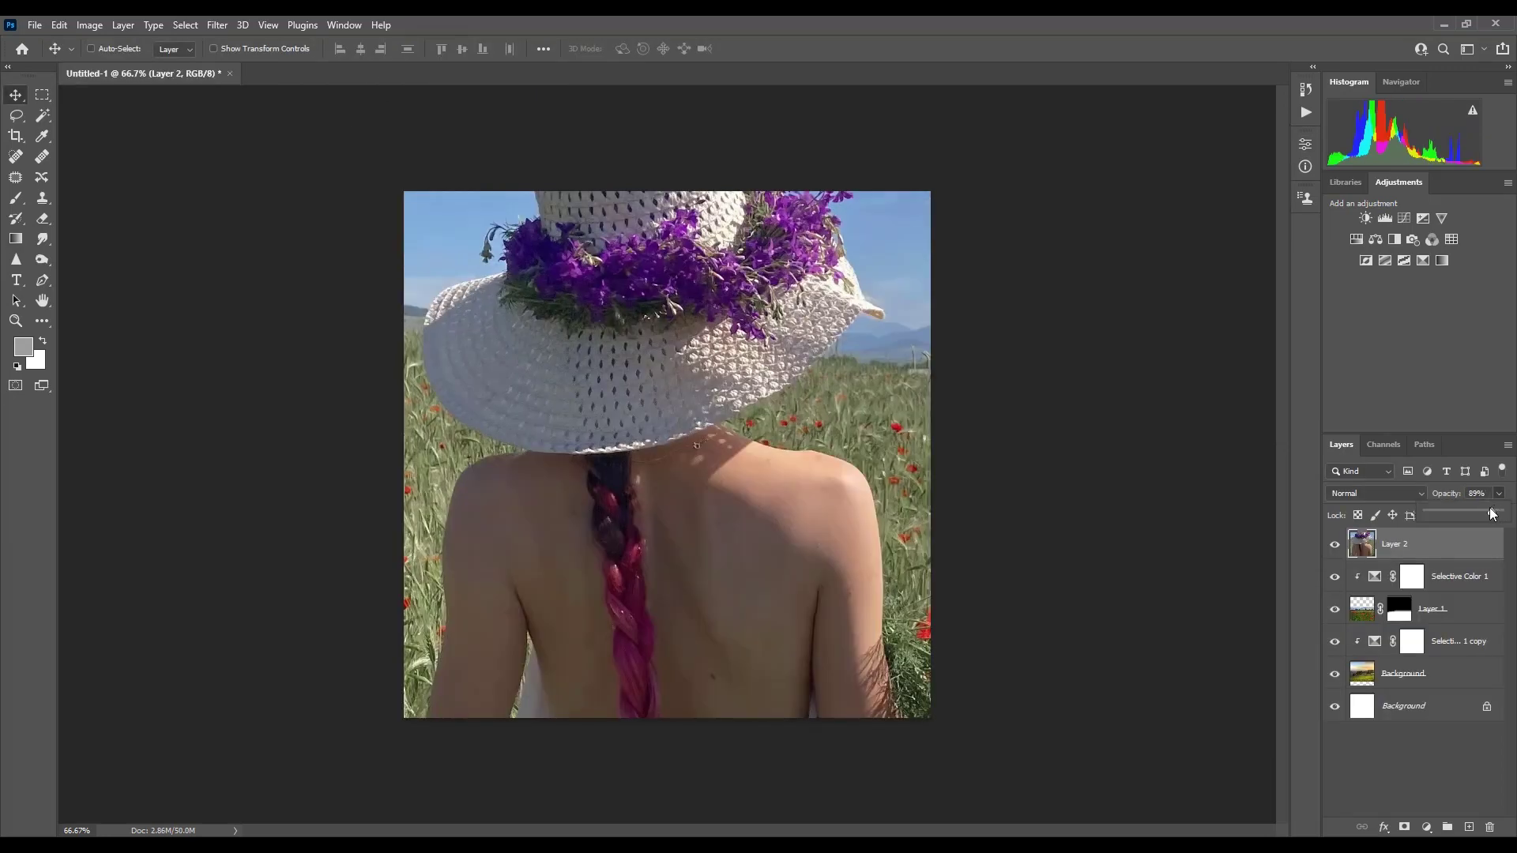
# - Lower the woman photo's opacity and scale her down, centred over the meadow
pyautogui.moveTo(1489, 512); pyautogui.dragTo(1474, 513)
pyautogui.click(58, 24)
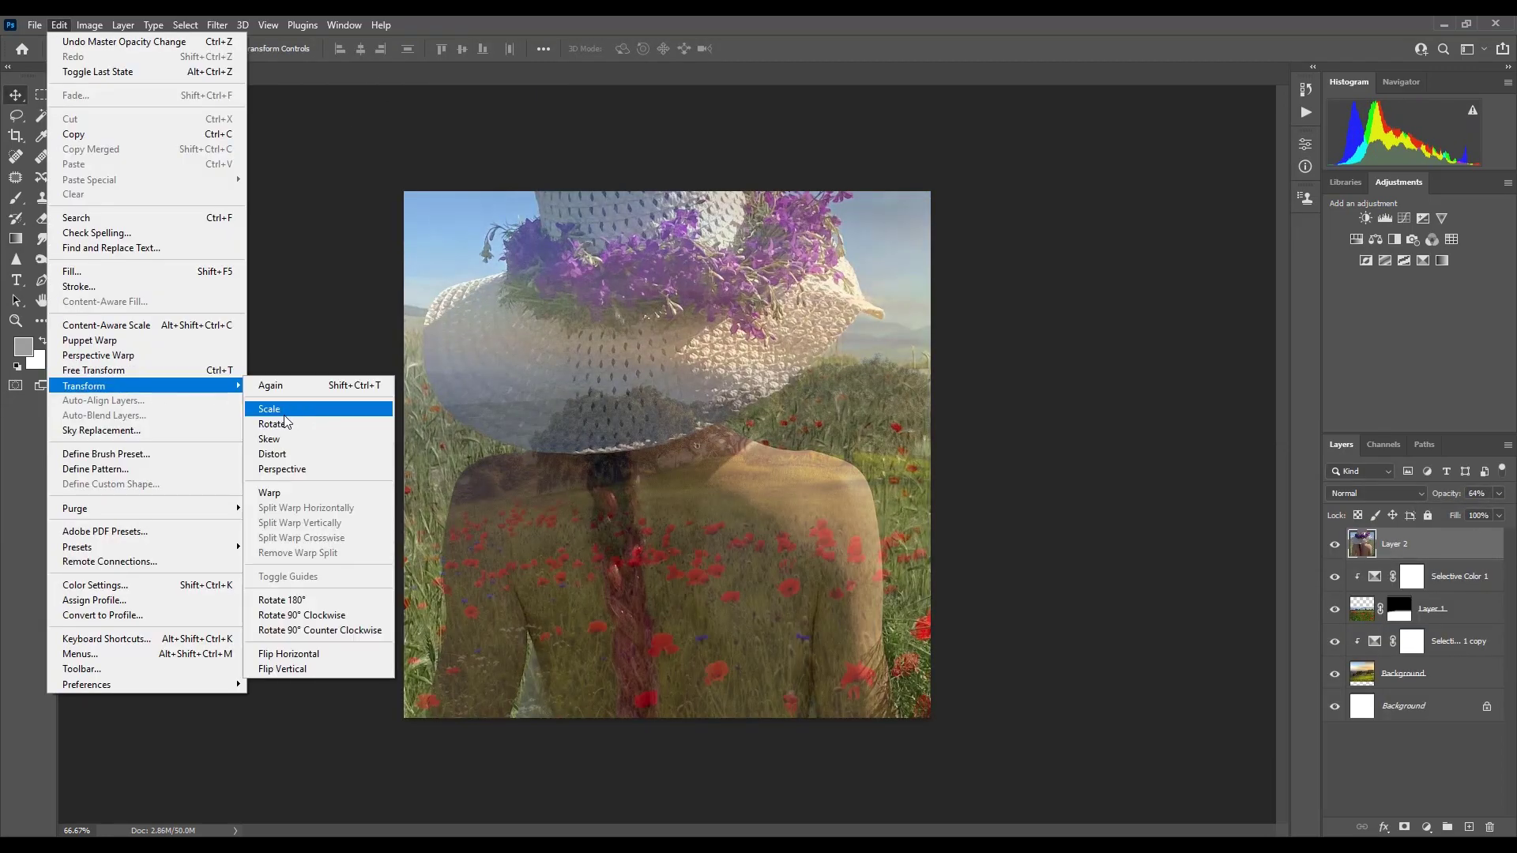
pyautogui.click(284, 415)
pyautogui.moveTo(467, 243); pyautogui.dragTo(621, 557)
pyautogui.moveTo(509, 324)
pyautogui.mouseDown()
pyautogui.moveTo(794, 665)
pyautogui.moveTo(755, 667)
pyautogui.mouseUp()
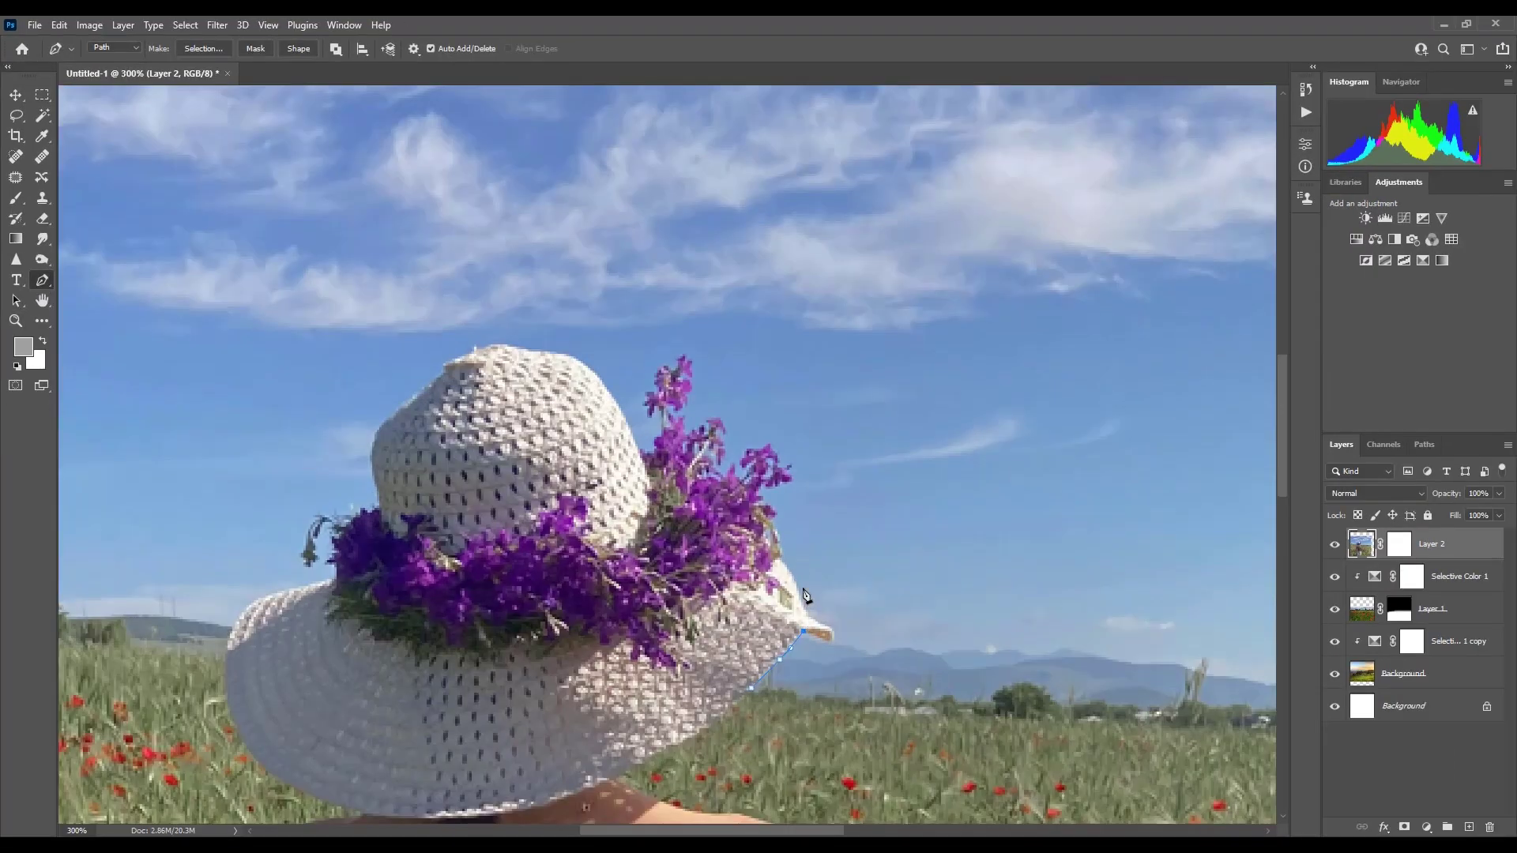
# - Trace a Pen outline around the woman photo's sky, past the canvas top and along the horizon
pyautogui.hotkey('ctrl', '-')
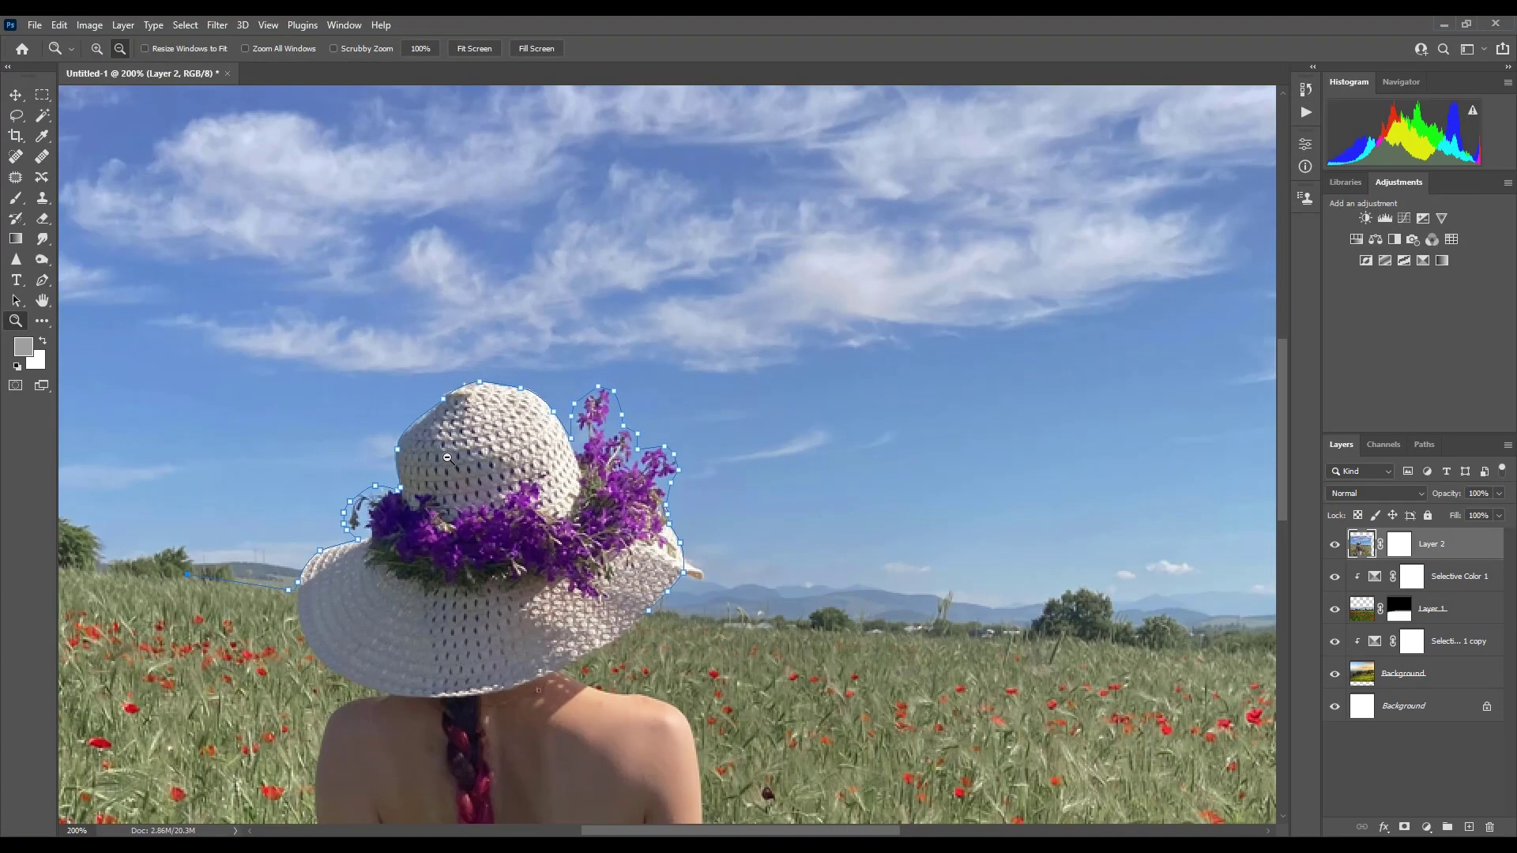
pyautogui.hotkey('ctrl', '-')
pyautogui.click(186, 230)
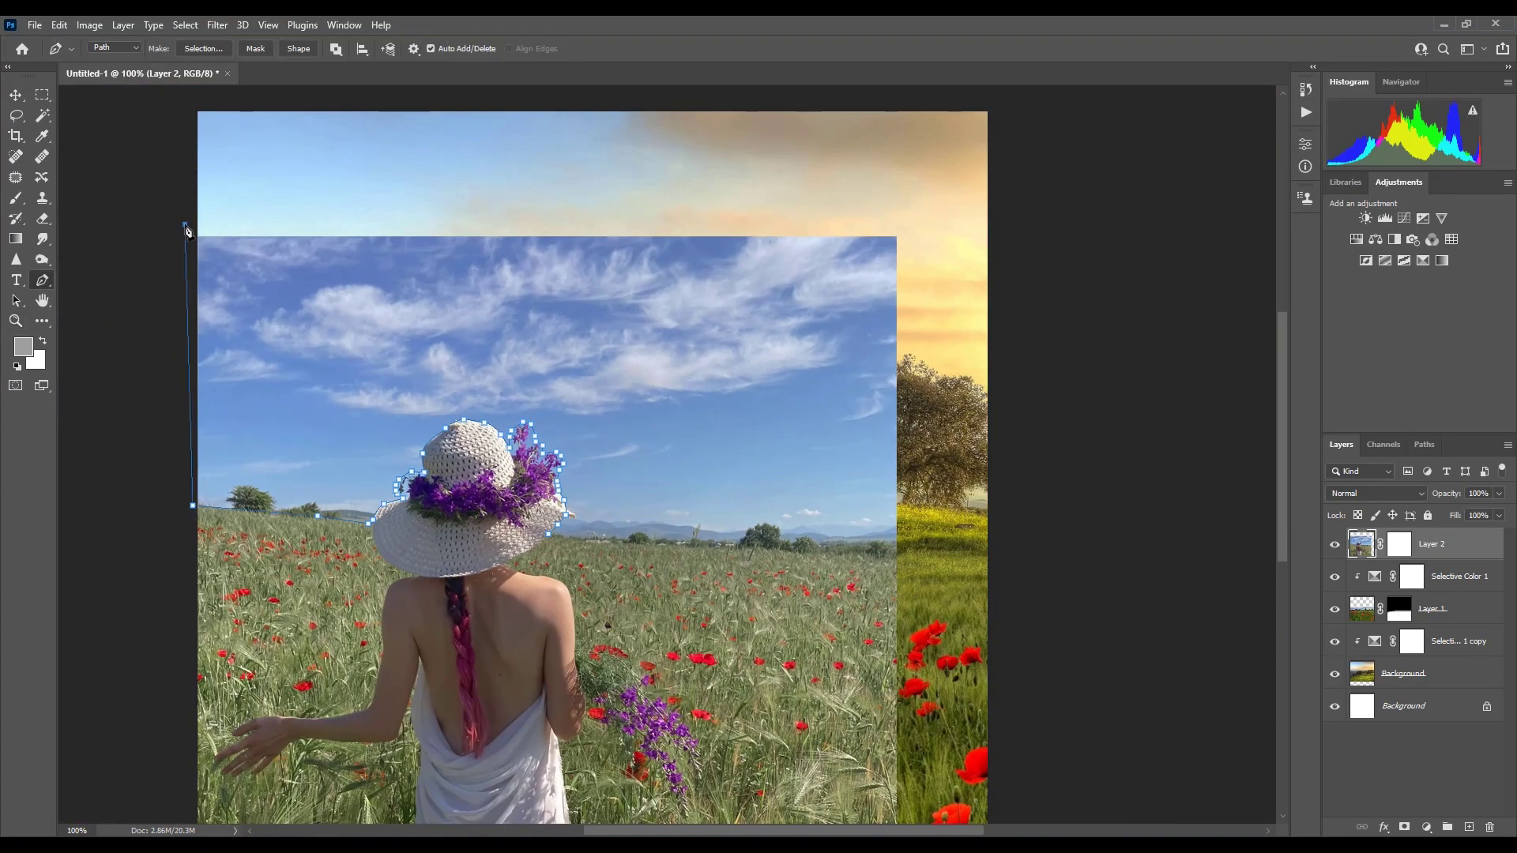
pyautogui.click(268, 195)
pyautogui.click(917, 203)
pyautogui.click(933, 295)
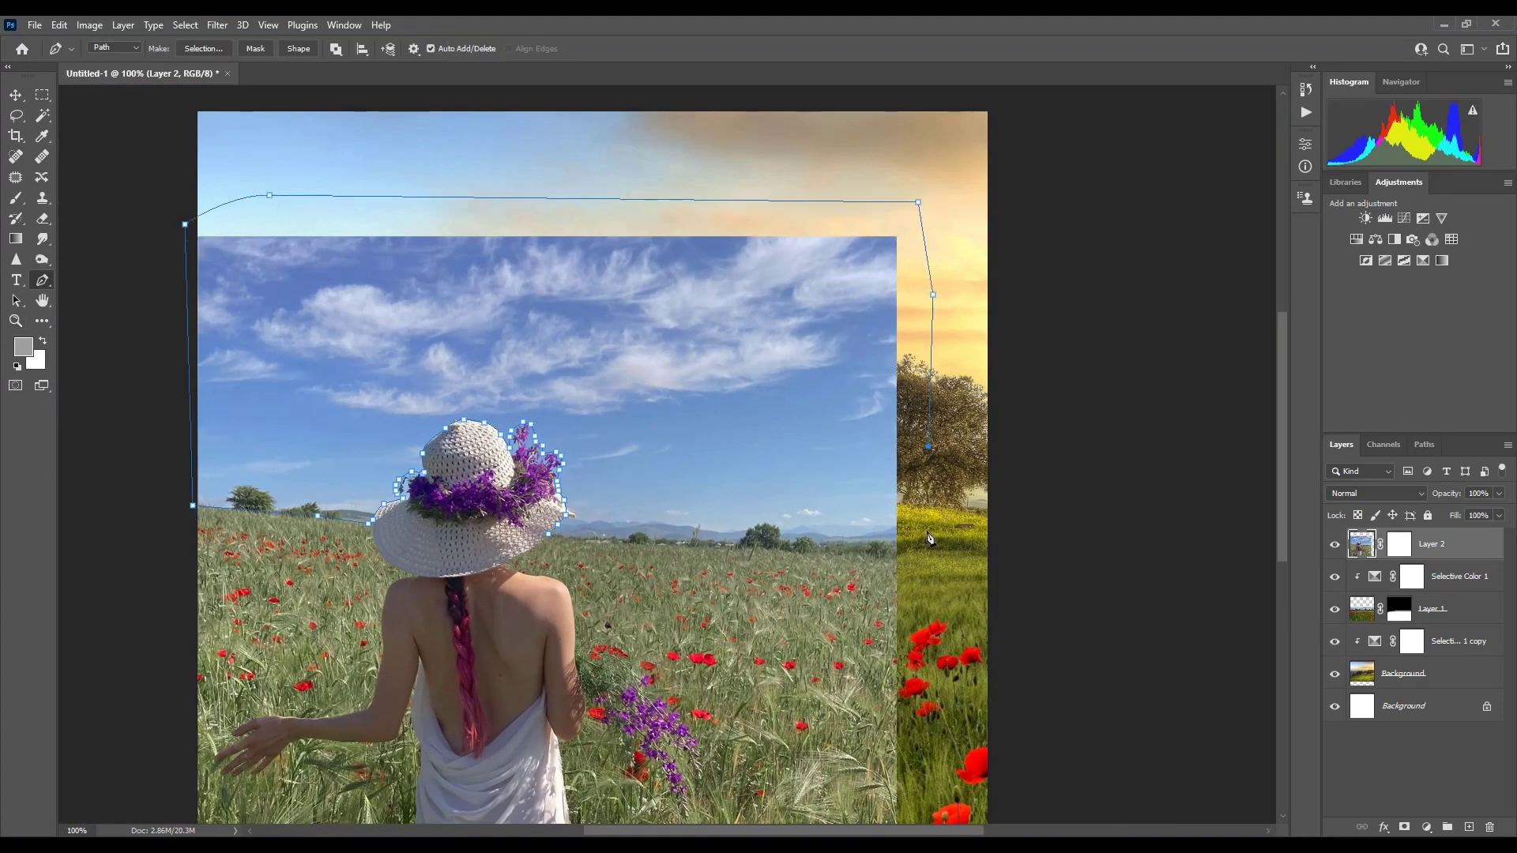
pyautogui.click(912, 564)
pyautogui.click(882, 531)
pyautogui.click(715, 537)
pyautogui.click(629, 538)
# - Convert the traced outline to a selection and mask away the sky
pyautogui.rightClick(675, 465)
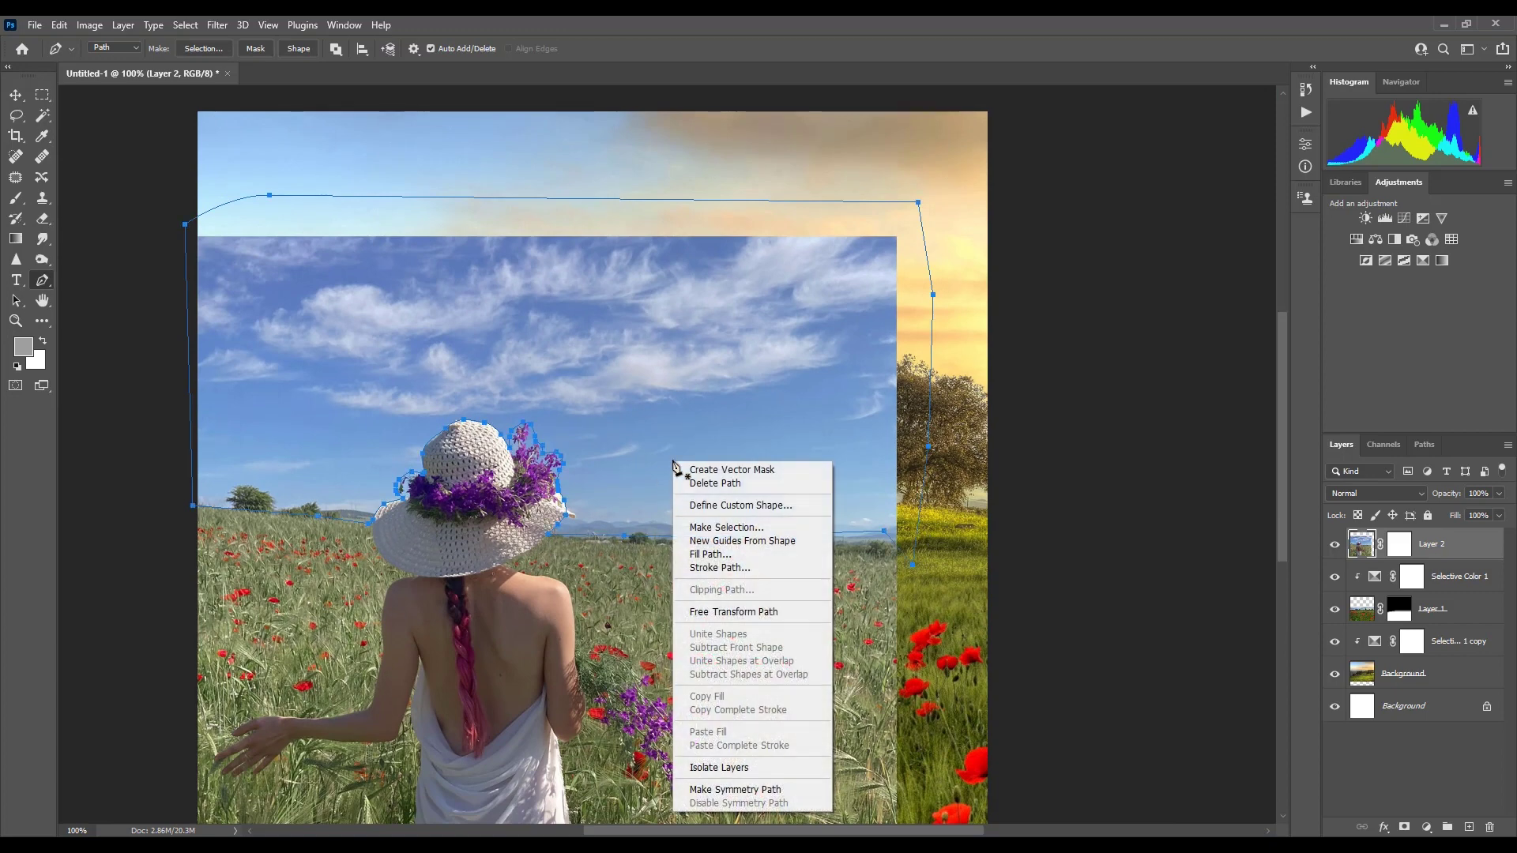
pyautogui.click(719, 526)
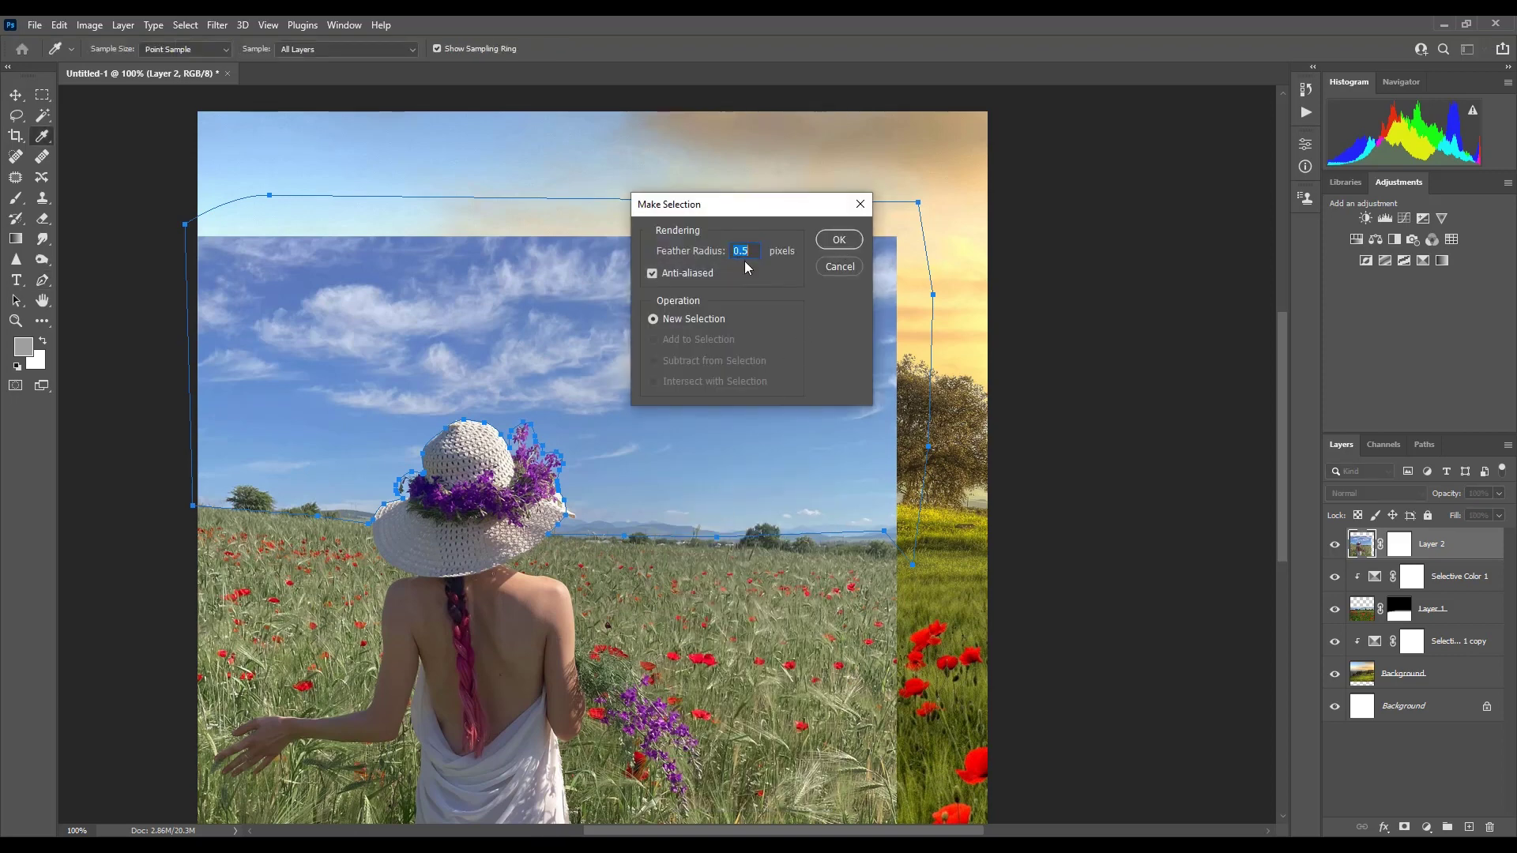
pyautogui.click(833, 245)
pyautogui.click(832, 245)
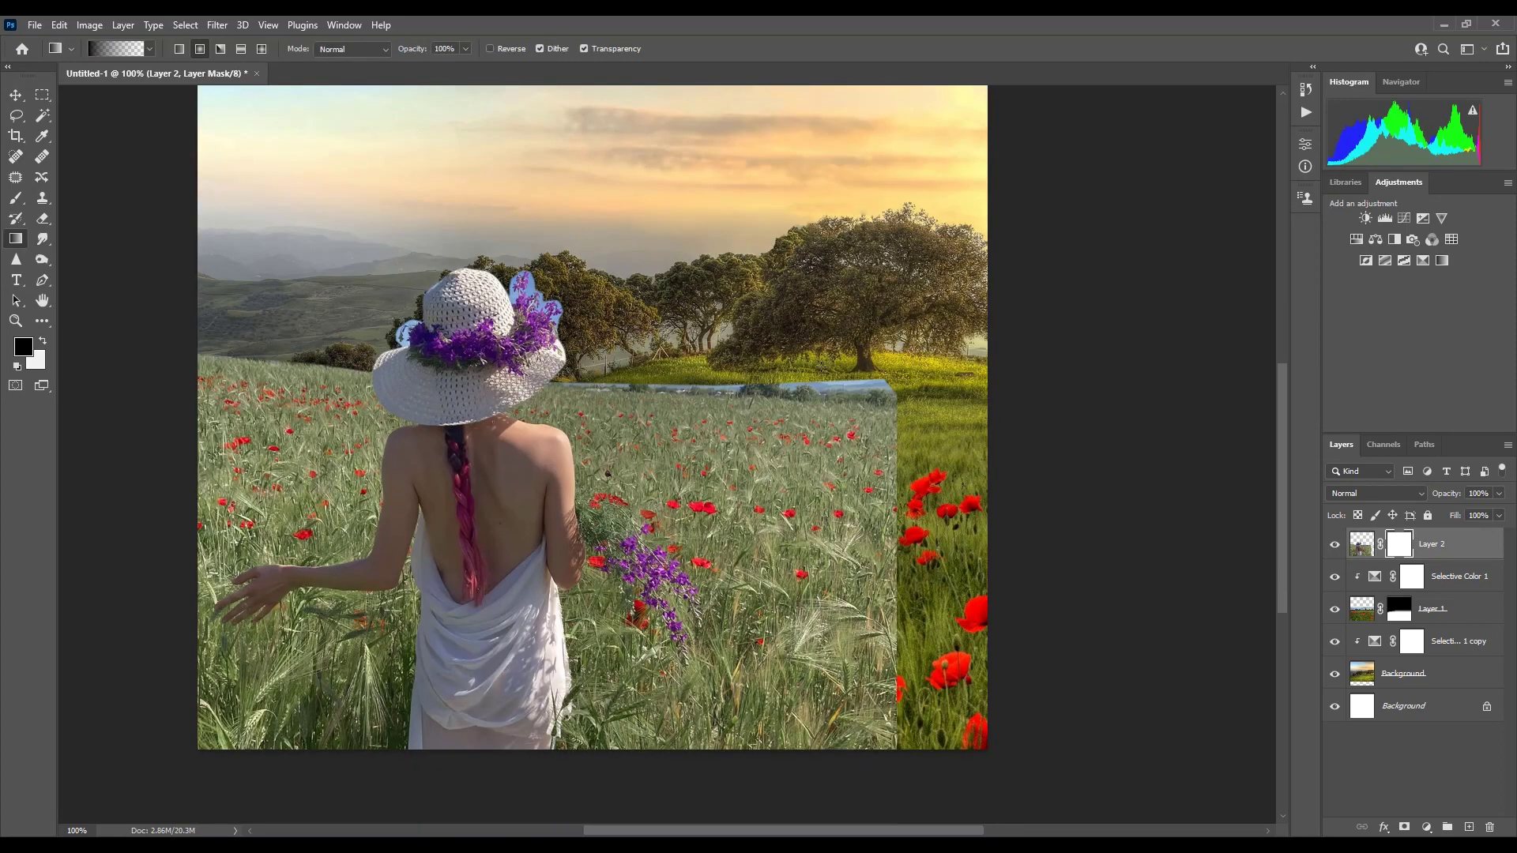
# - Soften the grass patch's top and right edges with gradients on the mask
pyautogui.moveTo(821, 367); pyautogui.dragTo(812, 453)
pyautogui.moveTo(885, 364); pyautogui.dragTo(877, 409)
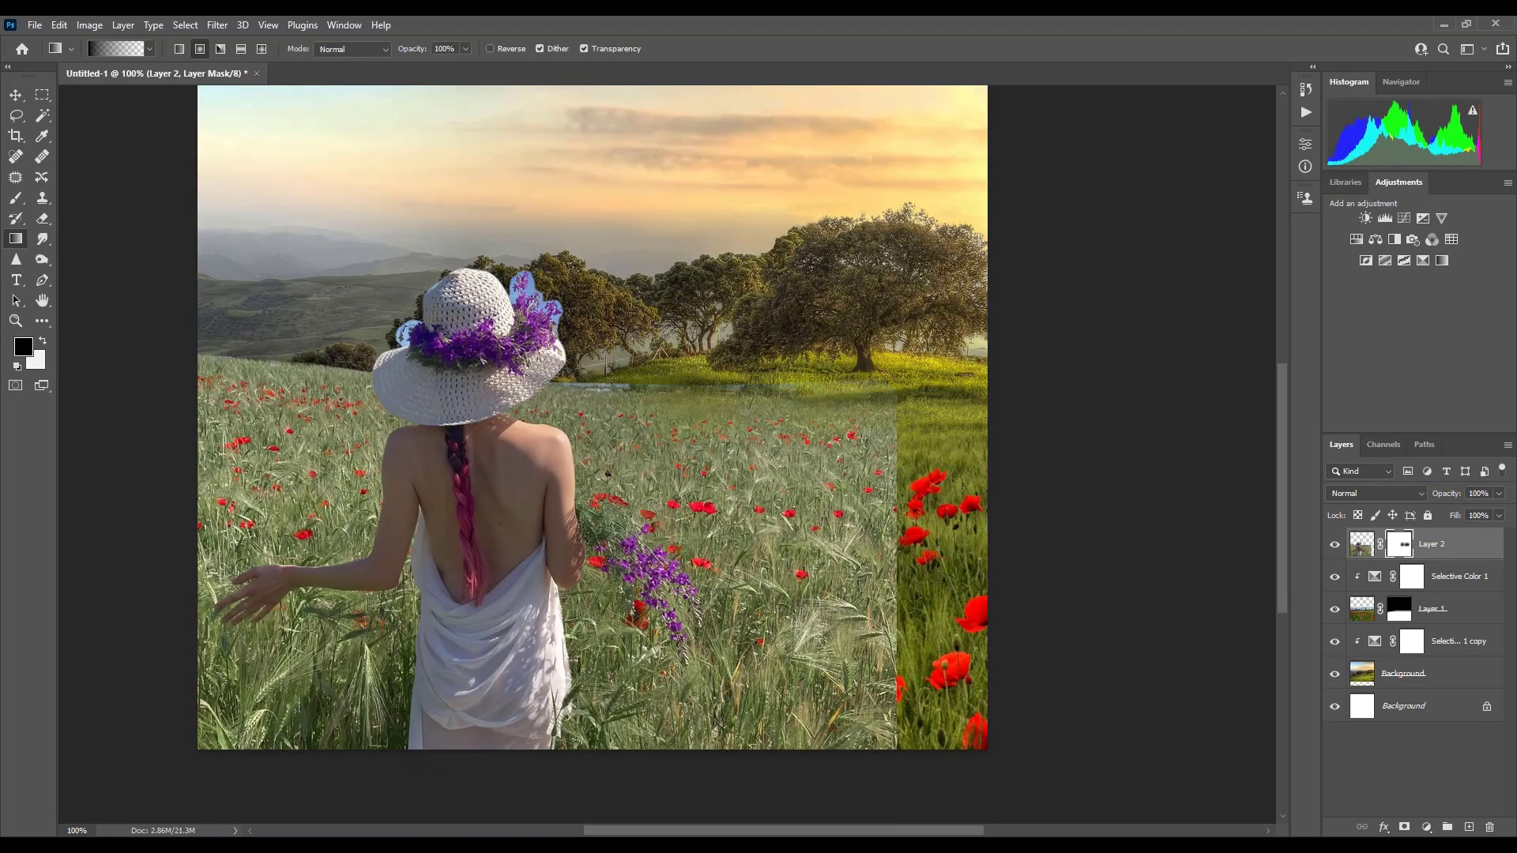
pyautogui.moveTo(563, 359); pyautogui.dragTo(584, 392)
# - Zoom in and brush away leftover sky along the hat's left brim
pyautogui.press('b')
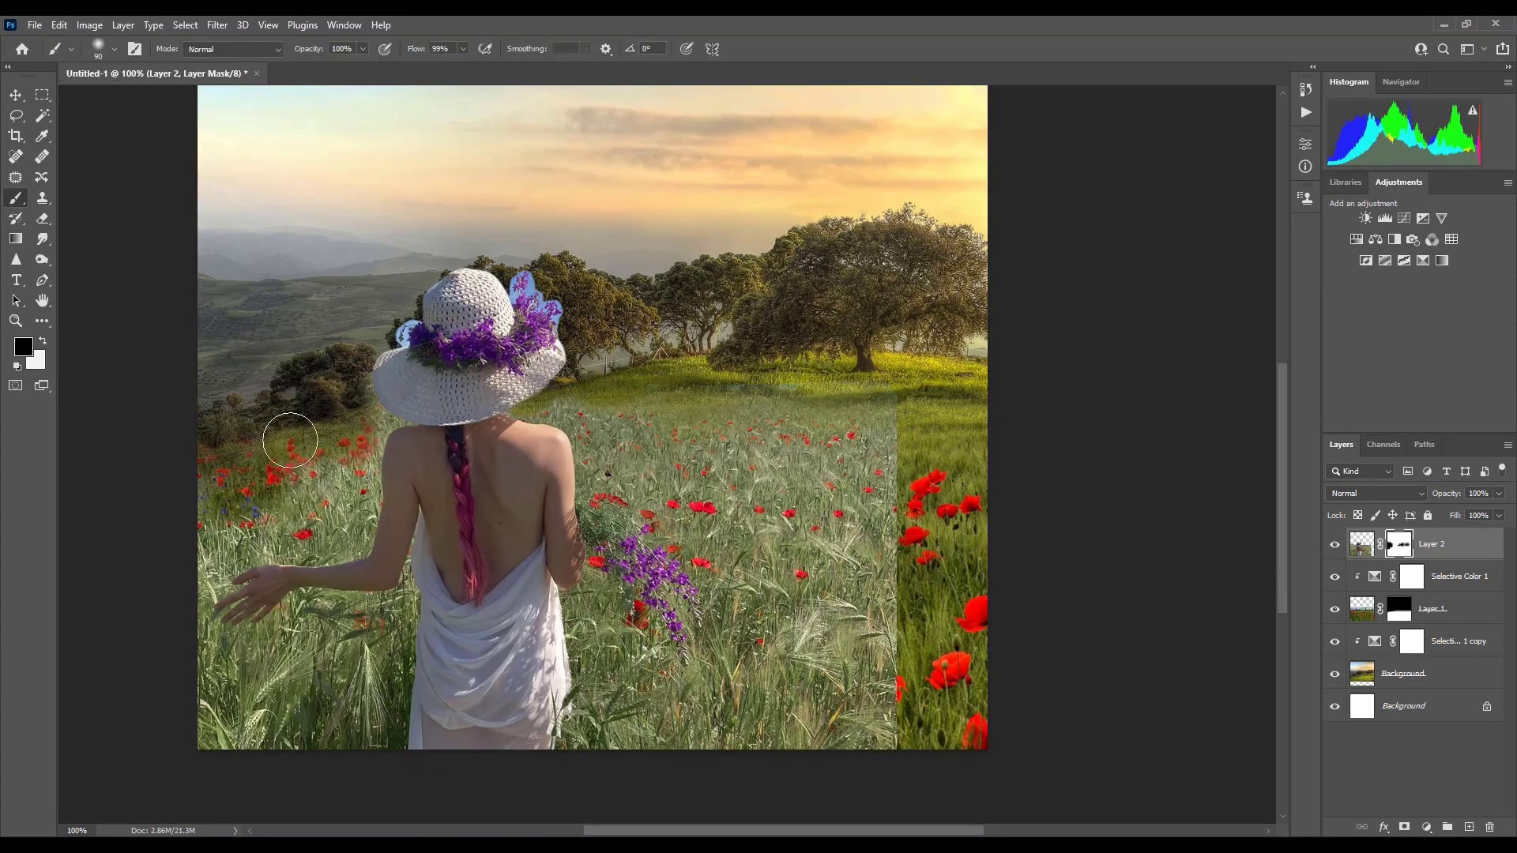
pyautogui.press('z')
pyautogui.click(392, 391)
pyautogui.click(17, 198)
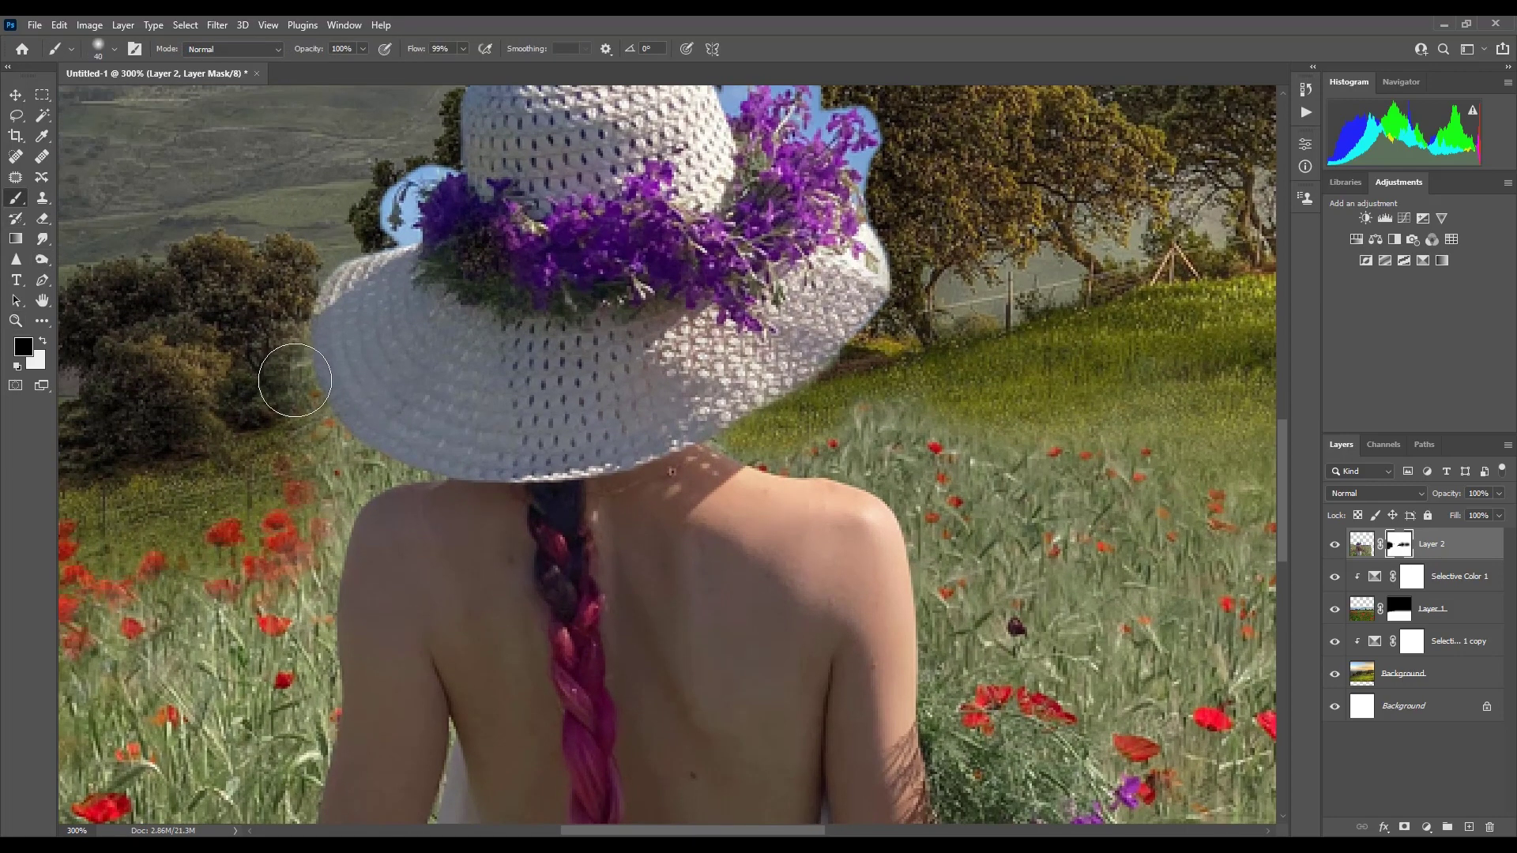
pyautogui.moveTo(305, 409); pyautogui.dragTo(387, 467)
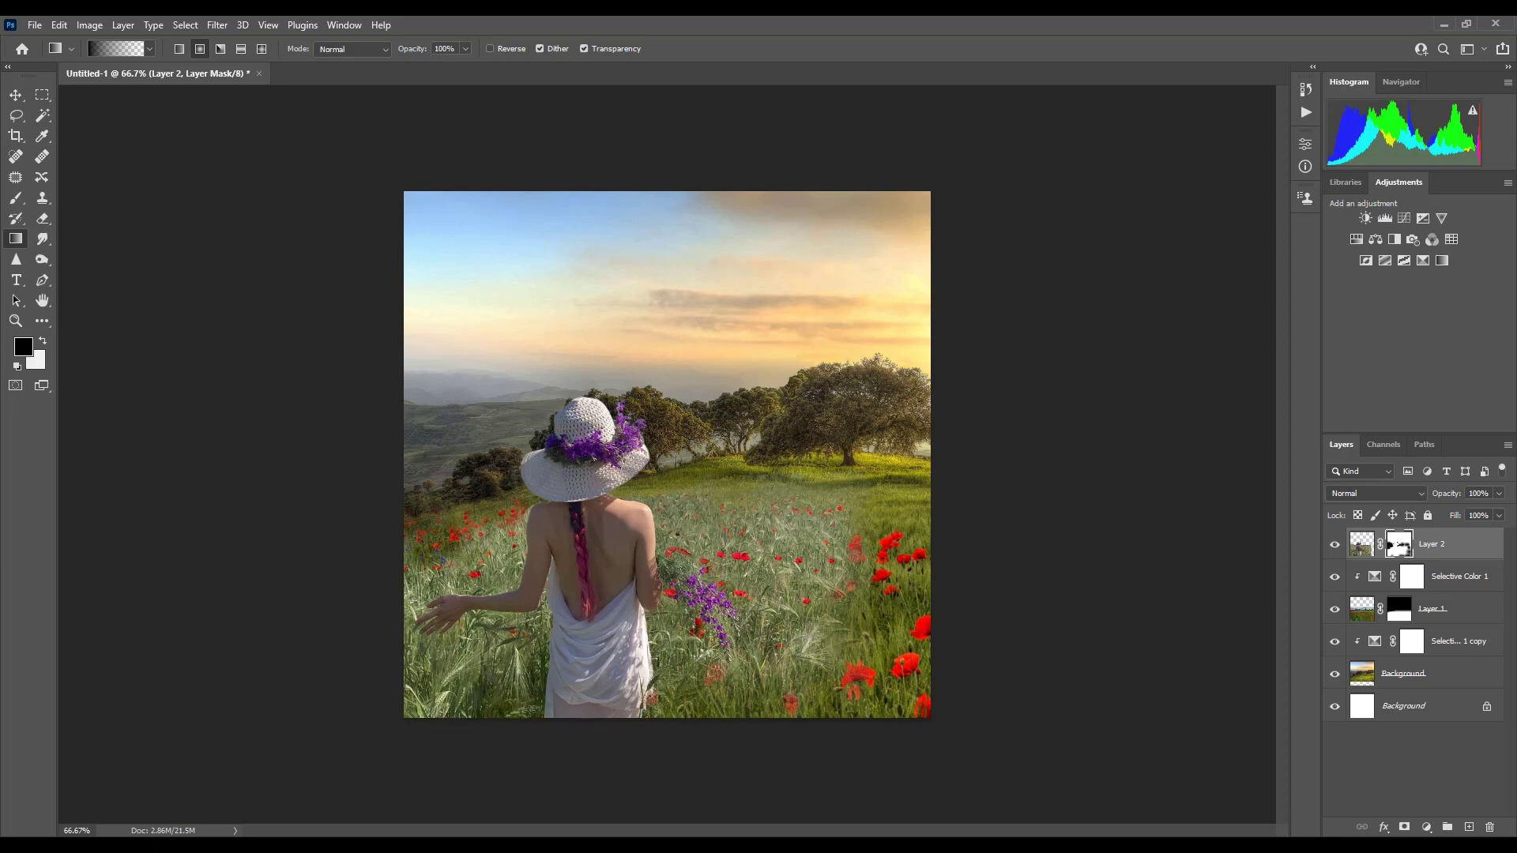
# - Reveal poppies around the dress hem, using a 28% opacity gradient near the bottom
pyautogui.moveTo(651, 735); pyautogui.dragTo(590, 721)
pyautogui.moveTo(458, 726); pyautogui.dragTo(417, 710)
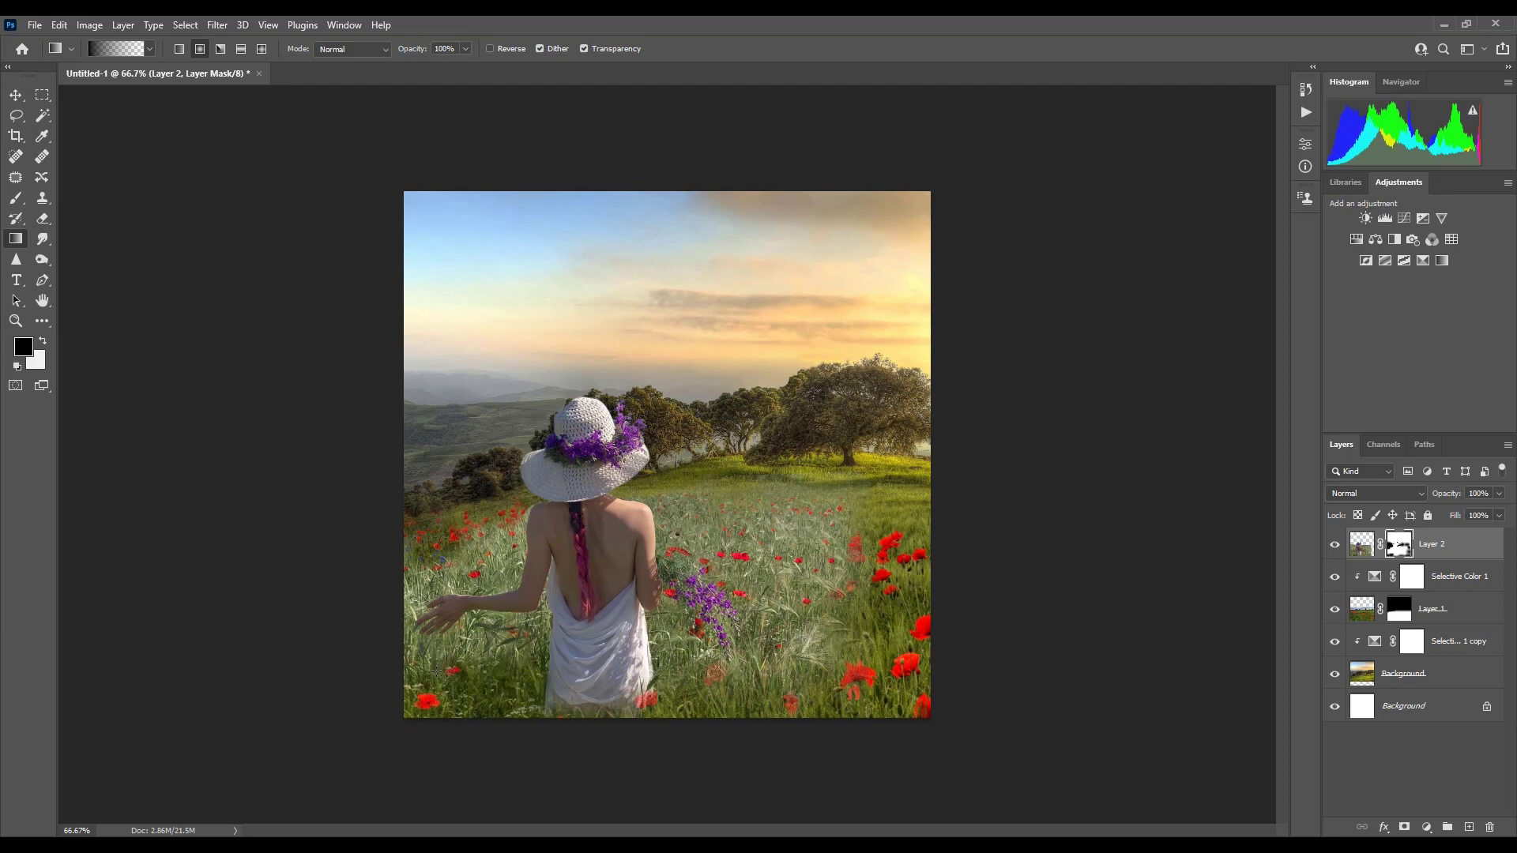
pyautogui.moveTo(526, 678); pyautogui.dragTo(400, 656)
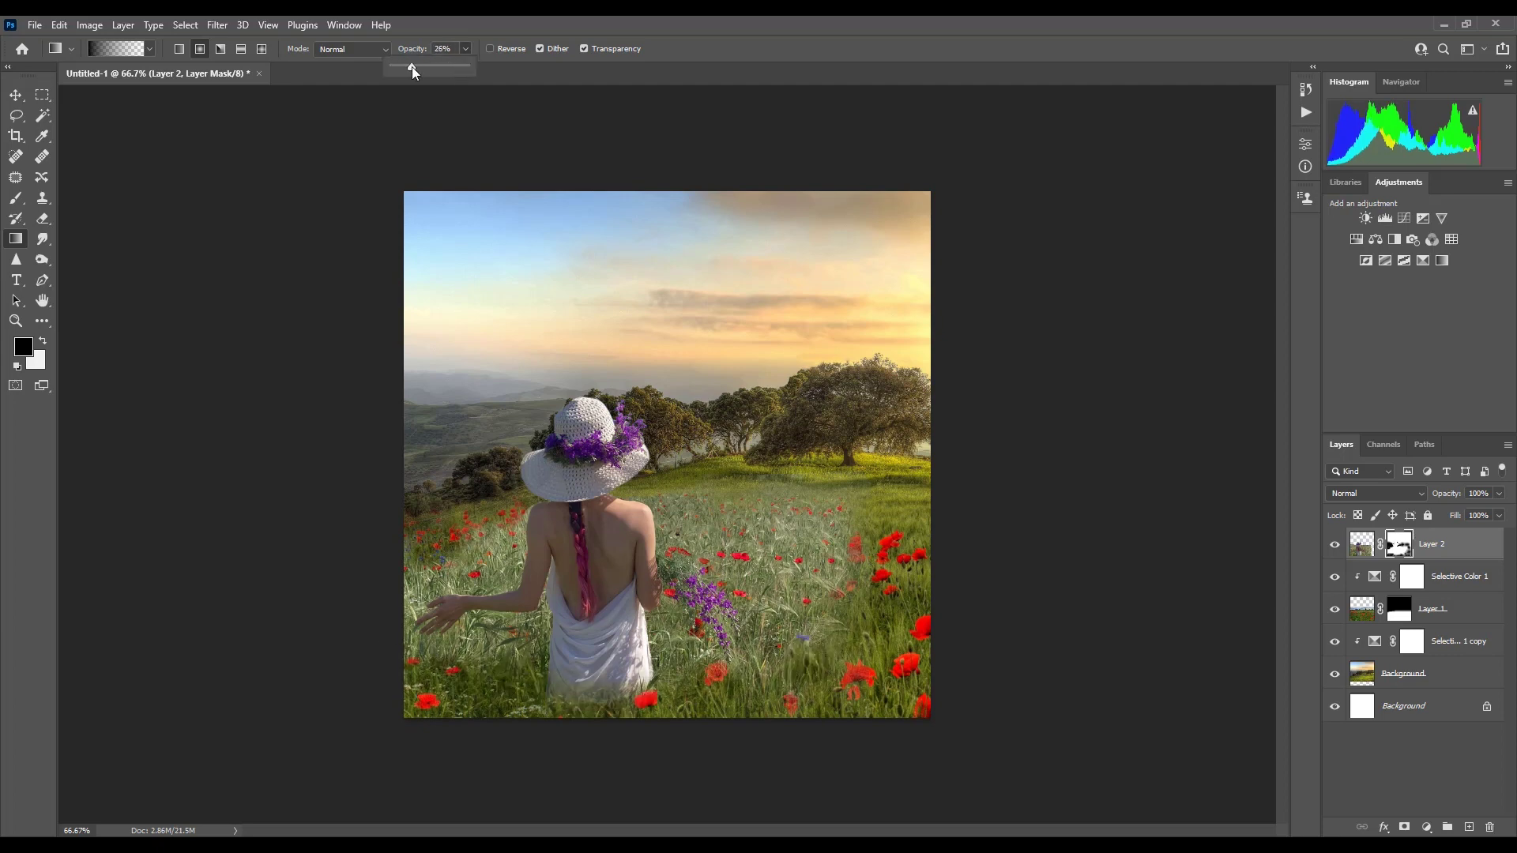
pyautogui.press('2')
pyautogui.press('8')
pyautogui.moveTo(512, 657); pyautogui.dragTo(432, 651)
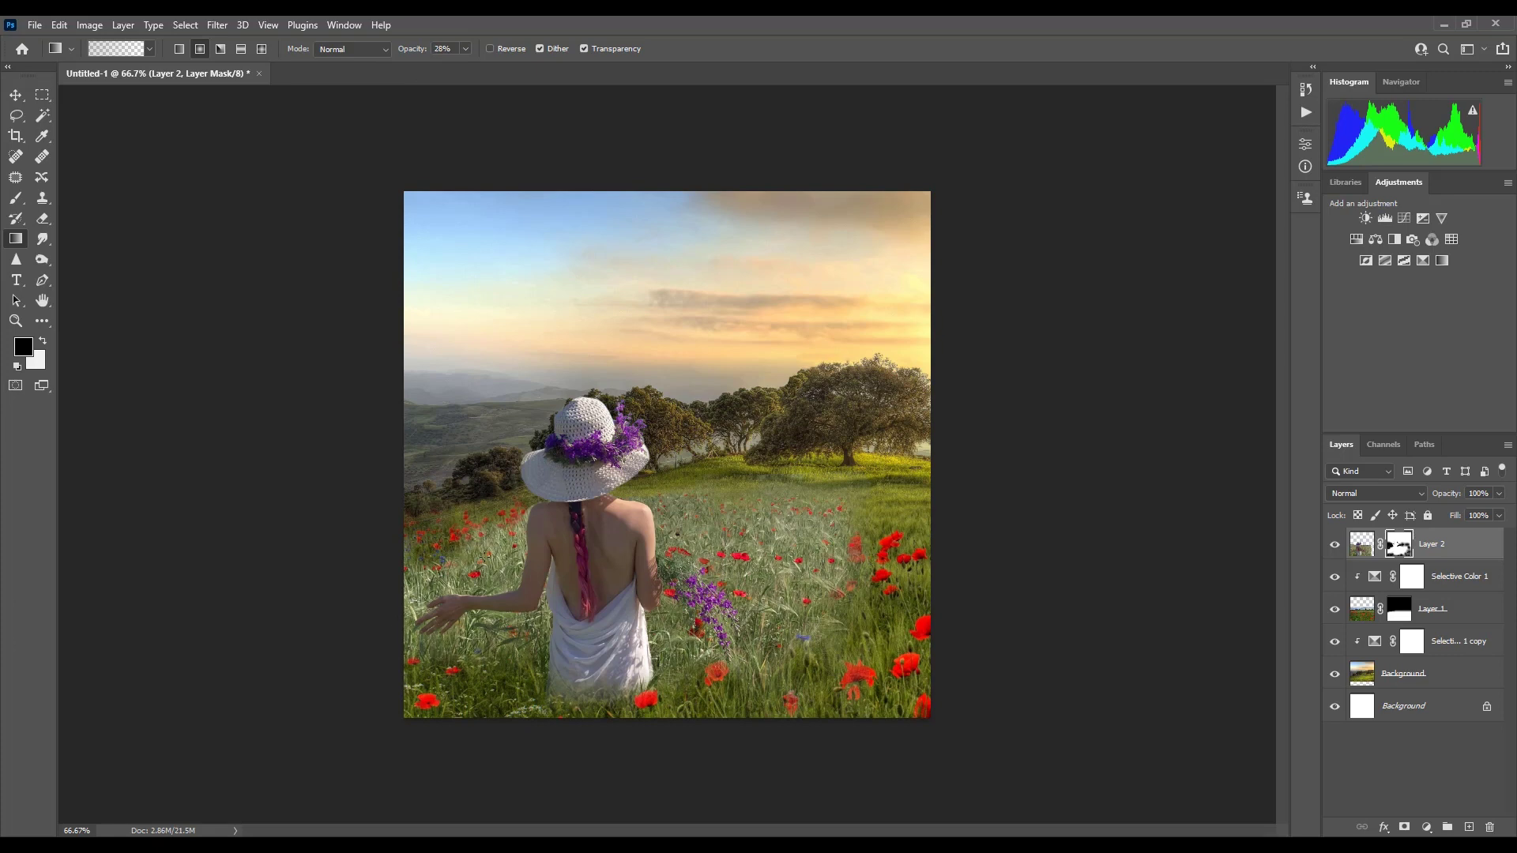
pyautogui.moveTo(511, 560); pyautogui.dragTo(400, 567)
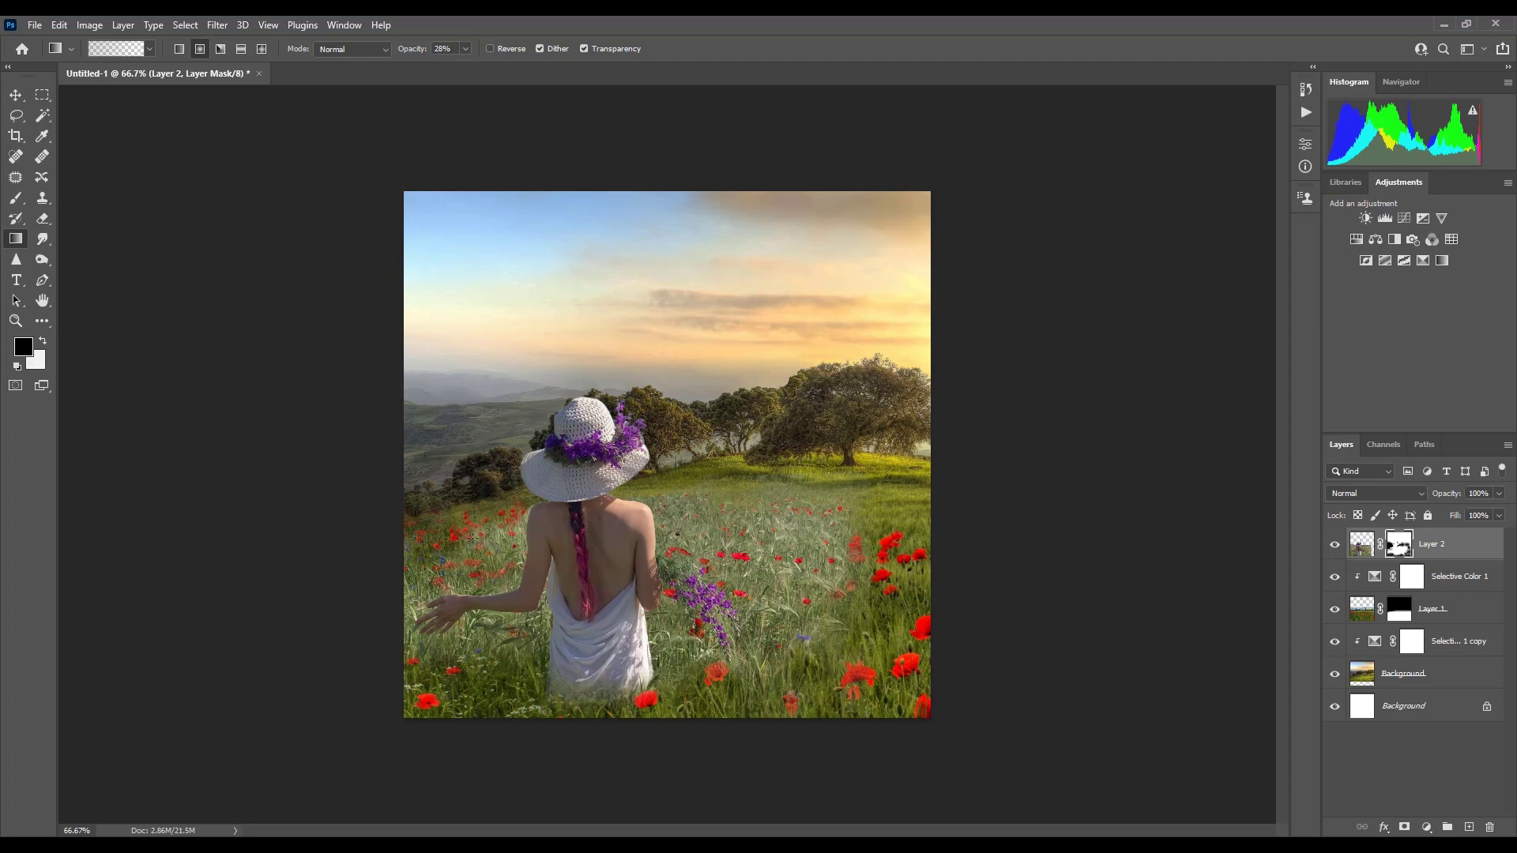
# - Set the Selective Color Yellows to Magenta +2, Yellow +93 and Black +22
pyautogui.moveTo(491, 542); pyautogui.dragTo(479, 511)
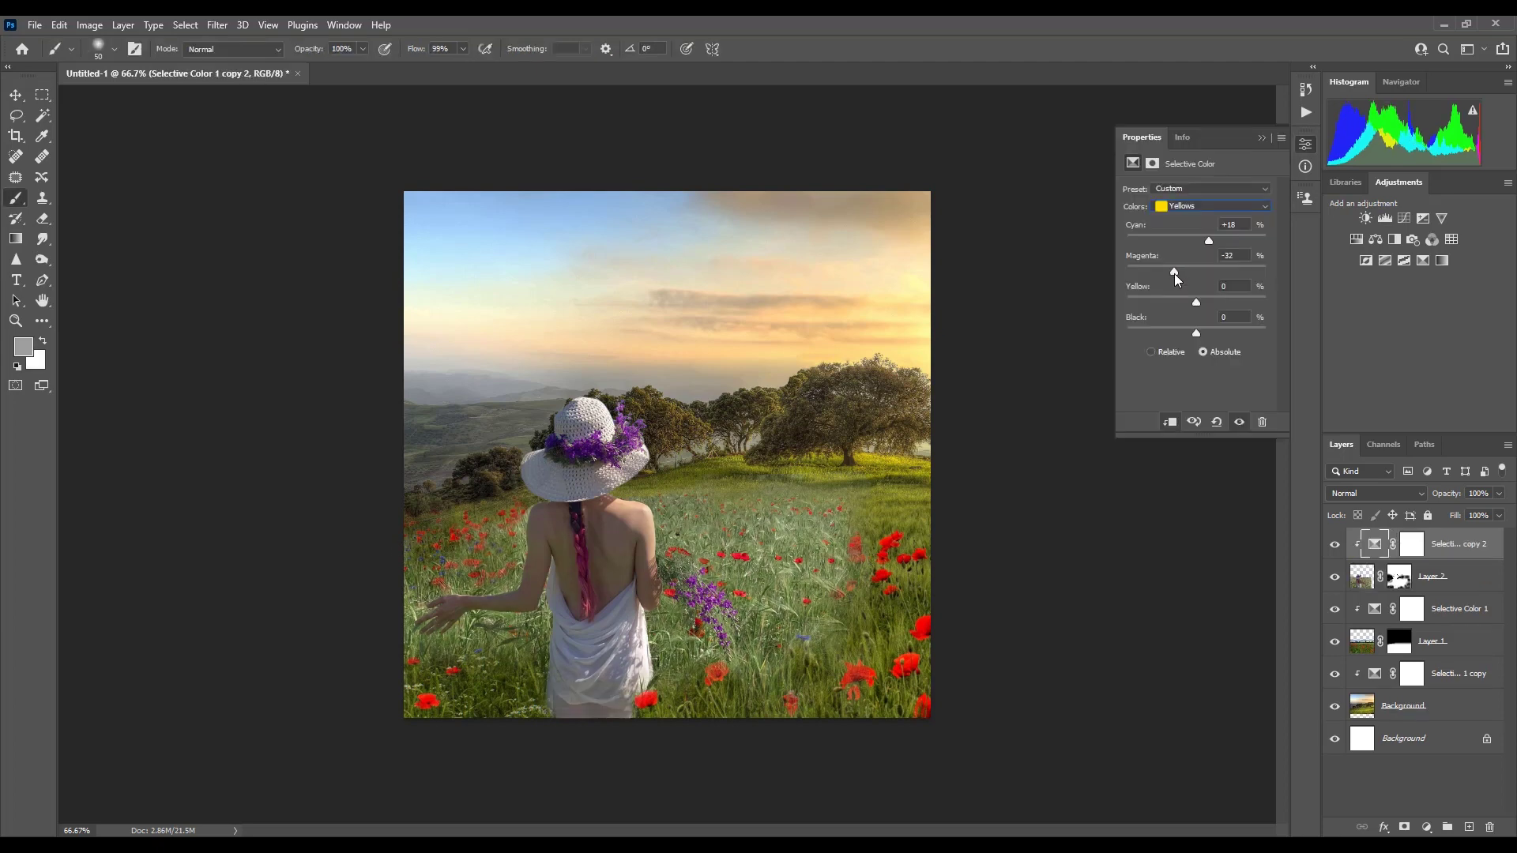
pyautogui.moveTo(1175, 274)
pyautogui.mouseDown()
pyautogui.moveTo(1217, 272)
pyautogui.moveTo(1197, 275)
pyautogui.moveTo(1221, 305)
pyautogui.mouseUp()
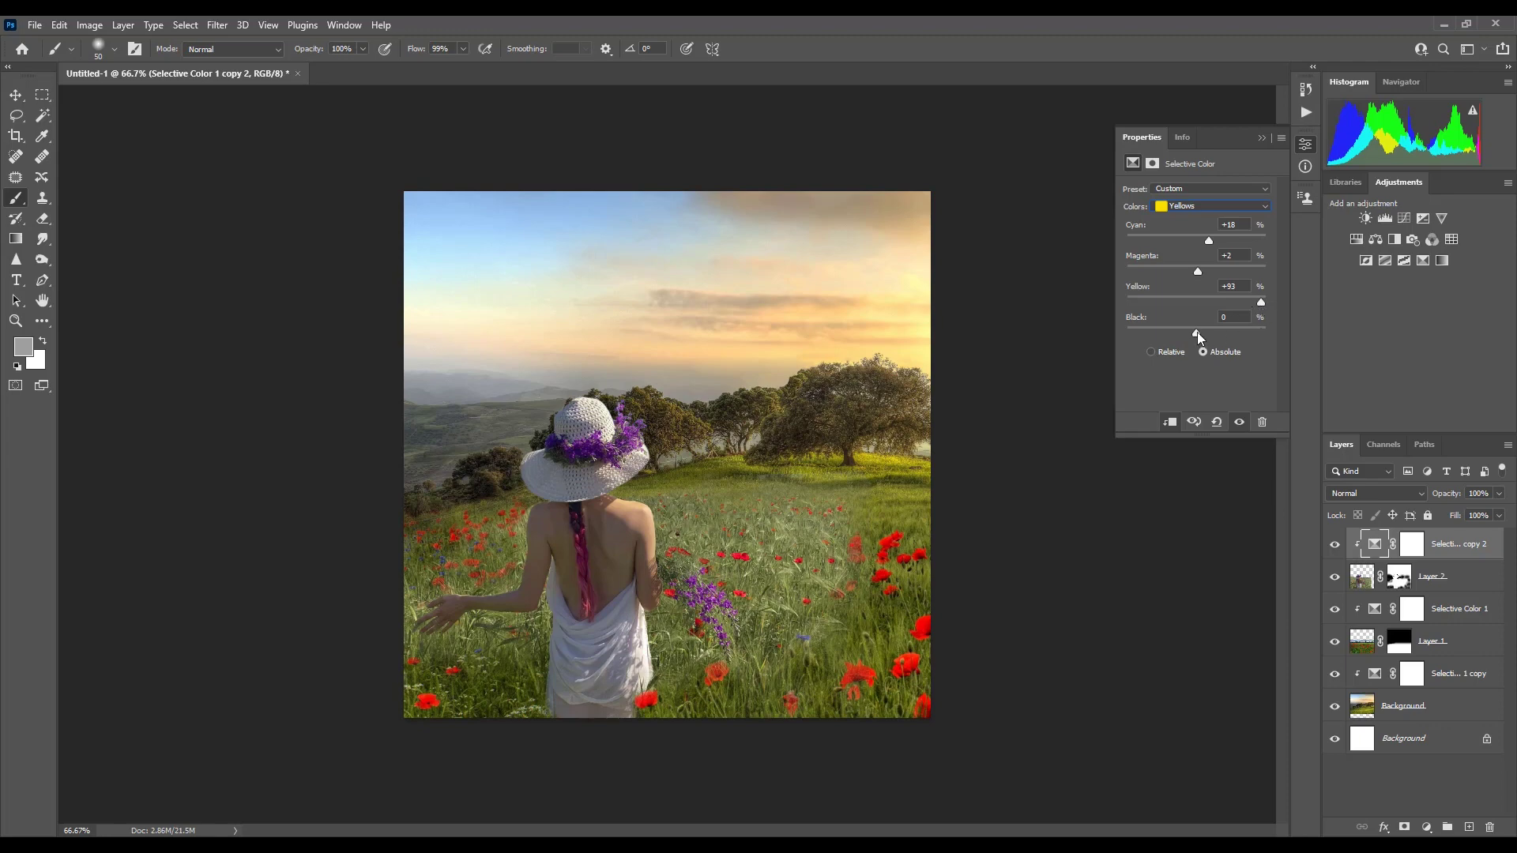
pyautogui.moveTo(1197, 332)
pyautogui.mouseDown()
pyautogui.moveTo(1224, 334)
pyautogui.moveTo(1212, 335)
pyautogui.mouseUp()
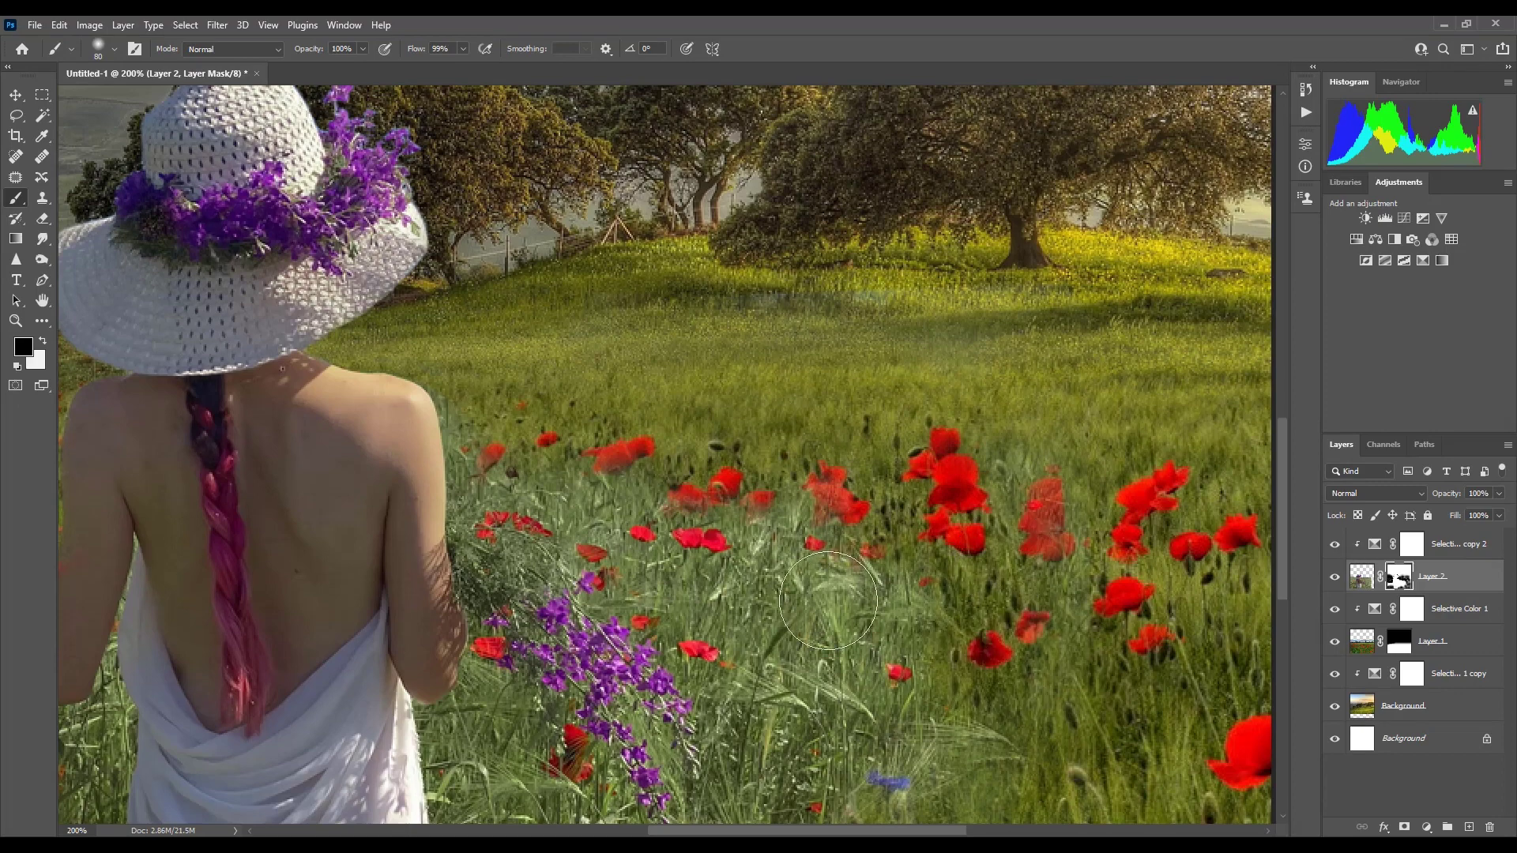
# - Brush more red poppies into the right-hand field on the Layer 2 mask
pyautogui.moveTo(828, 602); pyautogui.dragTo(844, 569)
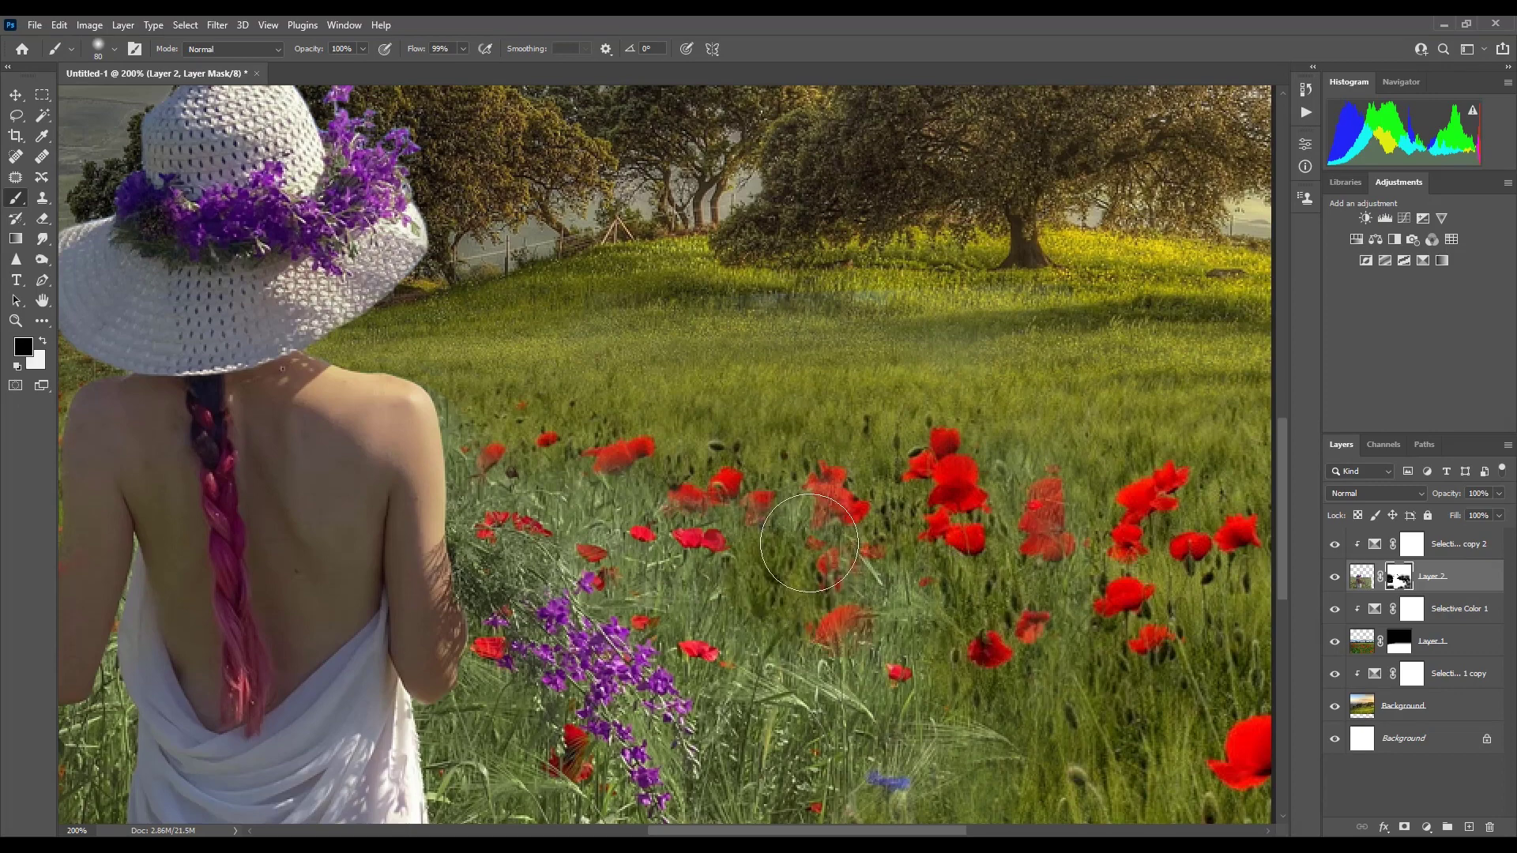
pyautogui.click(15, 320)
pyautogui.keyDown('alt'); pyautogui.click(585, 434); pyautogui.keyUp('alt')
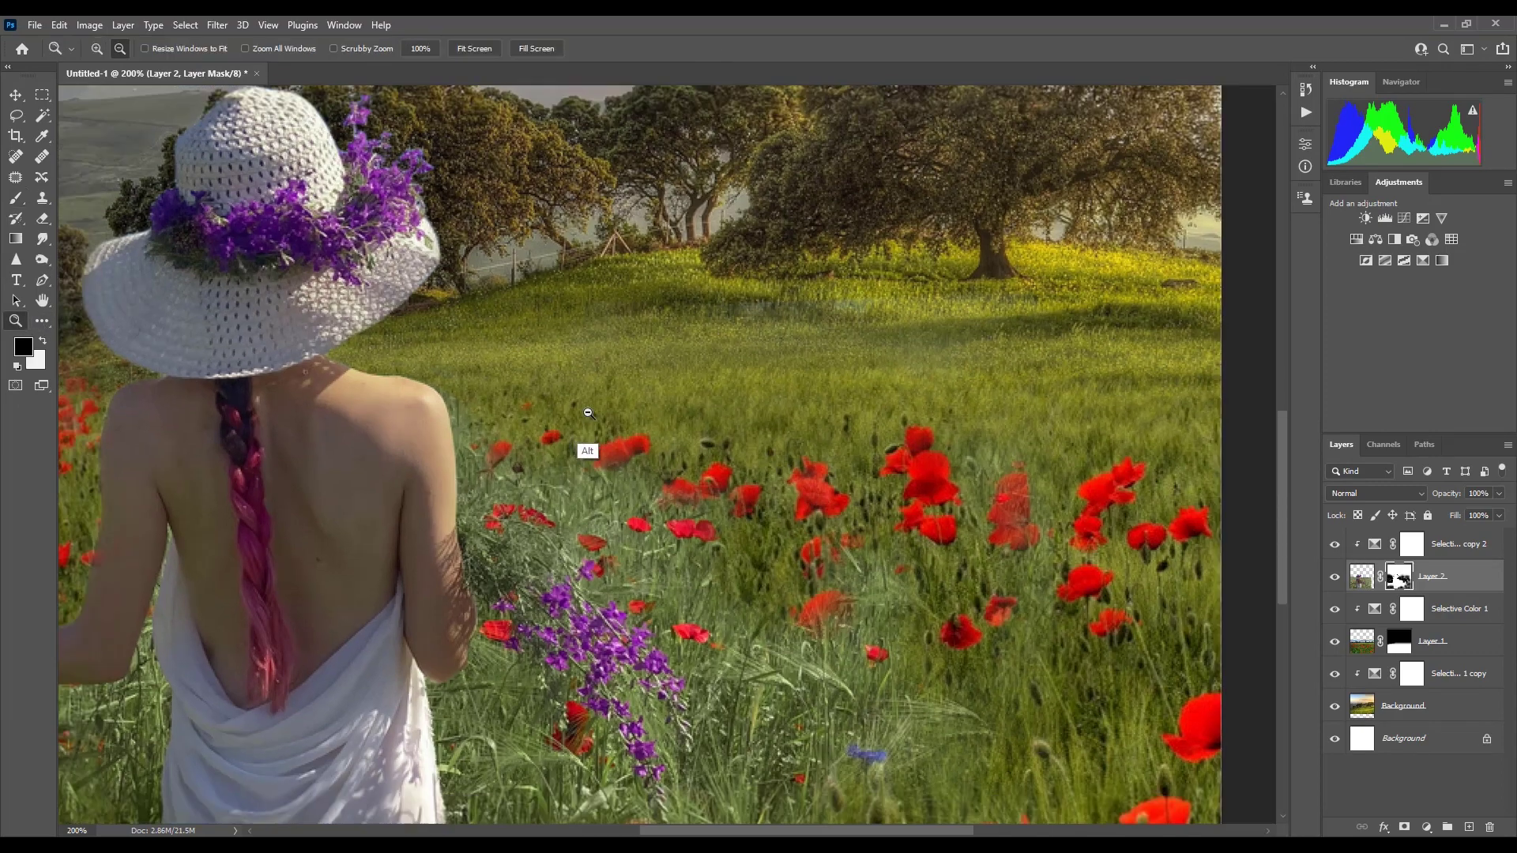
pyautogui.click(871, 587)
pyautogui.press('g')
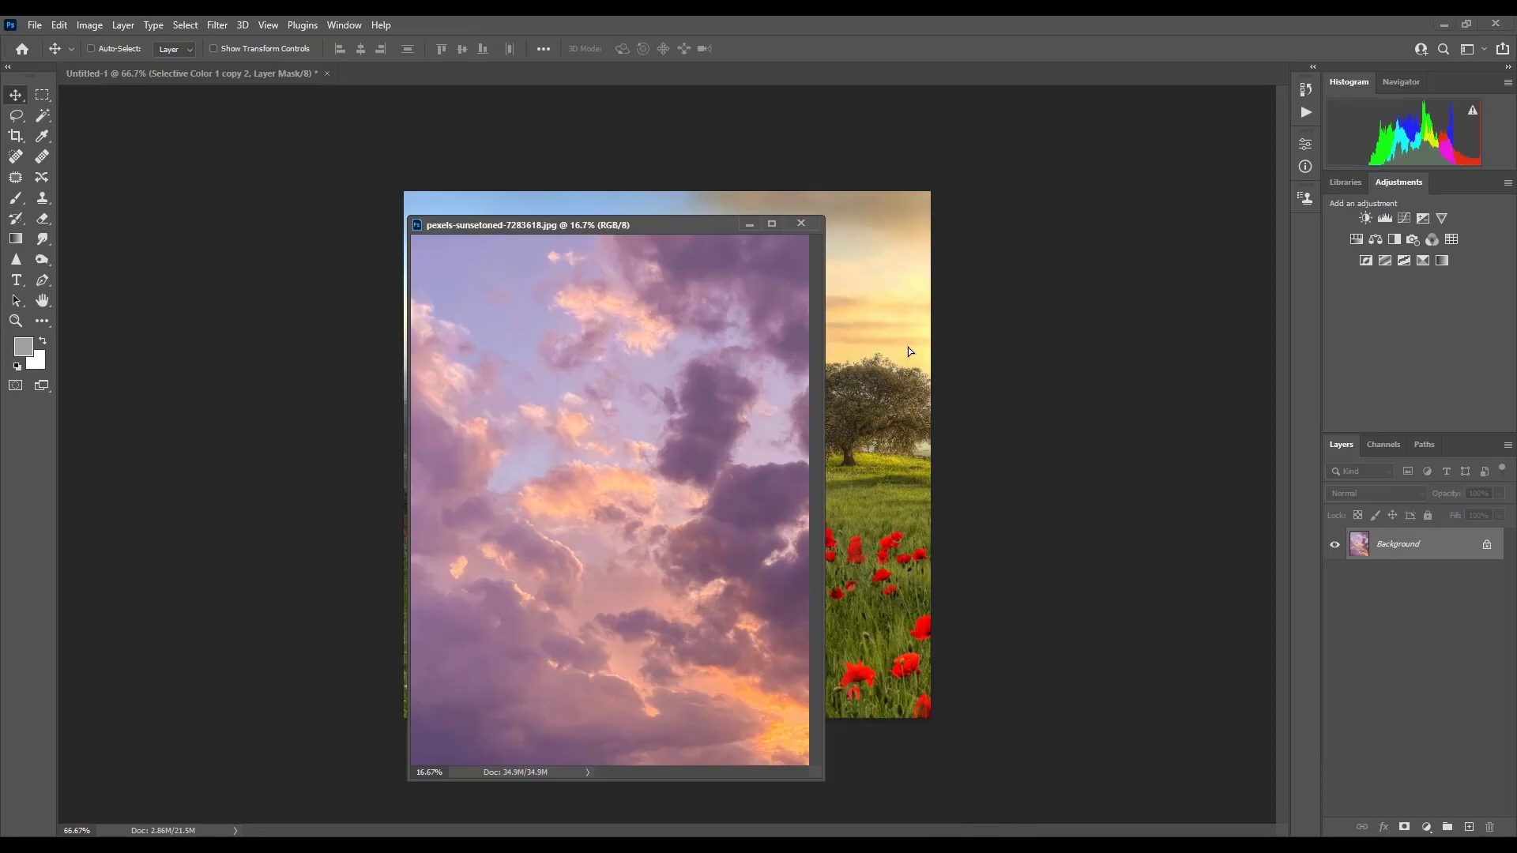
# - Drop the sunset sky into the composite and free-transform it down to canvas size
pyautogui.moveTo(850, 354); pyautogui.dragTo(907, 348)
pyautogui.click(803, 223)
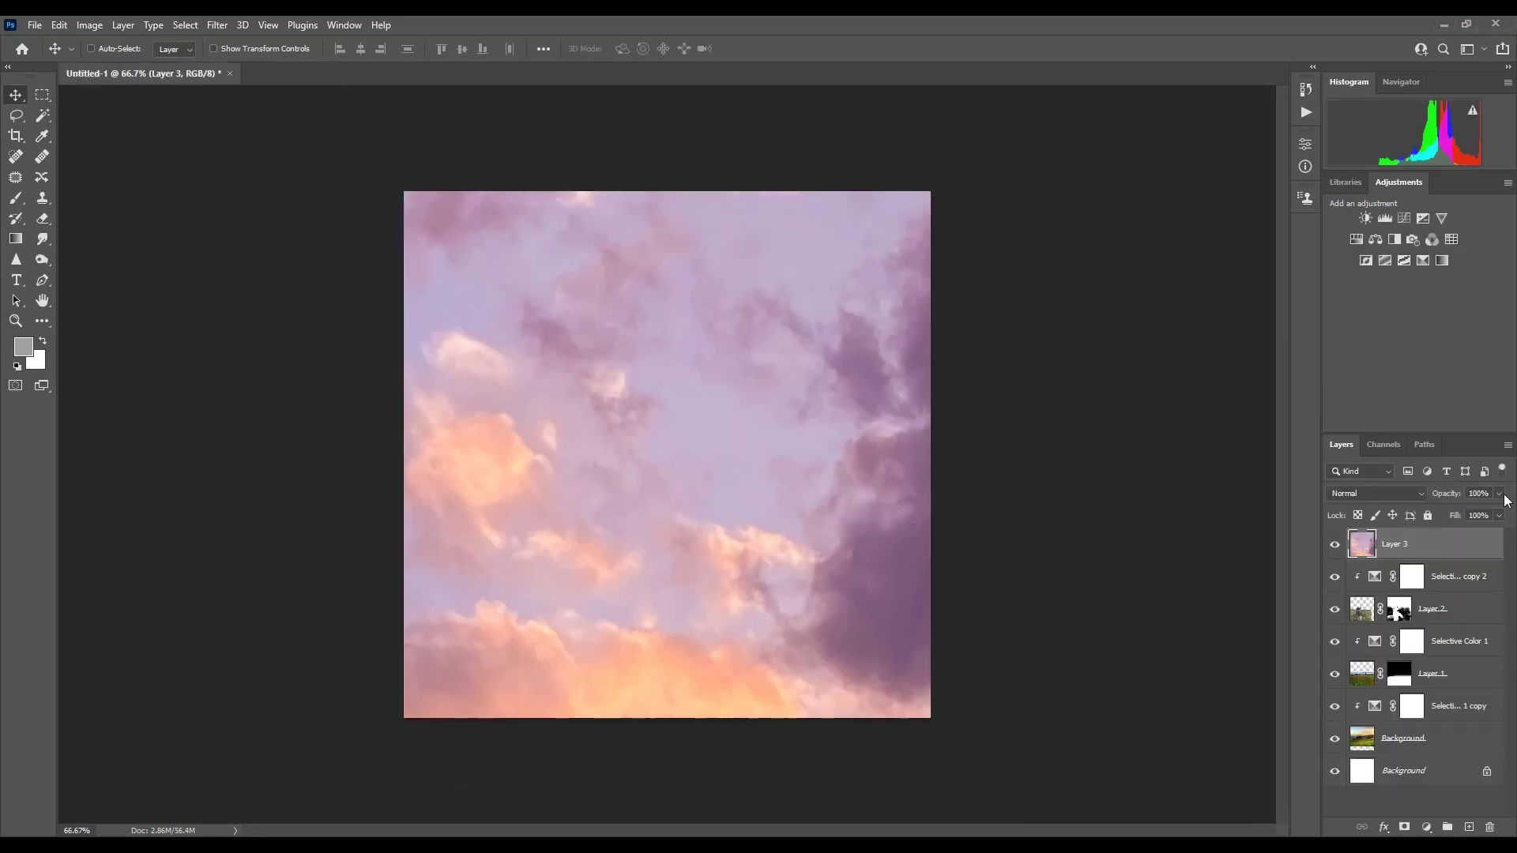
pyautogui.click(1465, 513)
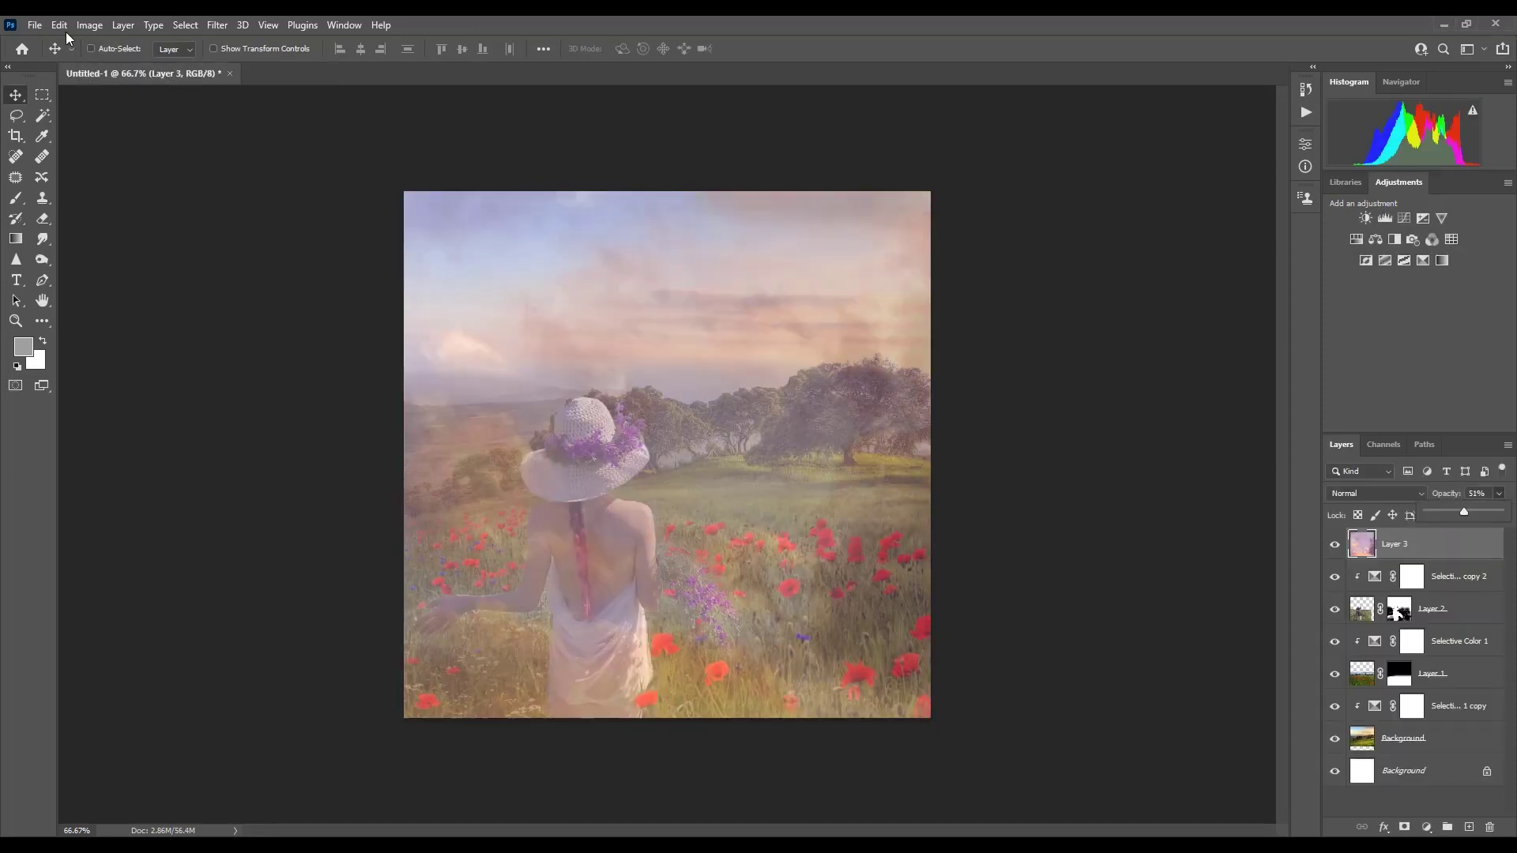
pyautogui.click(58, 24)
pyautogui.click(345, 404)
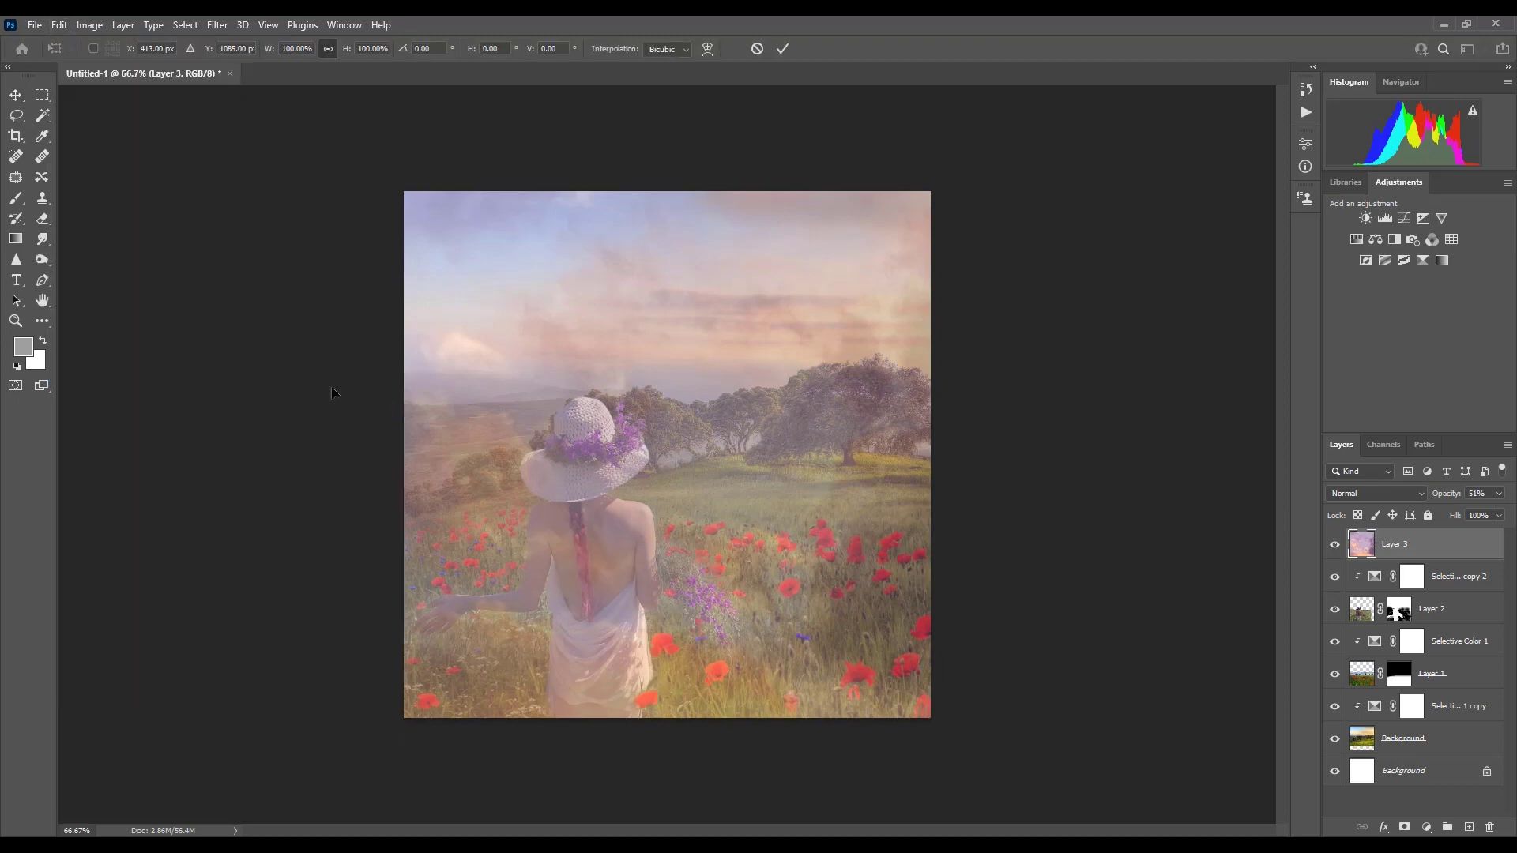
pyautogui.moveTo(345, 385)
pyautogui.mouseDown()
pyautogui.moveTo(684, 383)
pyautogui.moveTo(294, 173)
pyautogui.moveTo(789, 583)
pyautogui.mouseUp()
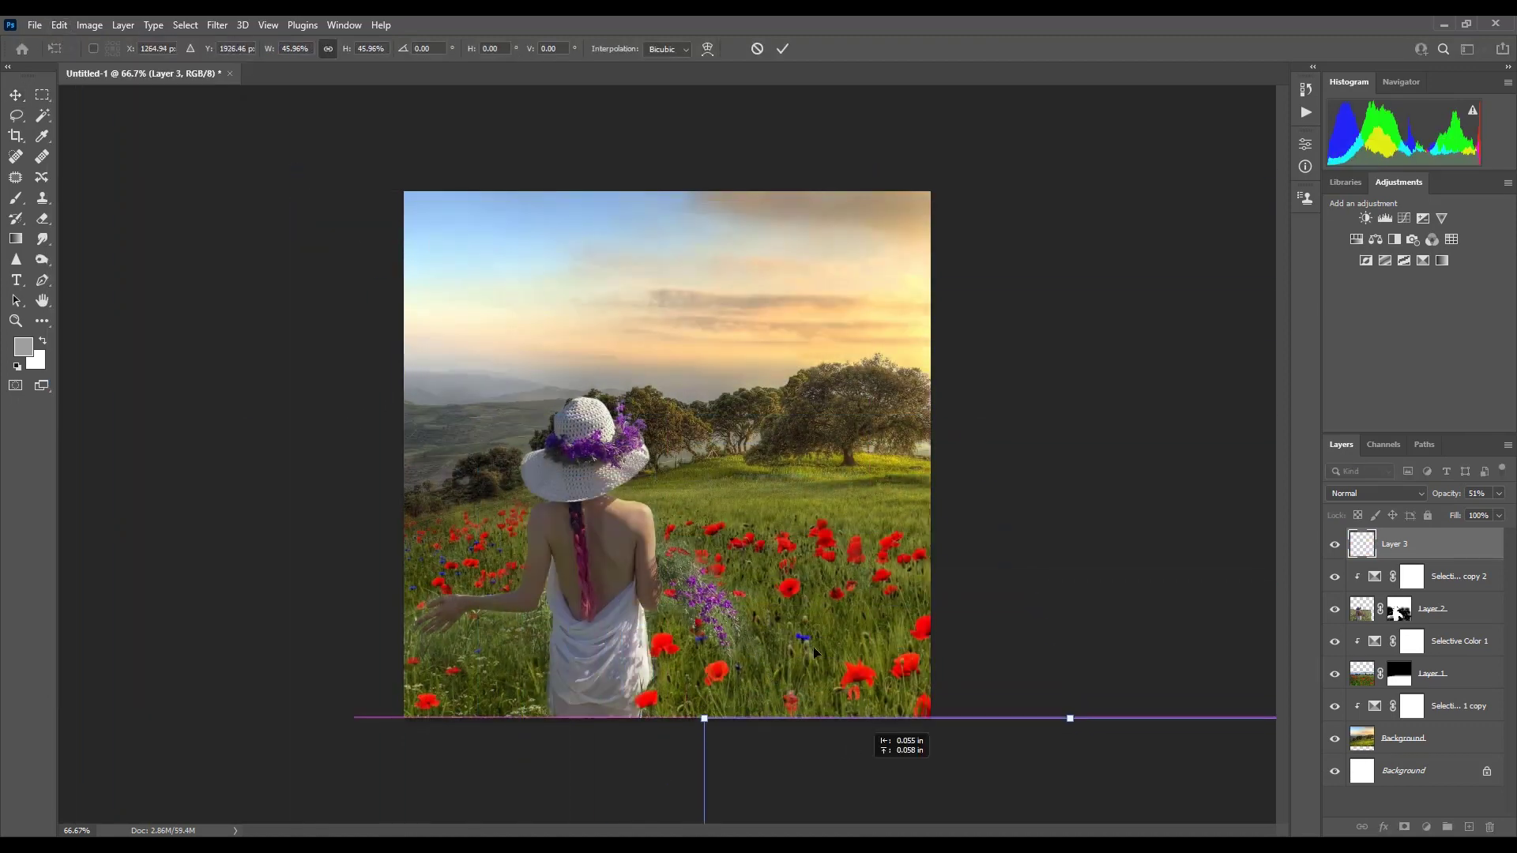
pyautogui.moveTo(816, 678); pyautogui.dragTo(498, 203)
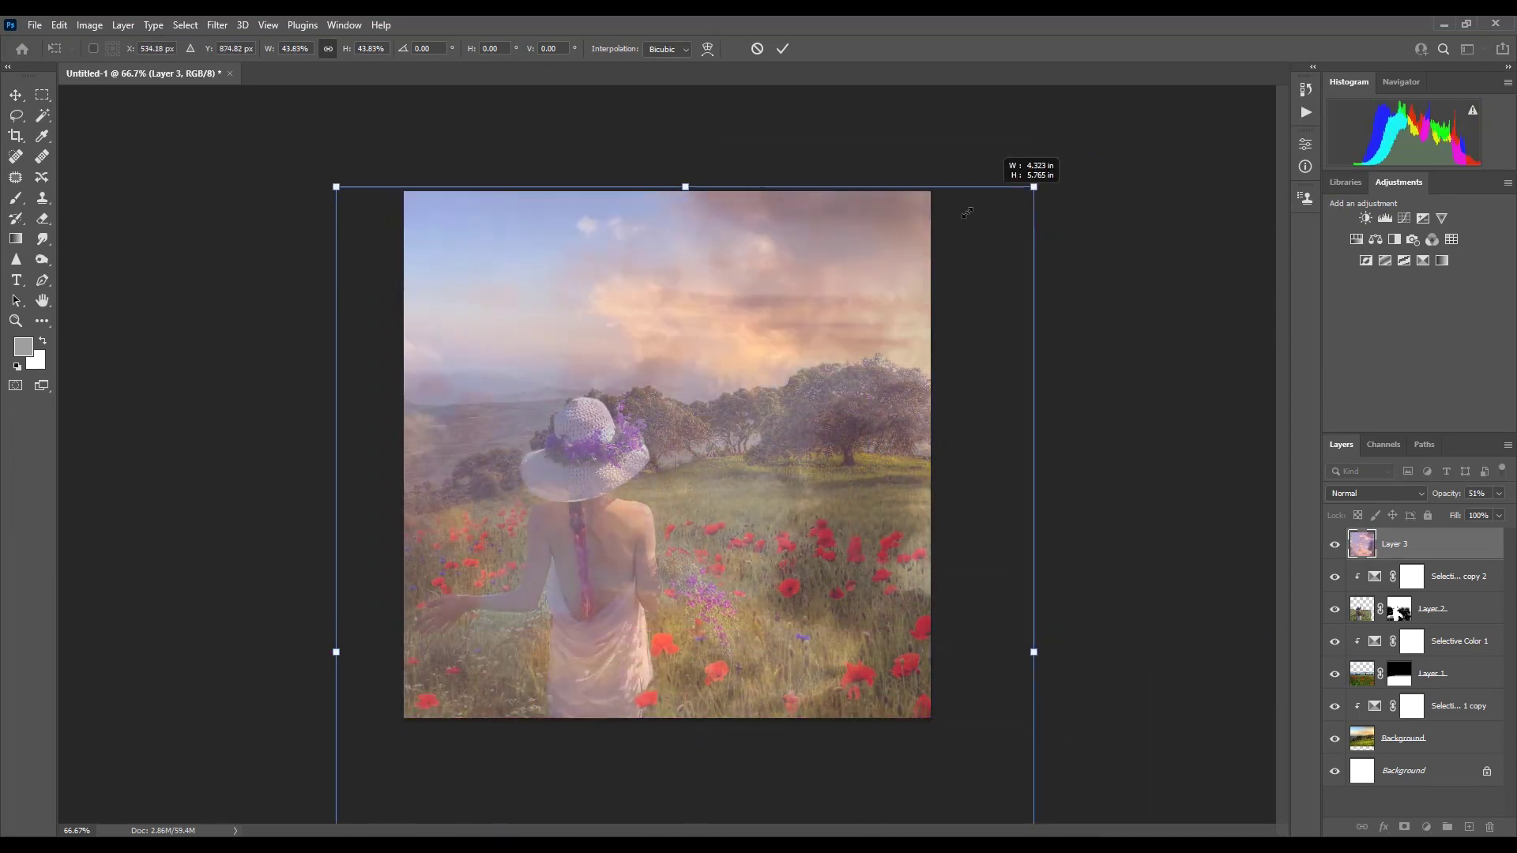
pyautogui.moveTo(1069, 141); pyautogui.dragTo(880, 390)
pyautogui.press('Return')
# - Restore the sky to full opacity and snap it to the top of the canvas
pyautogui.press('0')
pyautogui.moveTo(775, 536)
pyautogui.mouseDown()
pyautogui.moveTo(759, 303)
pyautogui.moveTo(770, 319)
pyautogui.mouseUp()
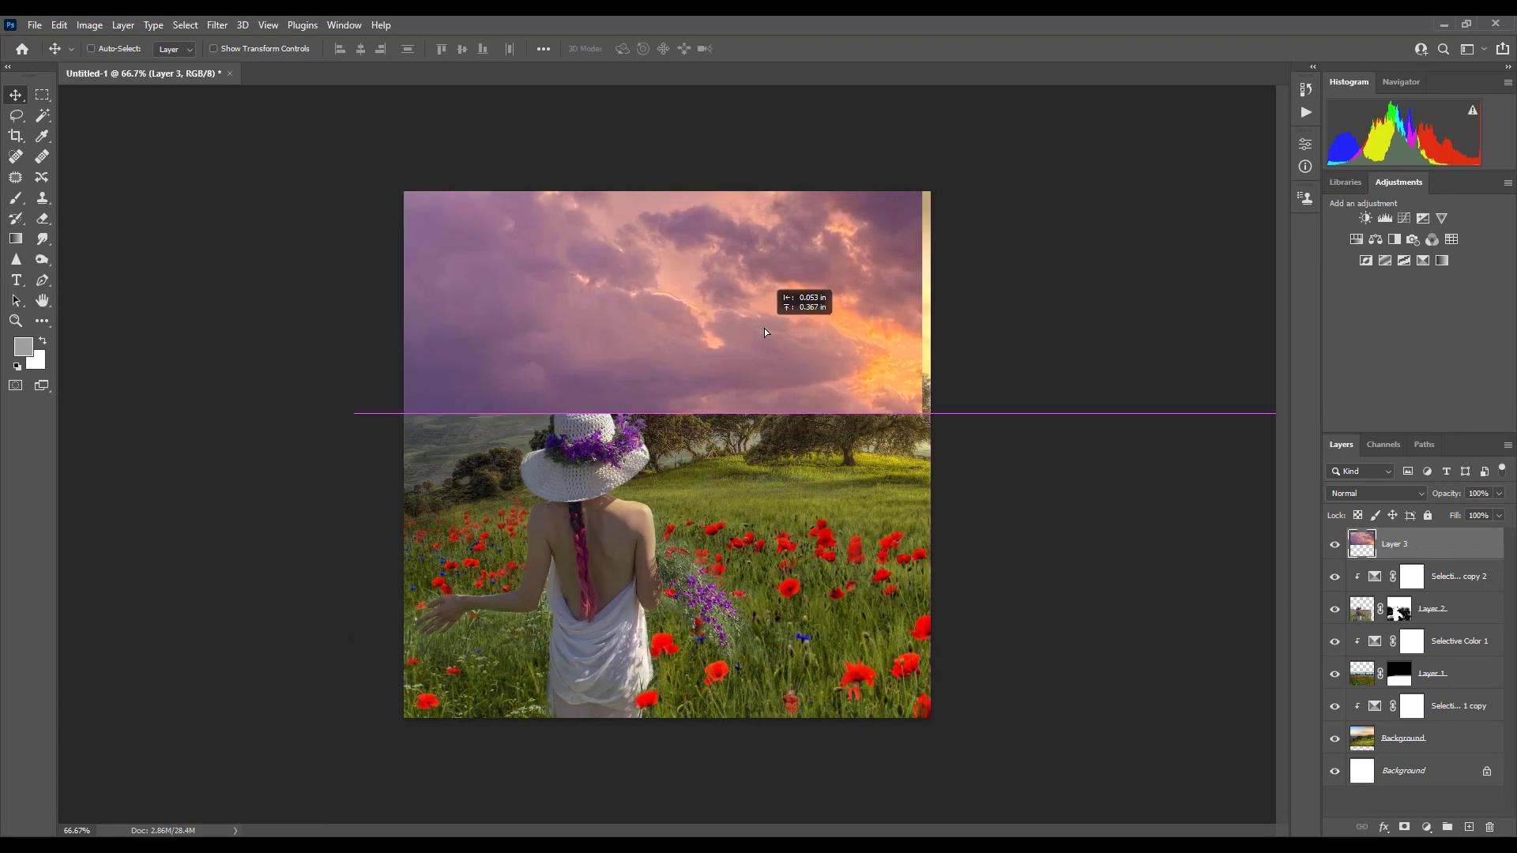
pyautogui.moveTo(765, 329); pyautogui.dragTo(769, 333)
# - Fade the sky's hard lower edge into the hills with gradients on its mask
pyautogui.press('g')
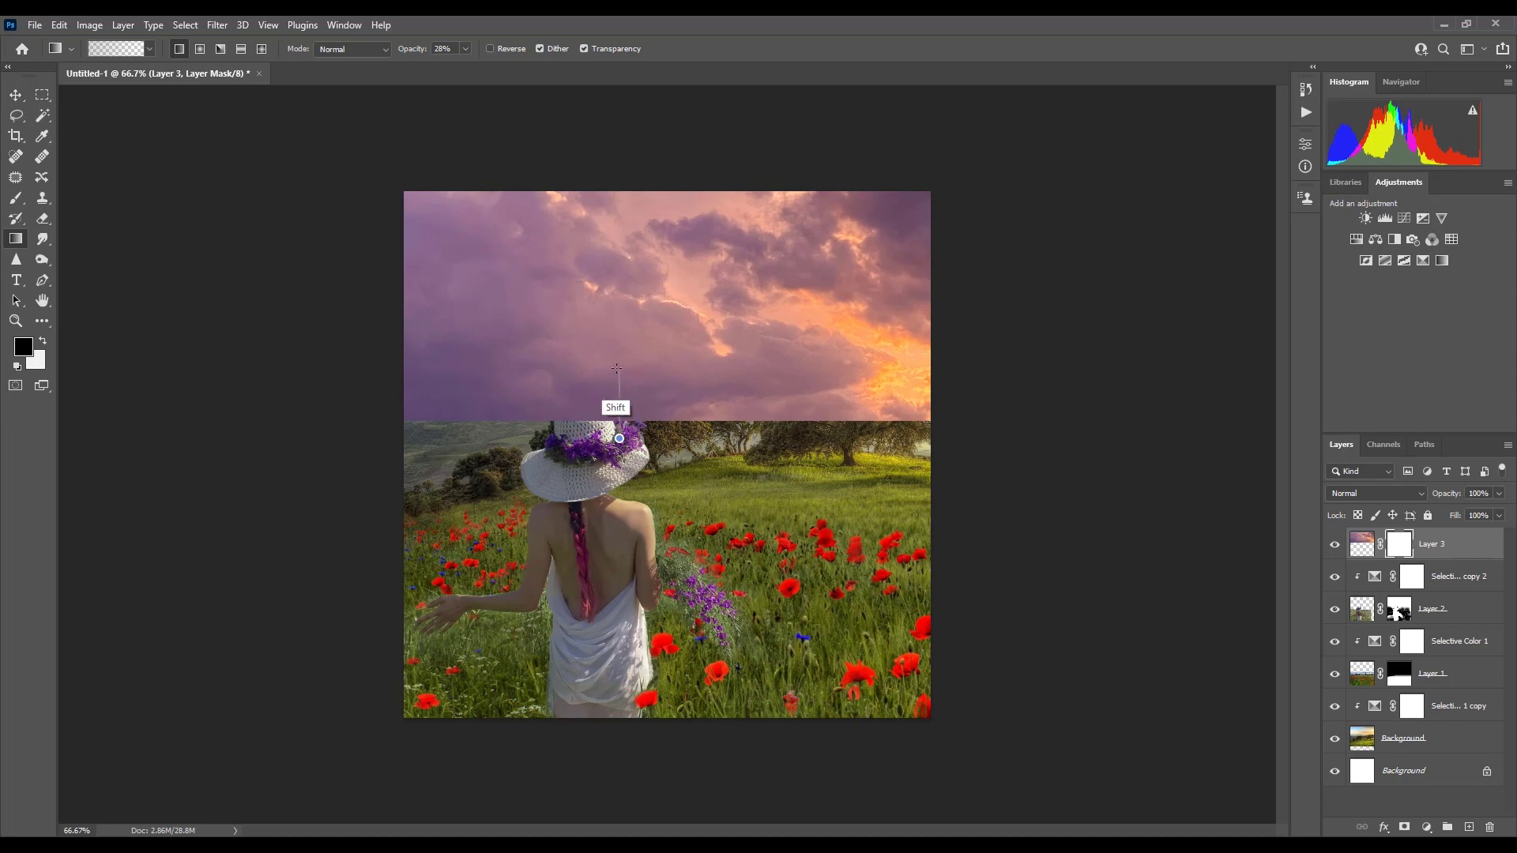
pyautogui.moveTo(619, 428); pyautogui.dragTo(619, 372)
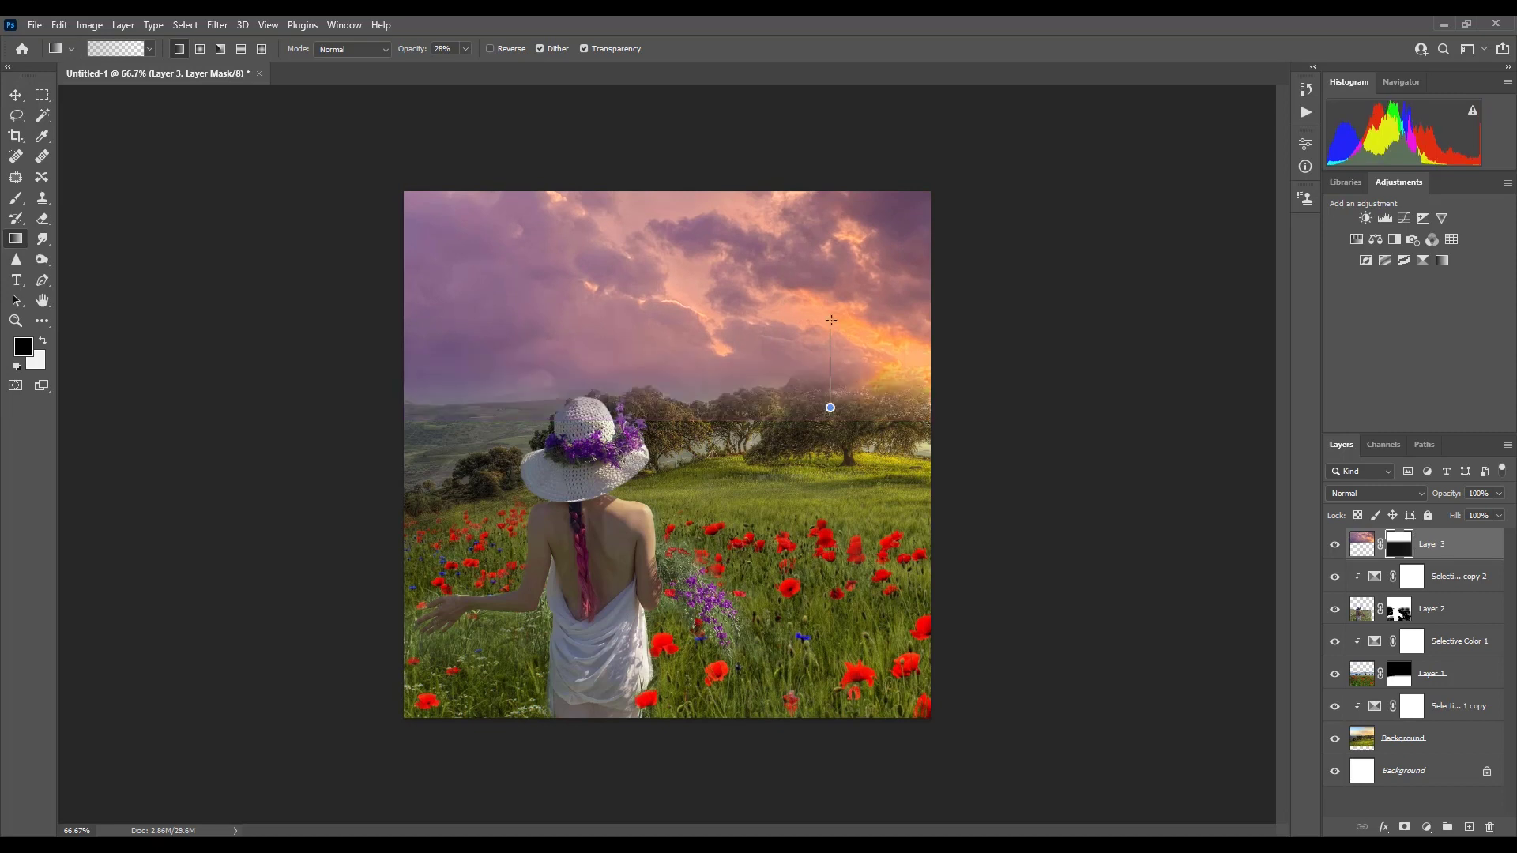
pyautogui.moveTo(831, 403); pyautogui.dragTo(835, 331)
pyautogui.click(1361, 544)
pyautogui.click(1426, 827)
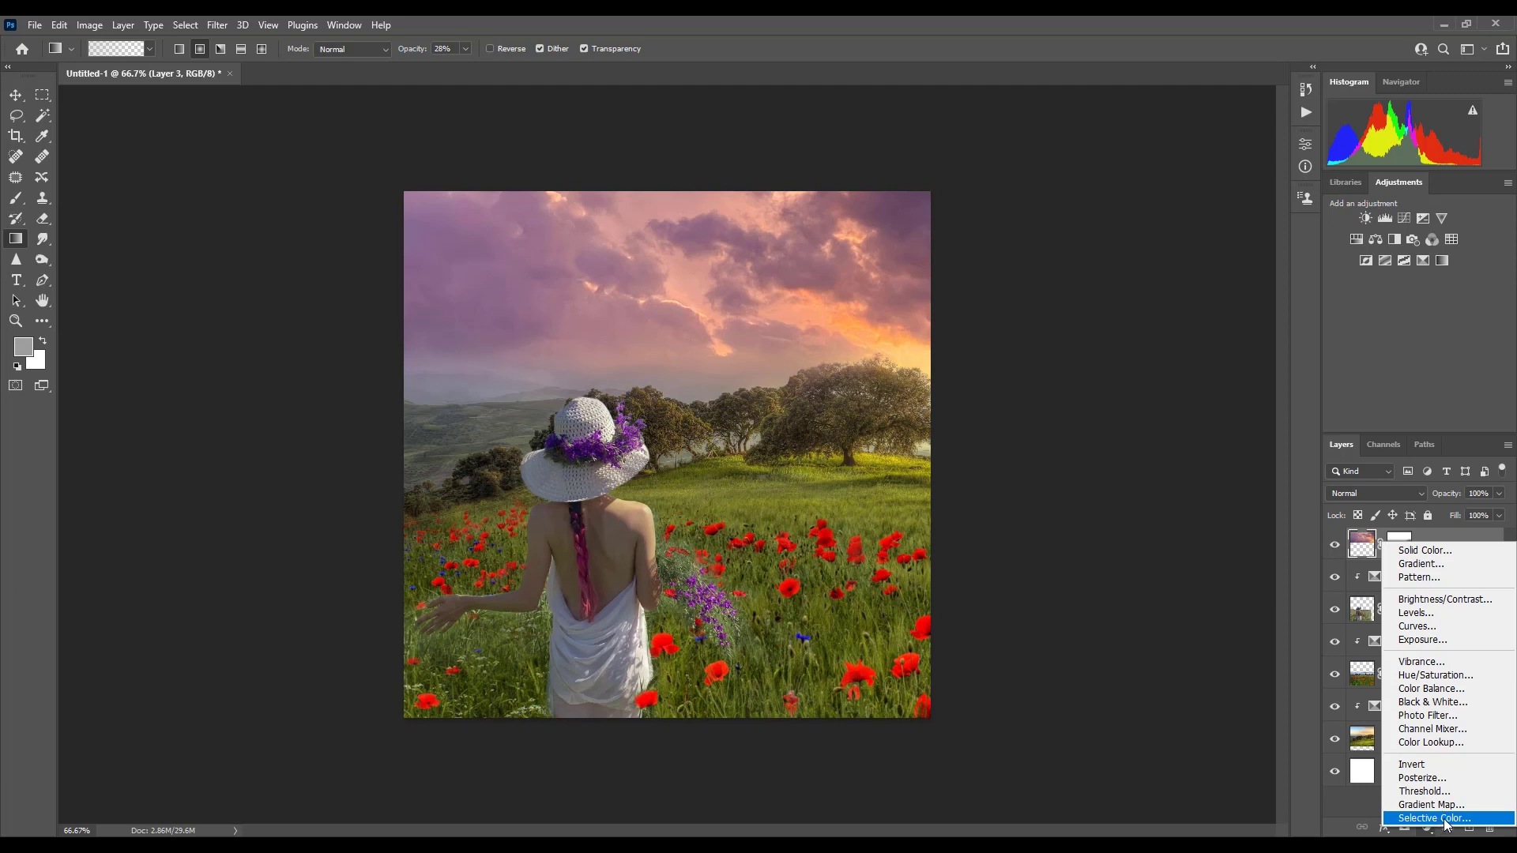
# - Add a Selective Color clipped to the sky, reducing magenta and black in Magentas
pyautogui.click(1441, 820)
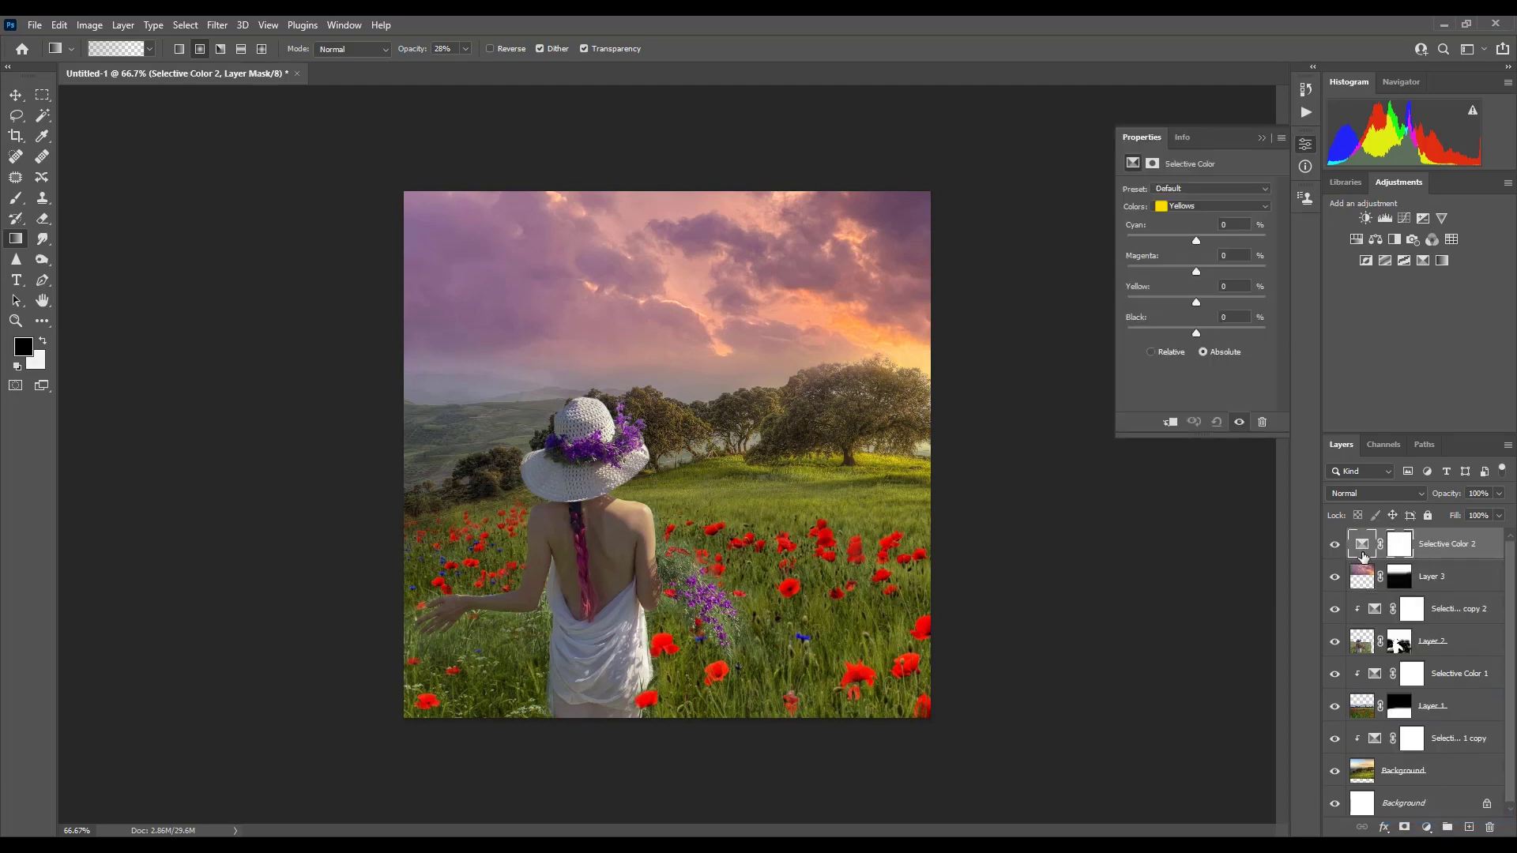
pyautogui.keyDown('alt'); pyautogui.click(1366, 558); pyautogui.keyUp('alt')
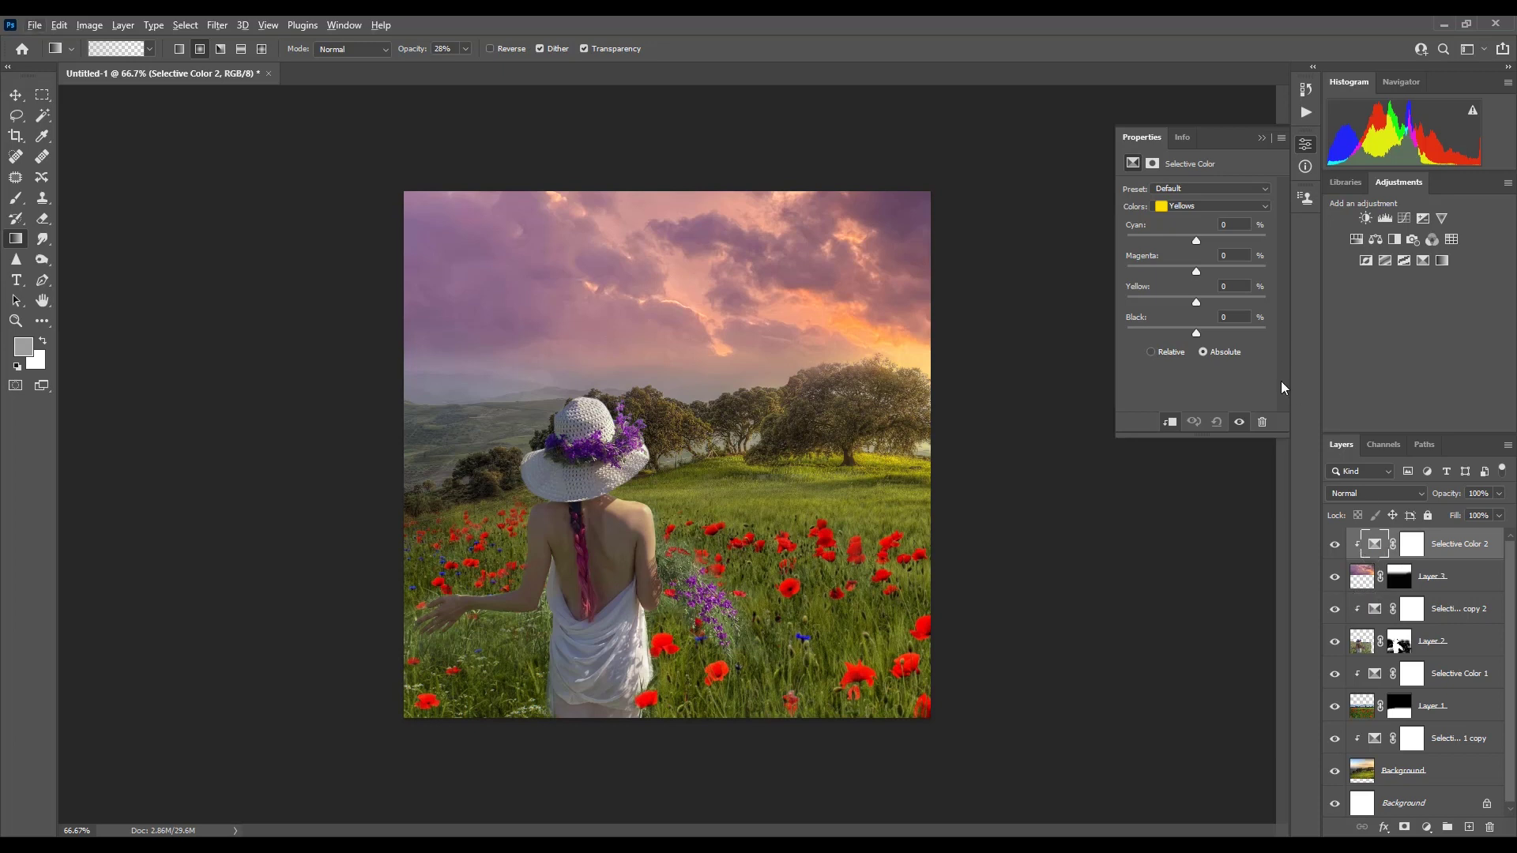
pyautogui.click(1175, 208)
pyautogui.click(1195, 281)
pyautogui.moveTo(1195, 272)
pyautogui.mouseDown()
pyautogui.moveTo(1147, 279)
pyautogui.moveTo(1210, 302)
pyautogui.mouseUp()
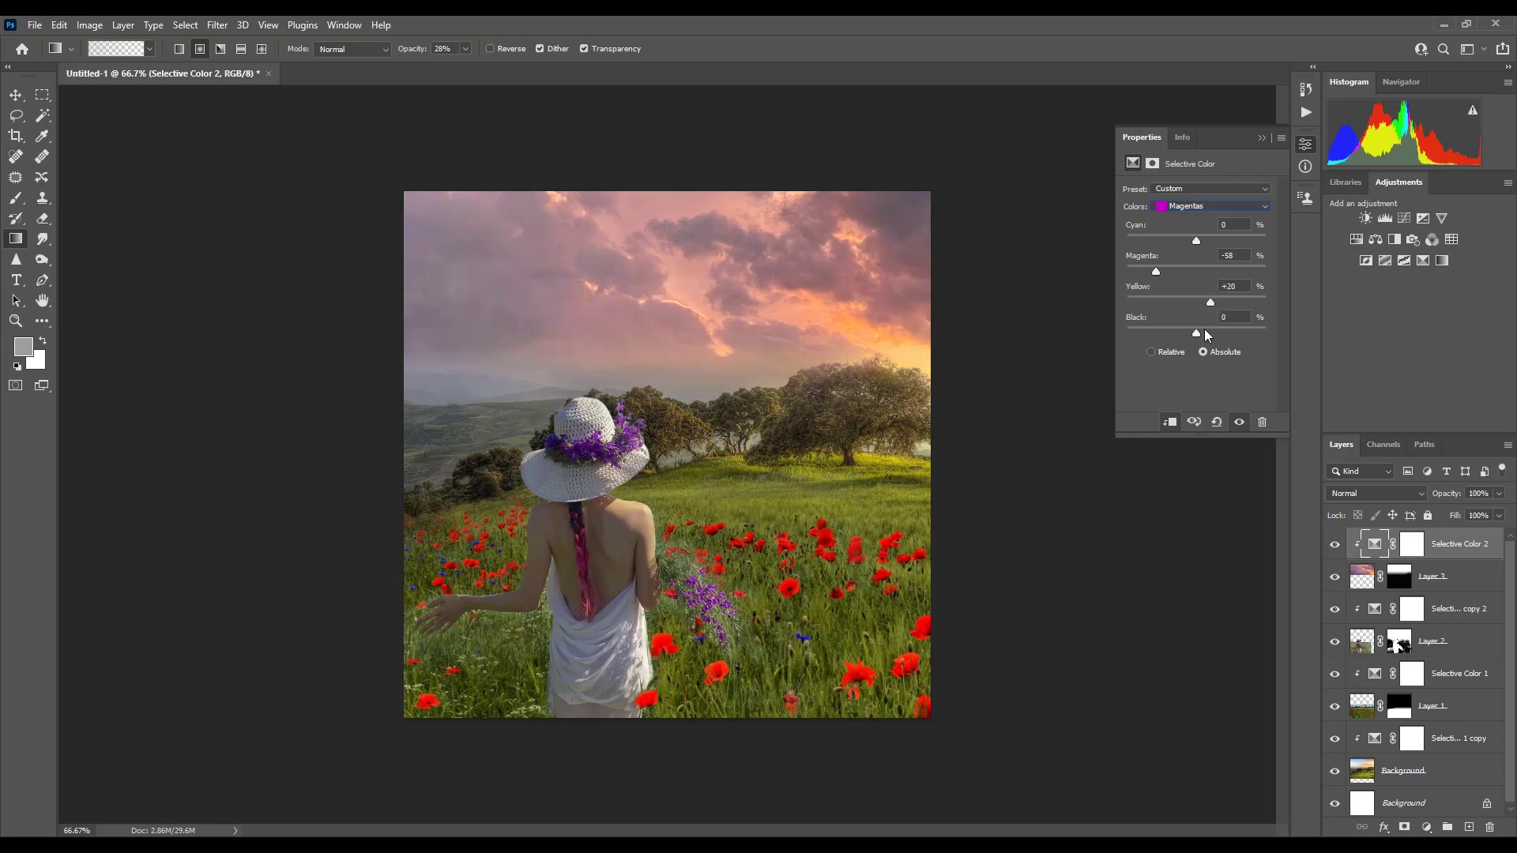
pyautogui.moveTo(1194, 333); pyautogui.dragTo(1178, 335)
# - In the same adjustment's Yellows, pull magenta out of the yellow tones
pyautogui.click(1192, 209)
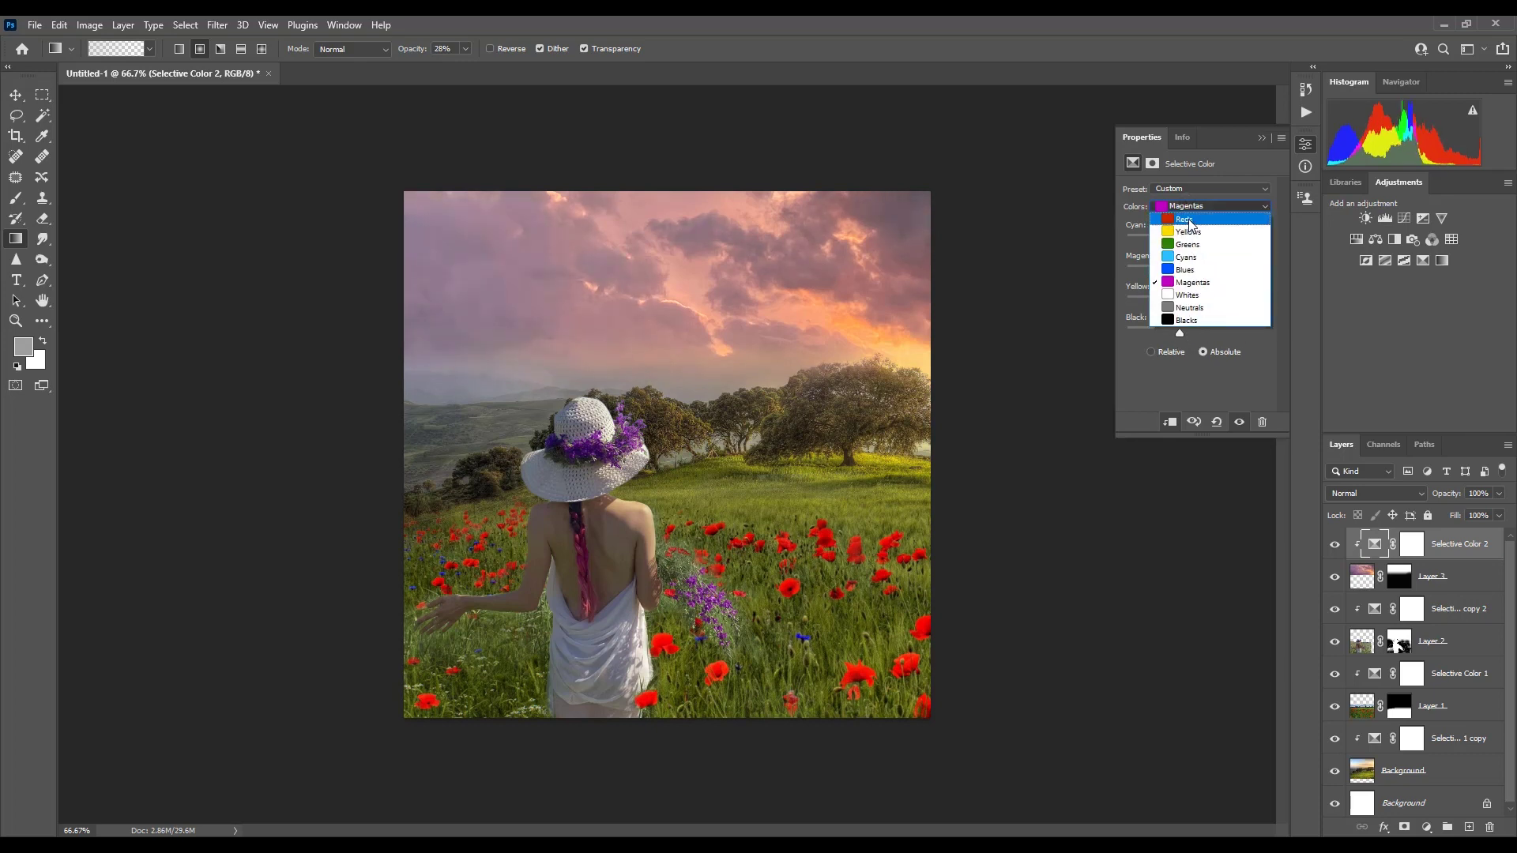
pyautogui.click(1188, 231)
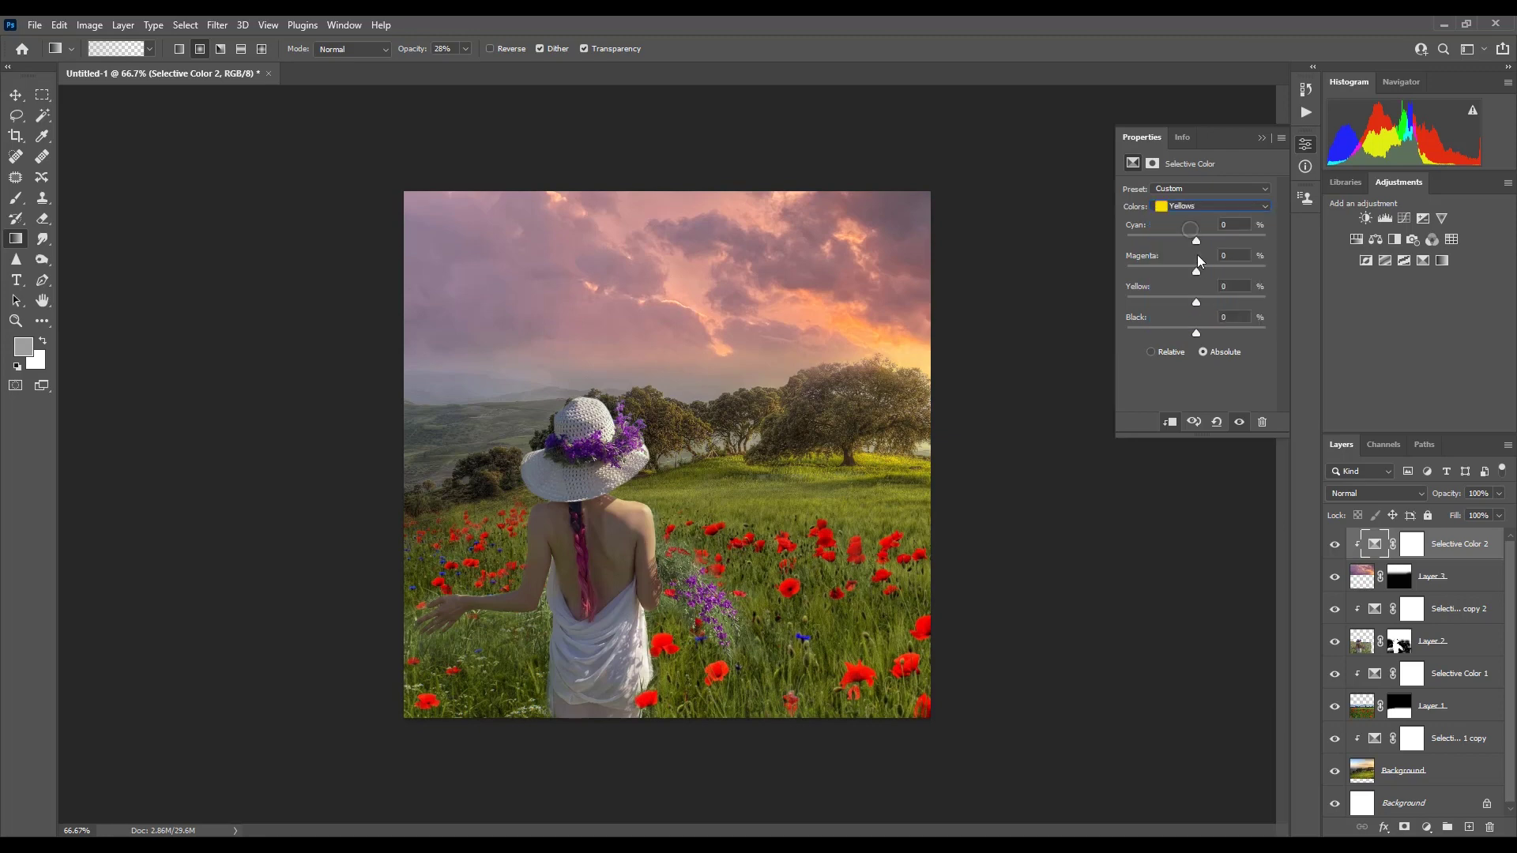
pyautogui.moveTo(1196, 272)
pyautogui.mouseDown()
pyautogui.moveTo(1145, 271)
pyautogui.moveTo(1252, 301)
pyautogui.moveTo(1222, 302)
pyautogui.mouseUp()
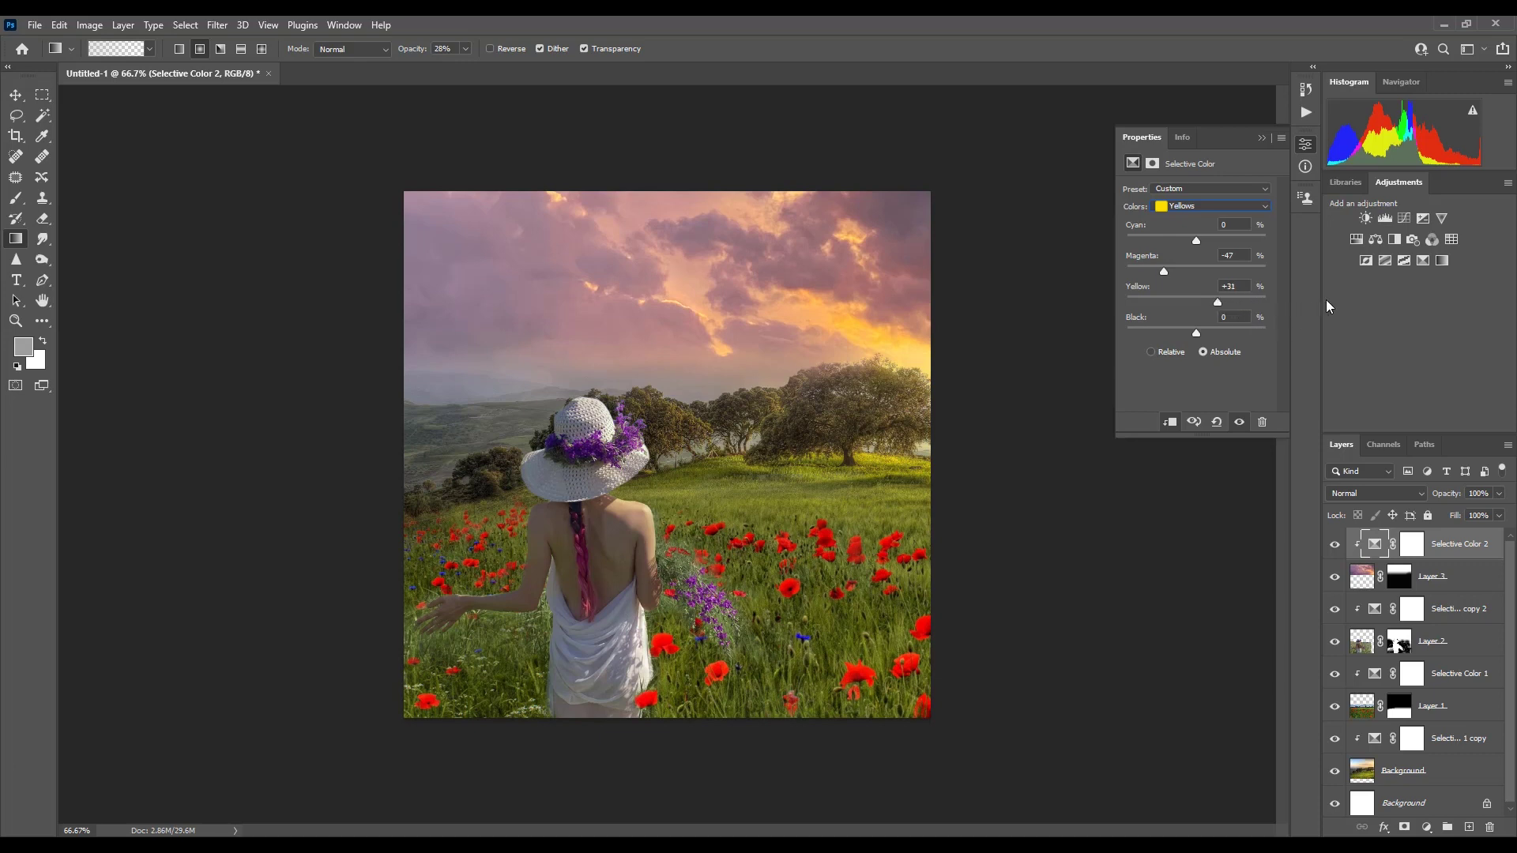
pyautogui.click(1426, 828)
# - Add a Color Balance clipped to the sky with midtones set to -27, +14, +17
pyautogui.click(1418, 690)
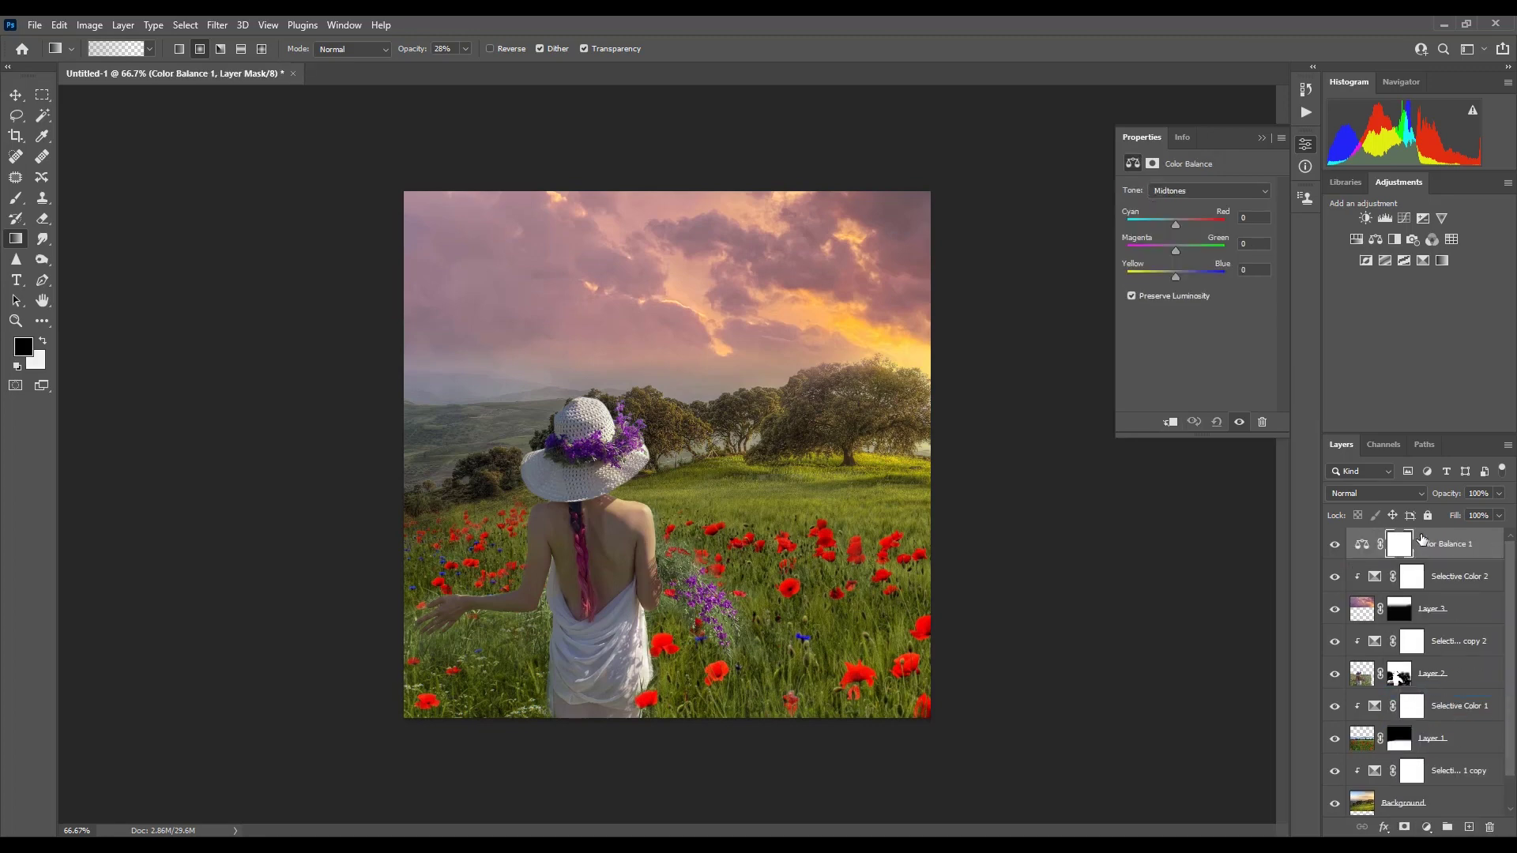
pyautogui.press('alt')
pyautogui.keyDown('alt'); pyautogui.click(1364, 552); pyautogui.keyUp('alt')
pyautogui.moveTo(1177, 223); pyautogui.dragTo(1158, 226)
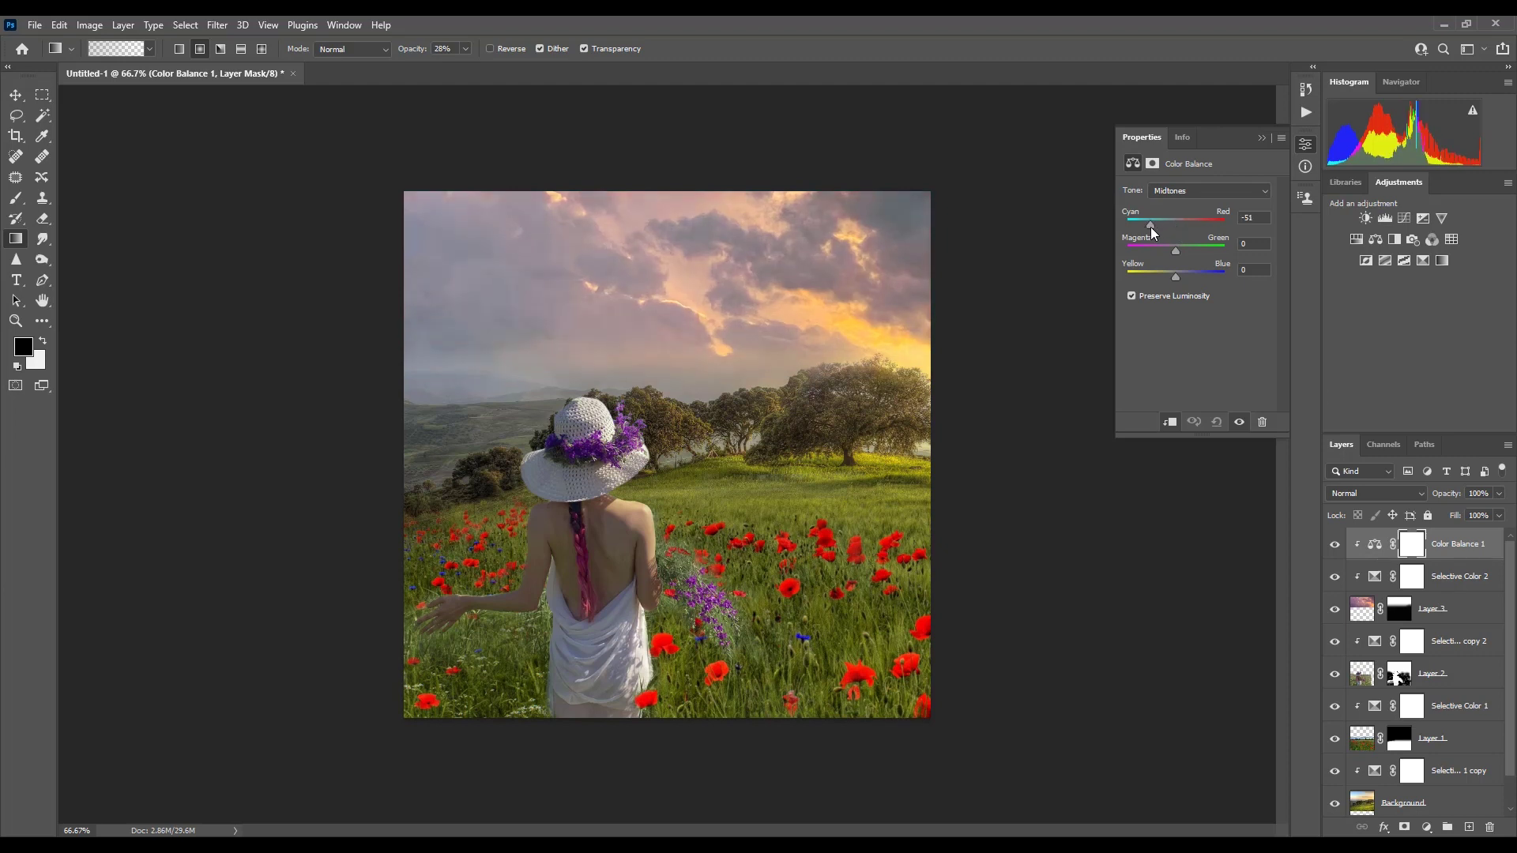
pyautogui.moveTo(1151, 226)
pyautogui.mouseDown()
pyautogui.moveTo(1165, 227)
pyautogui.moveTo(1152, 250)
pyautogui.moveTo(1186, 252)
pyautogui.moveTo(1168, 278)
pyautogui.mouseUp()
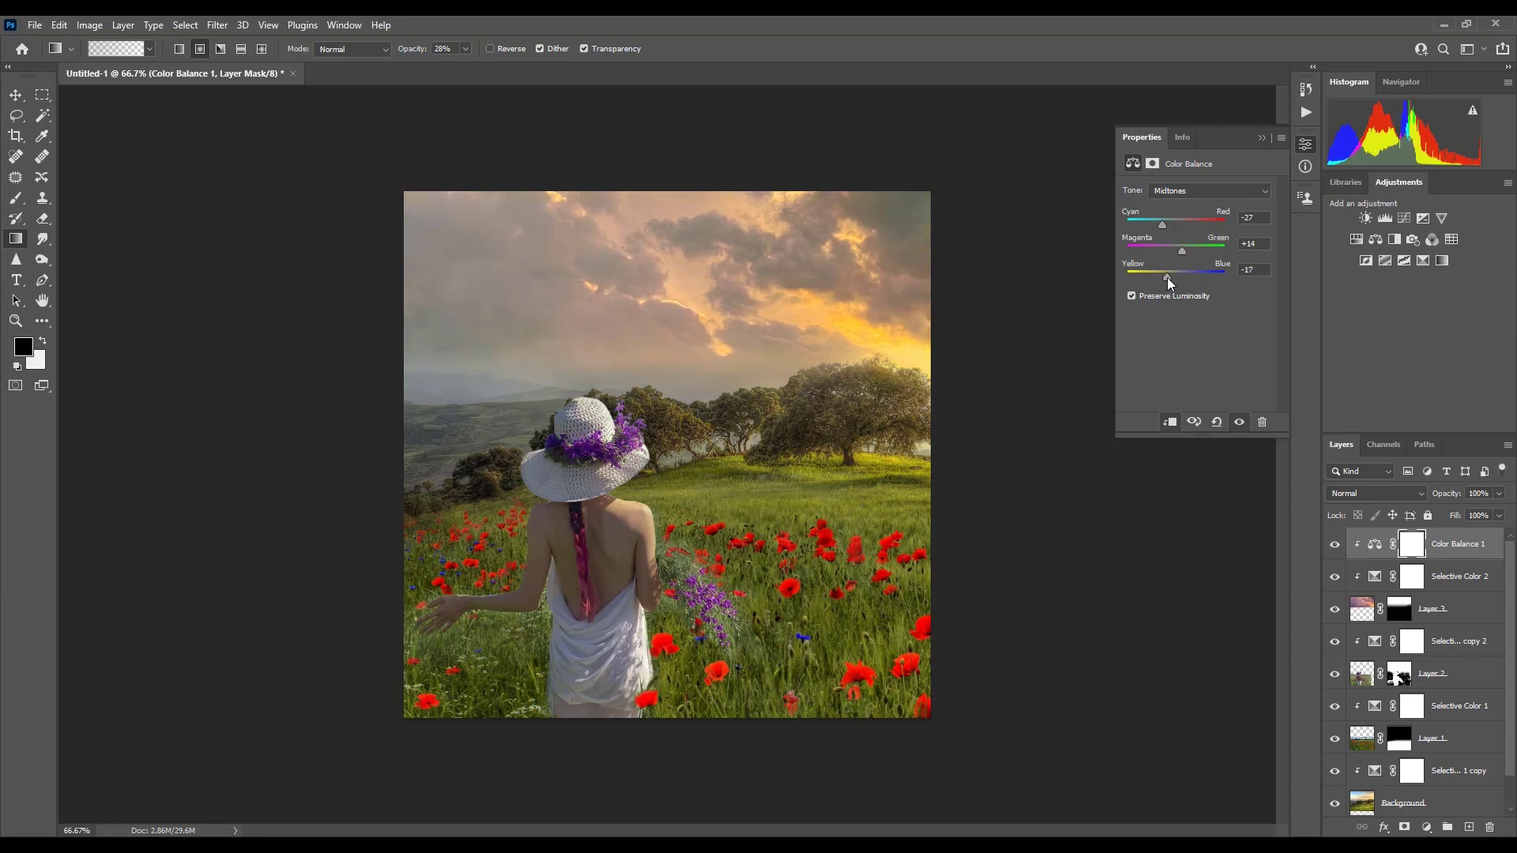
pyautogui.click(1257, 140)
# - Duplicate the field photo, apply a light Gaussian Blur, and reapply it to the sky layer
pyautogui.hotkey('ctrl', 'j')
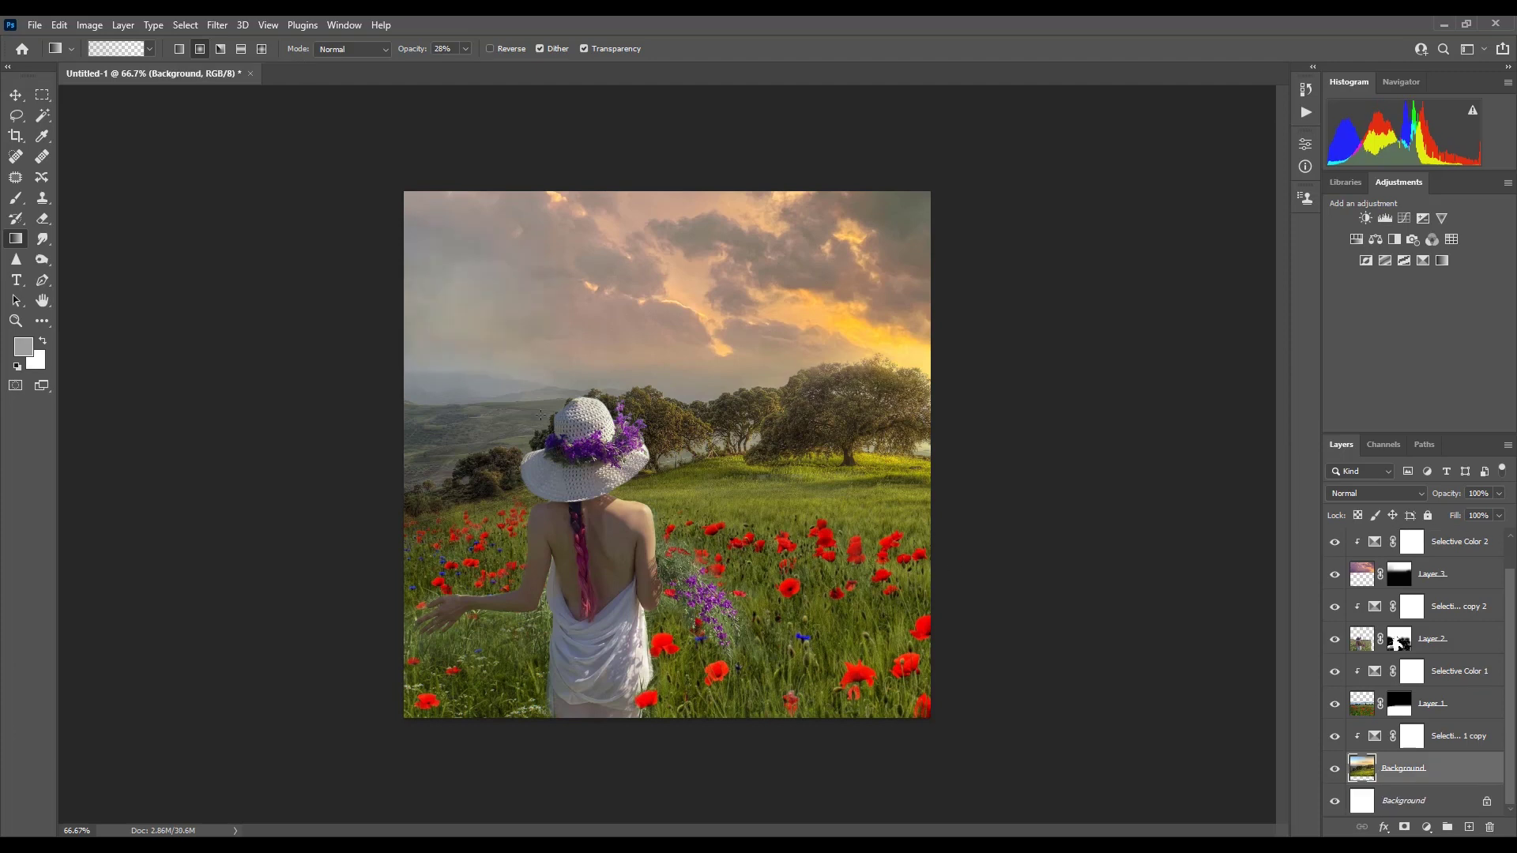
pyautogui.click(218, 26)
pyautogui.moveTo(227, 227)
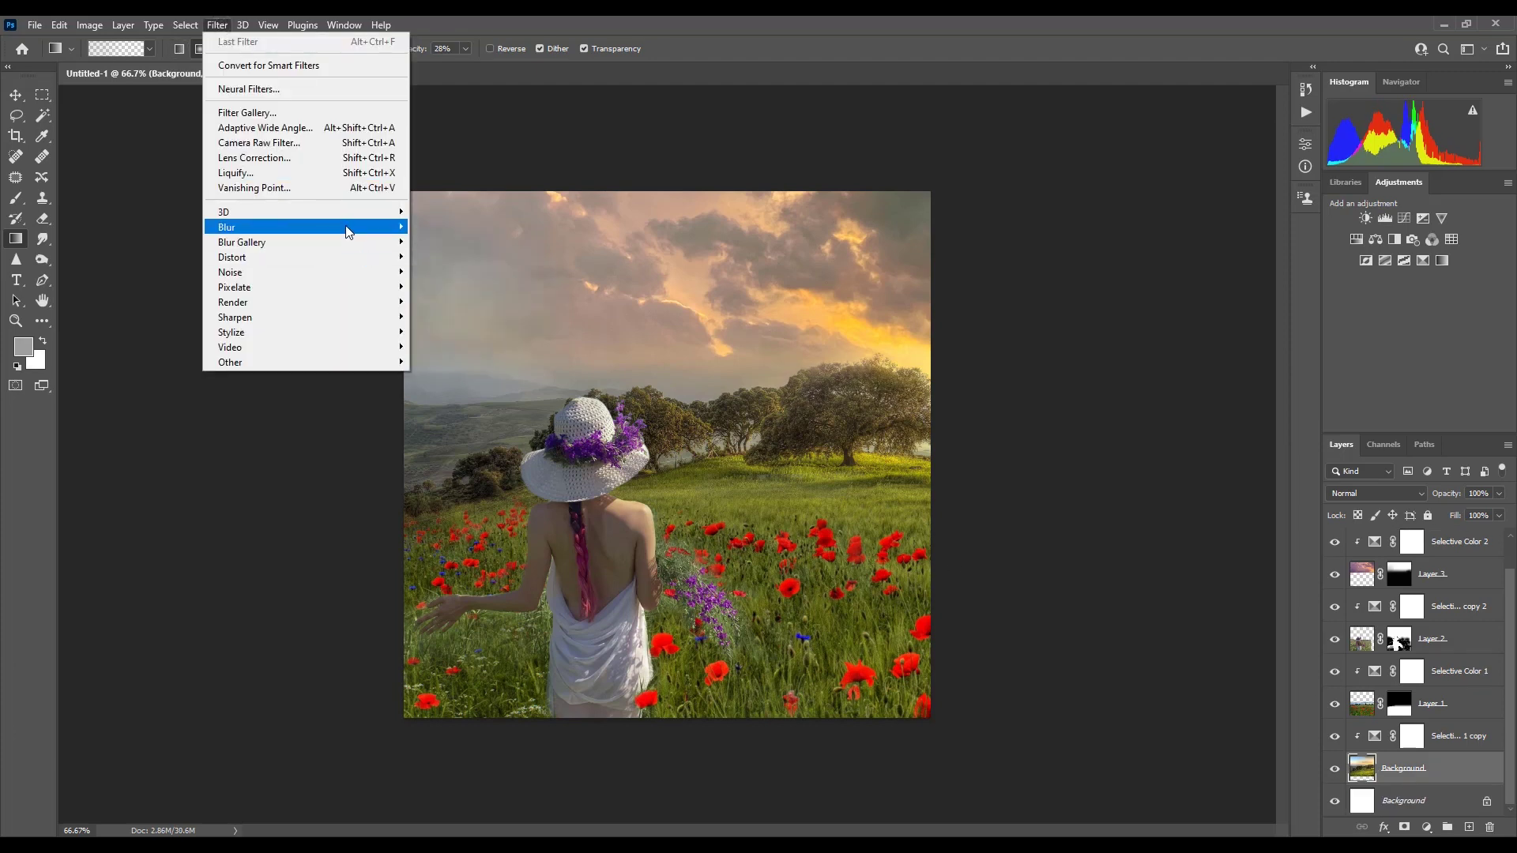
pyautogui.click(457, 288)
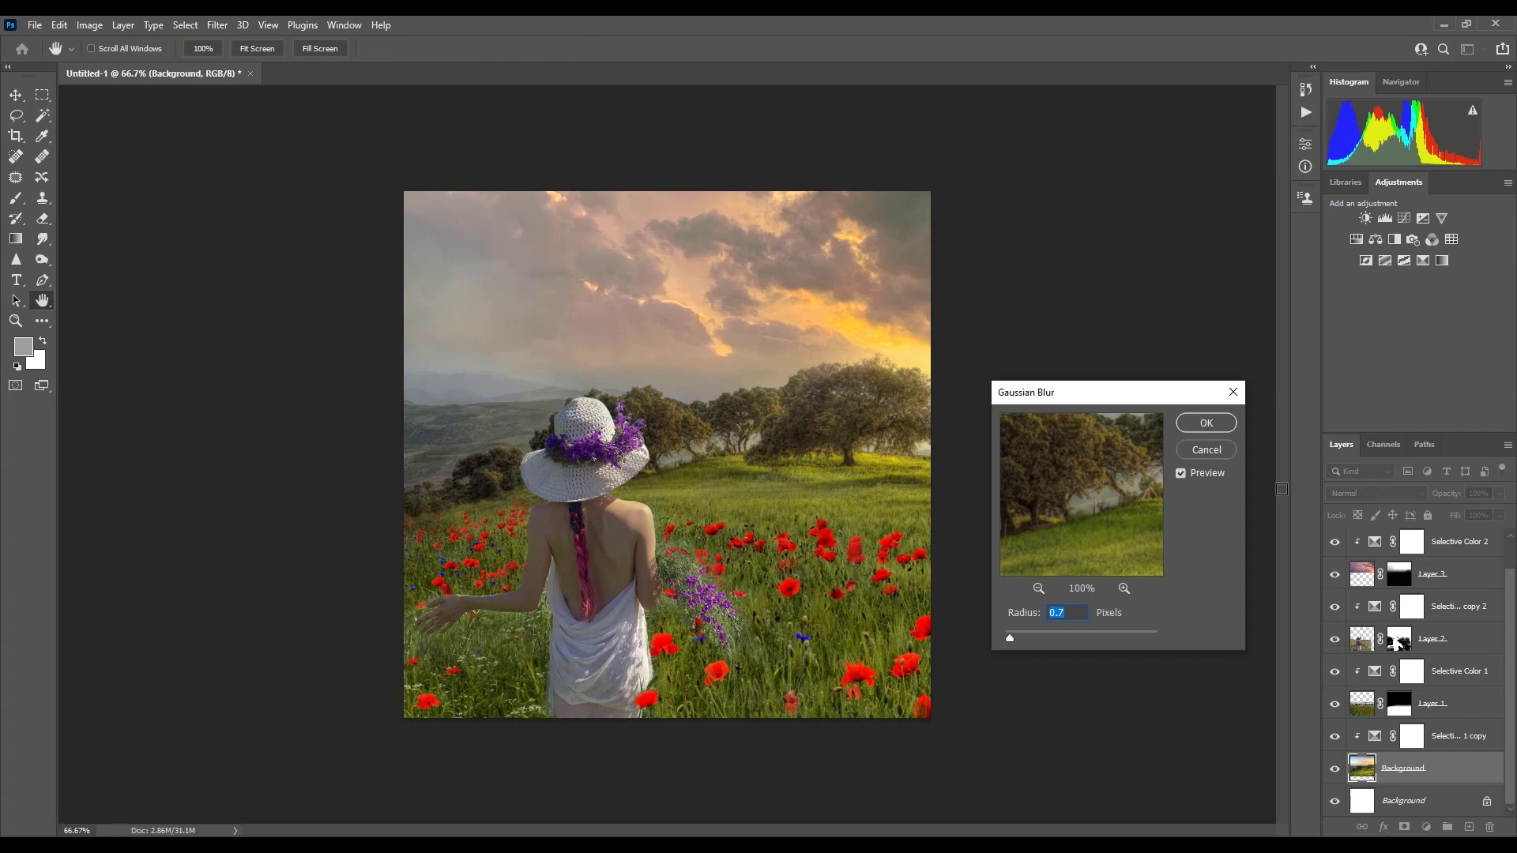
pyautogui.write('0.')
pyautogui.press('Return')
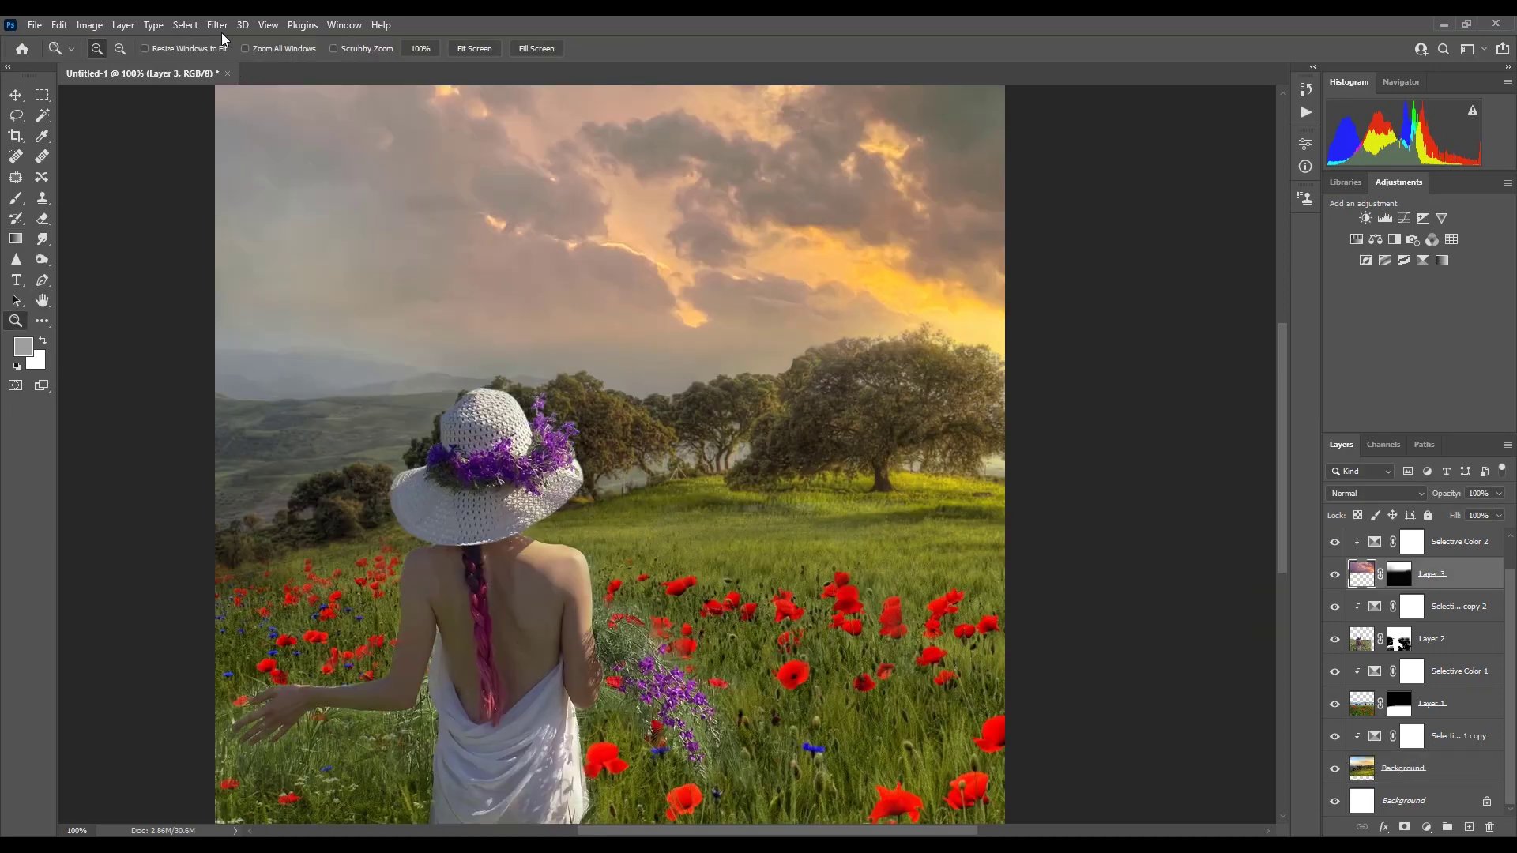
pyautogui.click(218, 25)
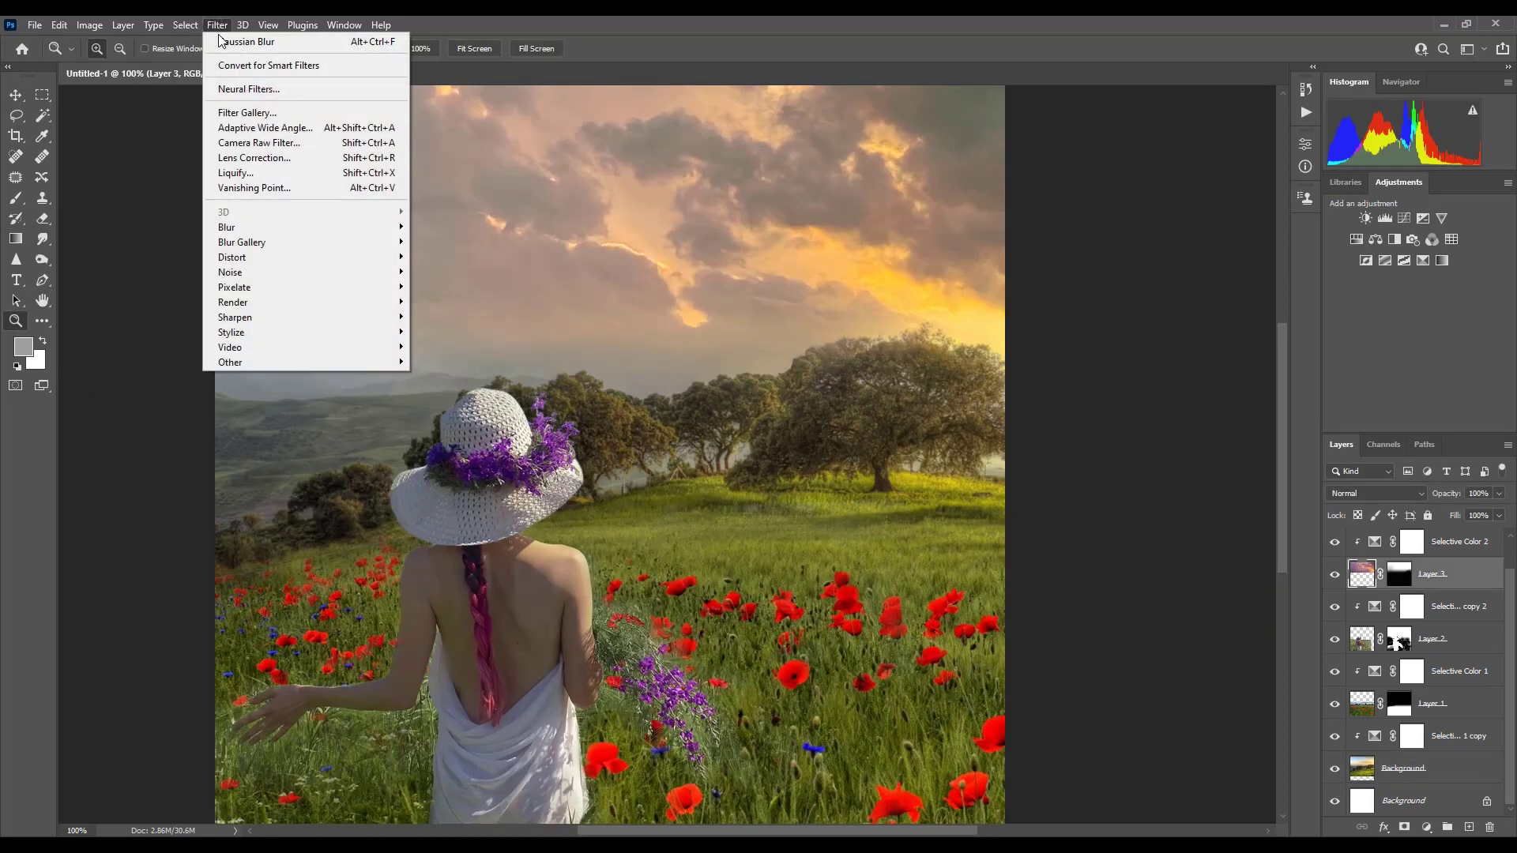
pyautogui.click(231, 42)
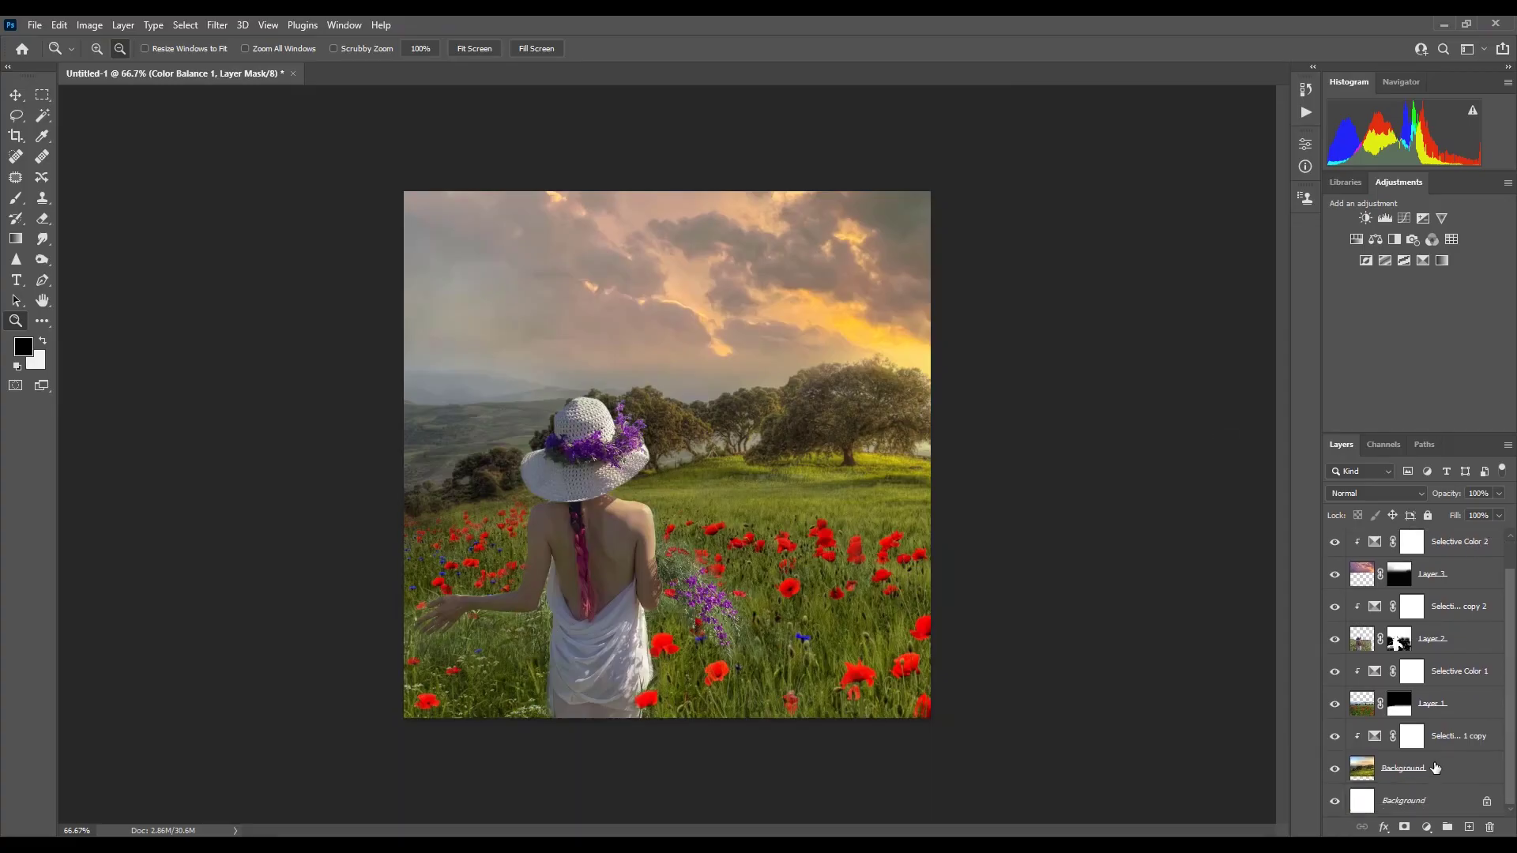
# - Gather all composite layers into a new group named 'layers'
pyautogui.keyDown('shift'); pyautogui.click(1437, 806); pyautogui.keyUp('shift')
pyautogui.moveTo(1448, 771); pyautogui.dragTo(1448, 812)
pyautogui.doubleClick(1393, 537)
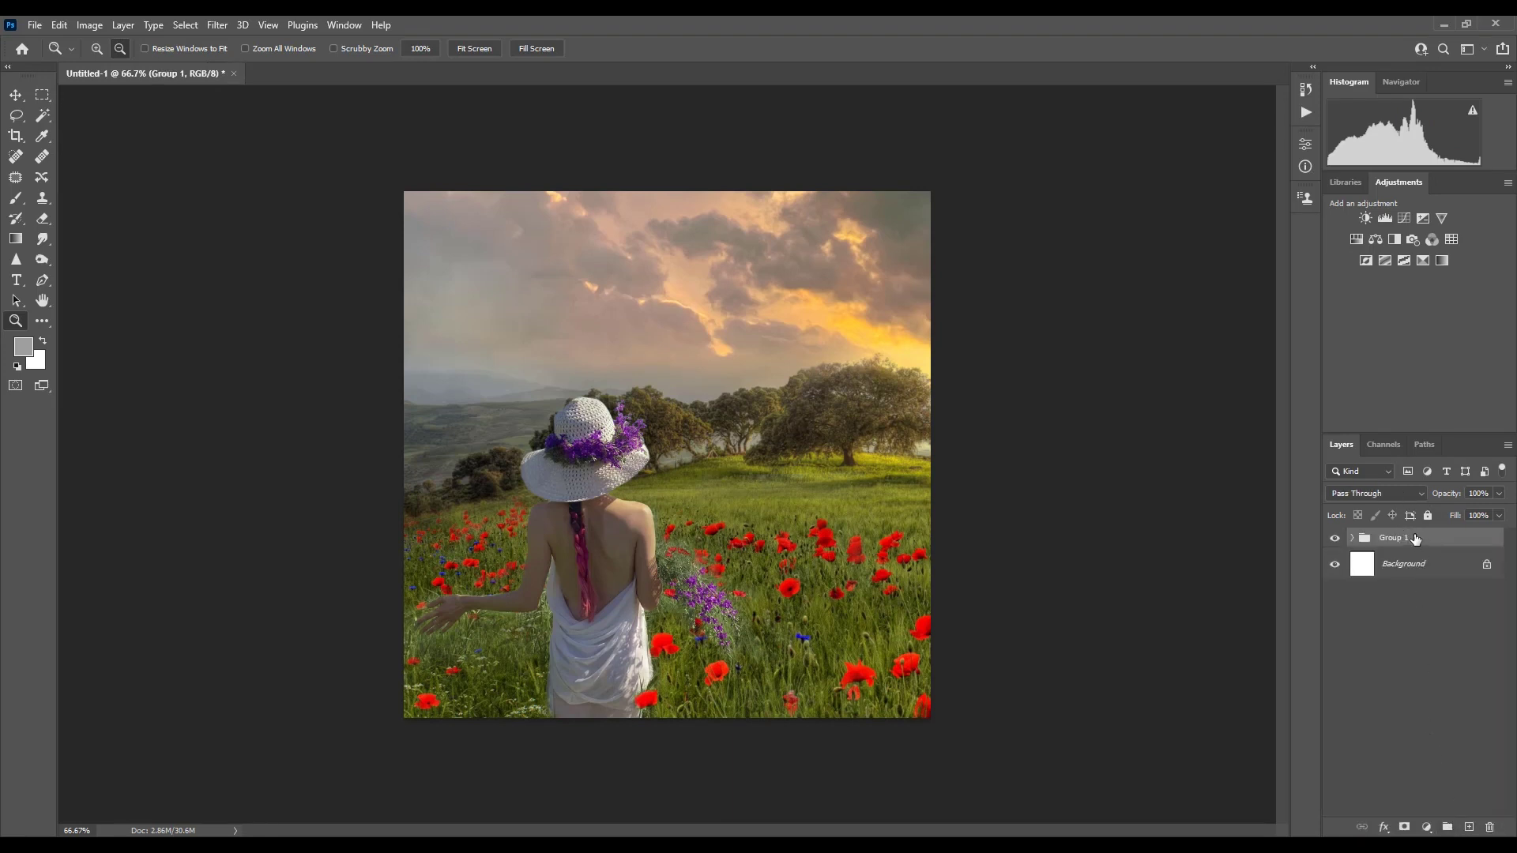
pyautogui.write('layers')
pyautogui.press('Return')
# - Create a second empty group above it named 'Final'
pyautogui.click(1447, 620)
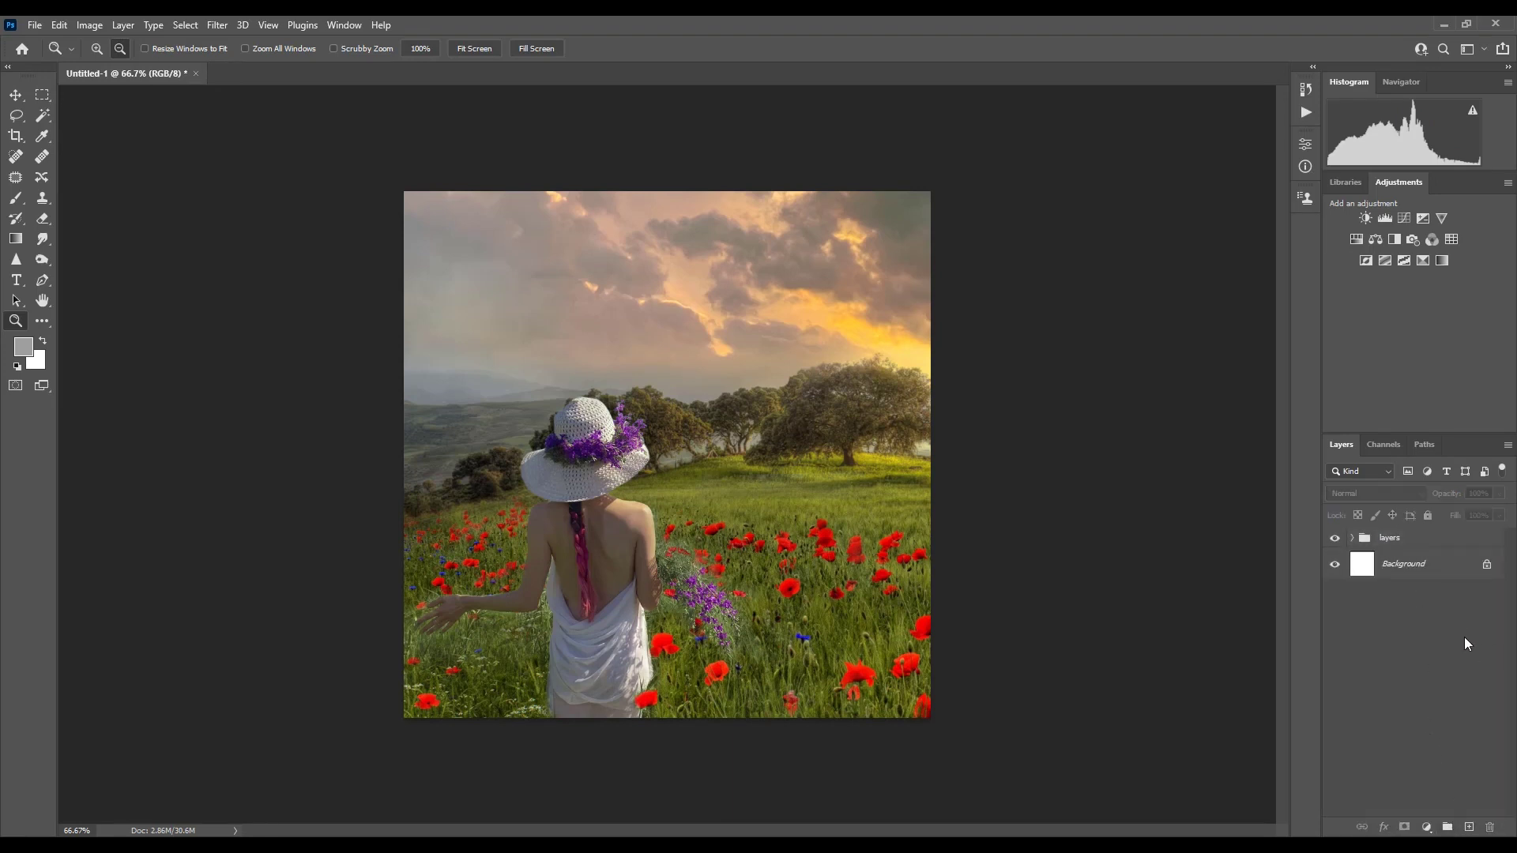
pyautogui.click(1447, 827)
pyautogui.doubleClick(1389, 538)
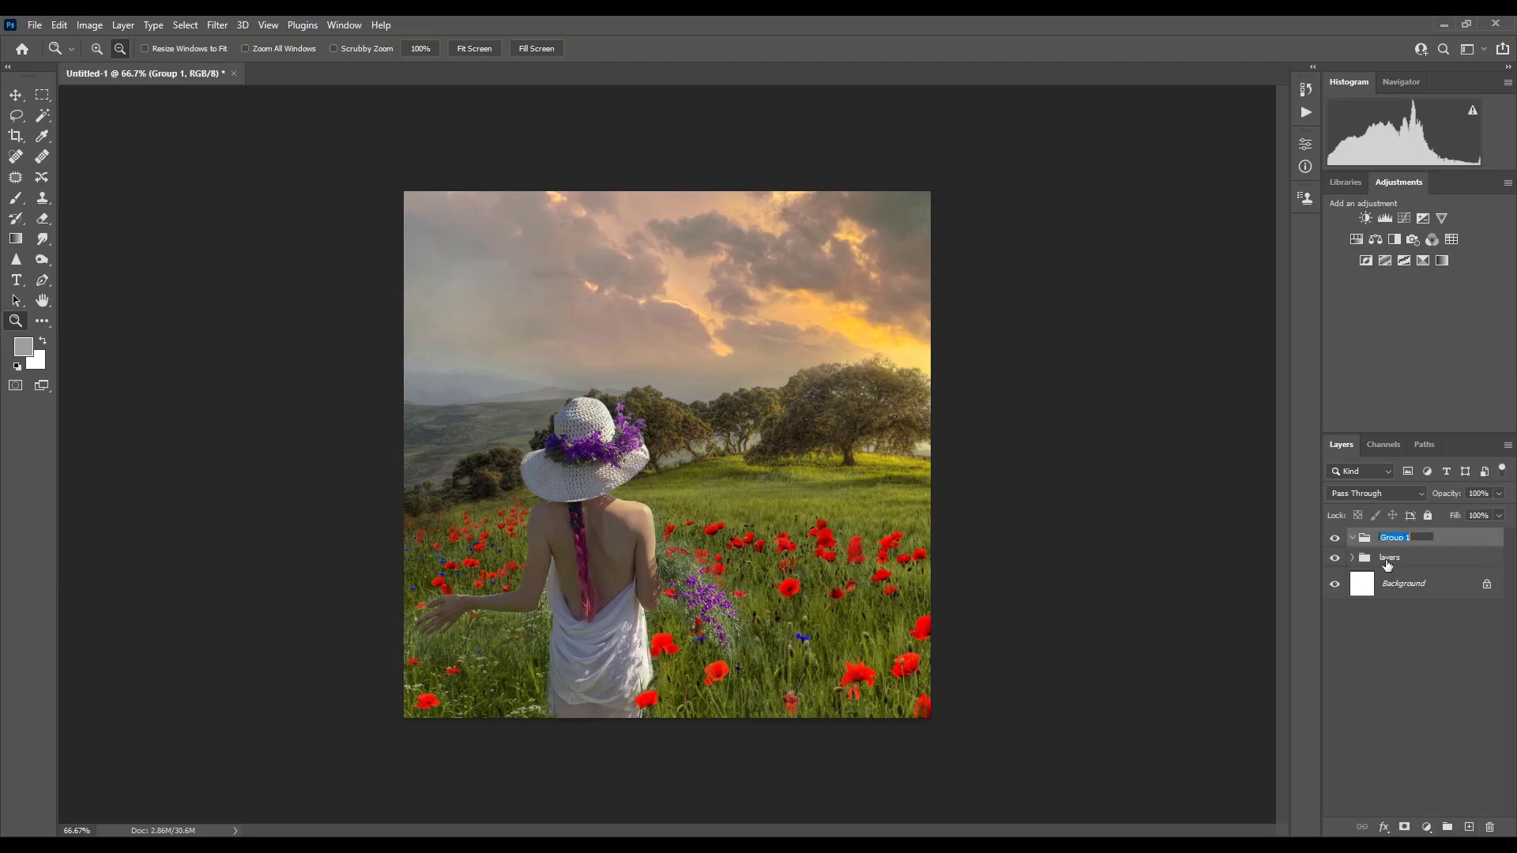
pyautogui.write('Final')
pyautogui.press('Return')
# - Marquee-select the whole canvas and Copy Merged
pyautogui.press('m')
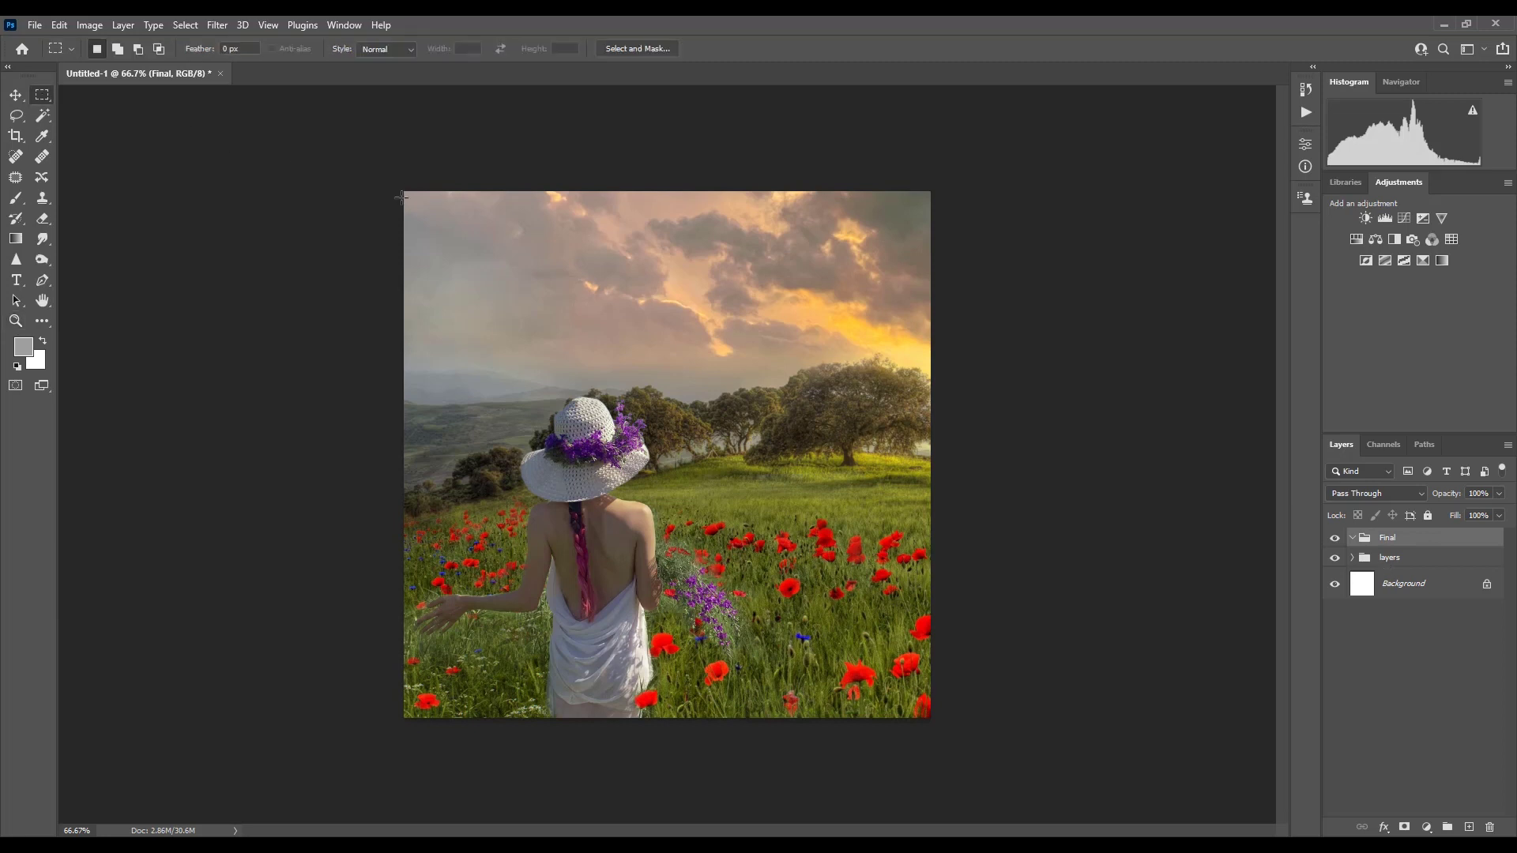
pyautogui.moveTo(403, 188); pyautogui.dragTo(1084, 762)
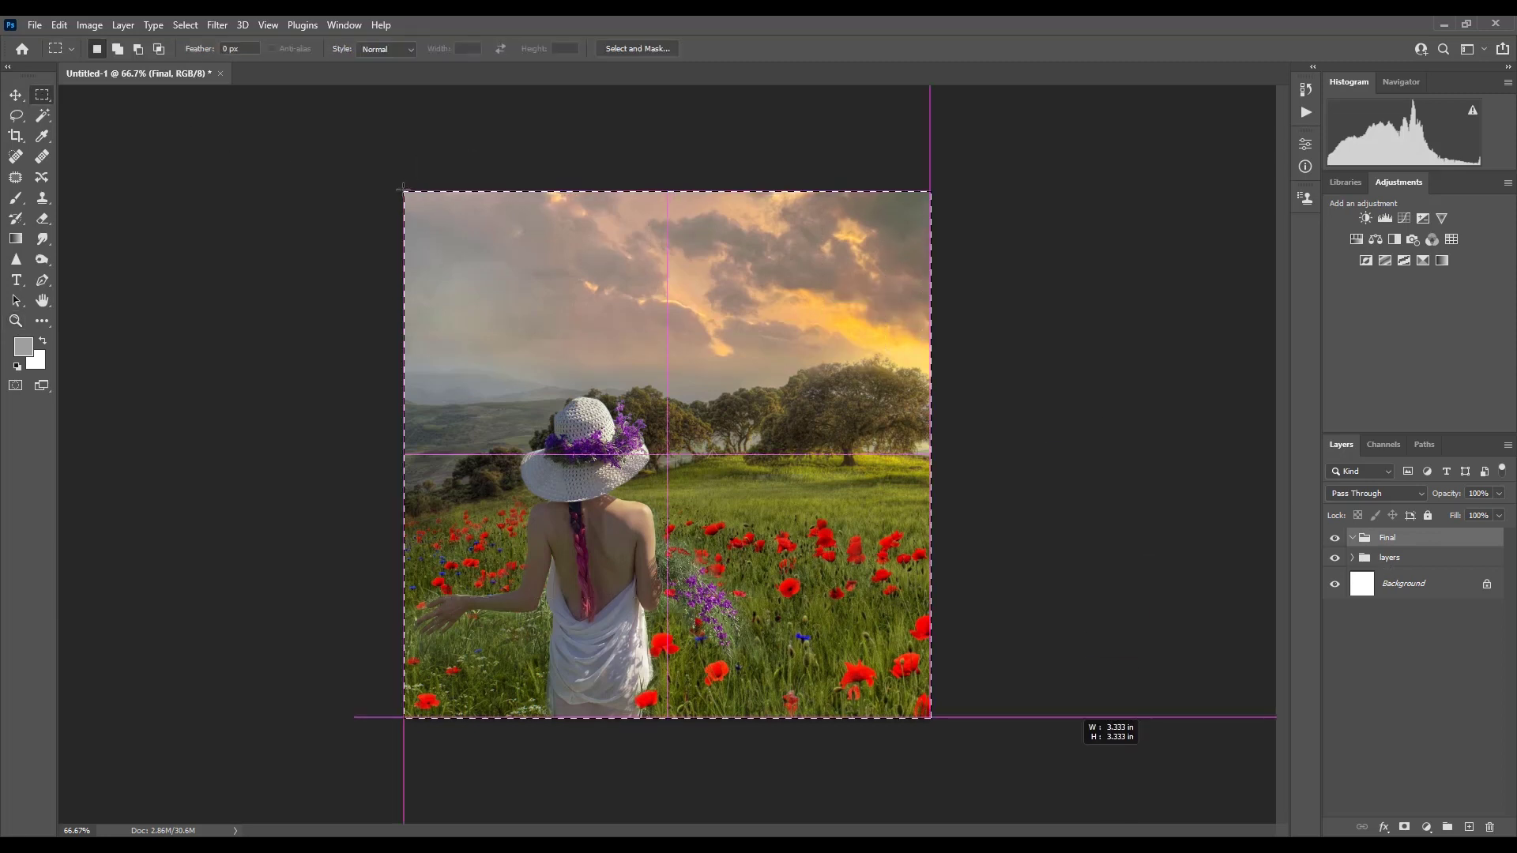
pyautogui.click(60, 25)
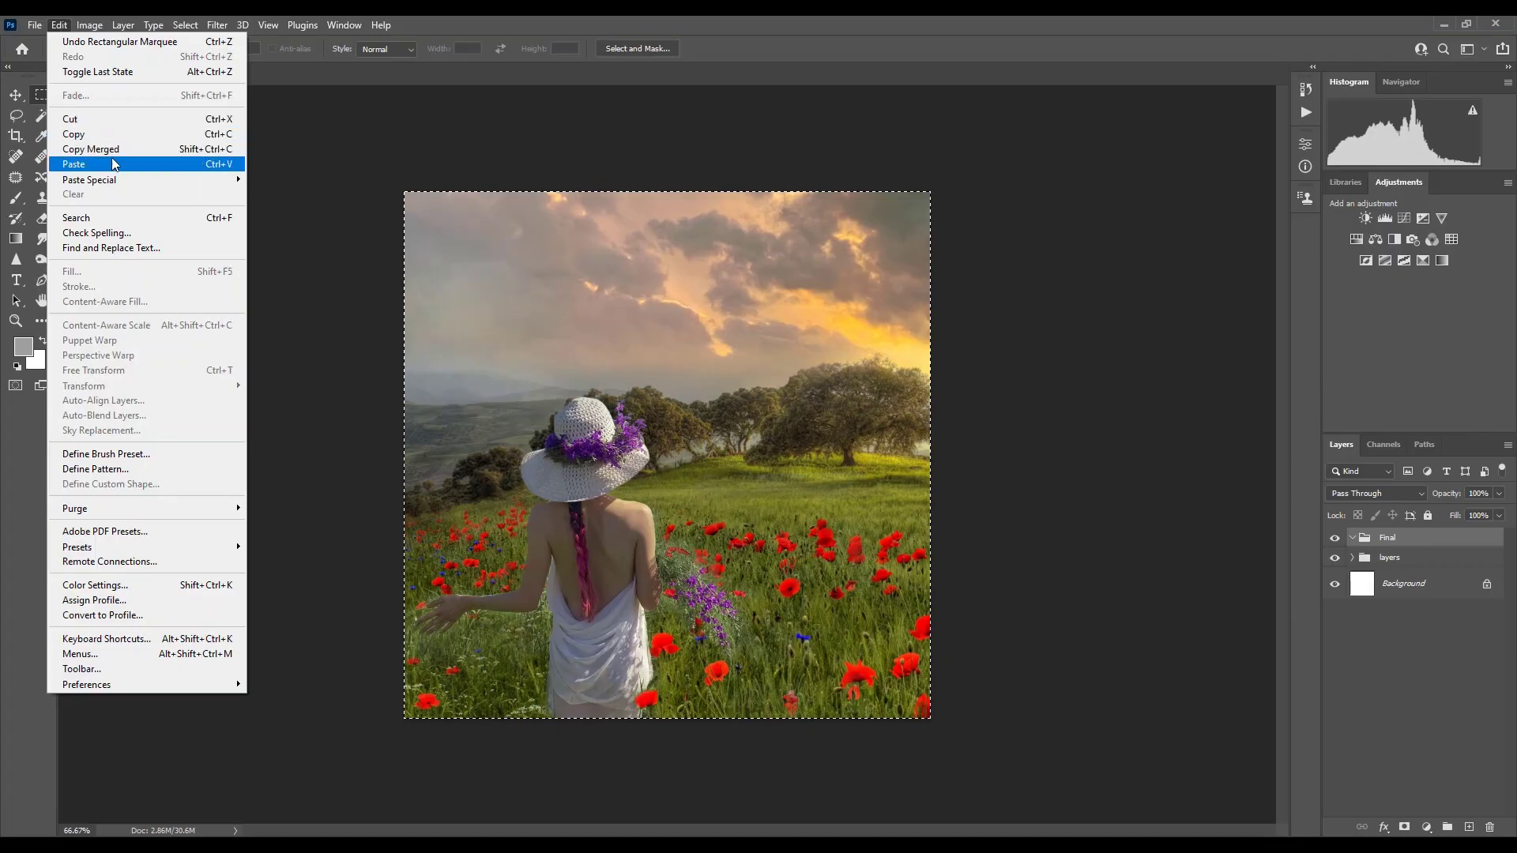
pyautogui.click(162, 150)
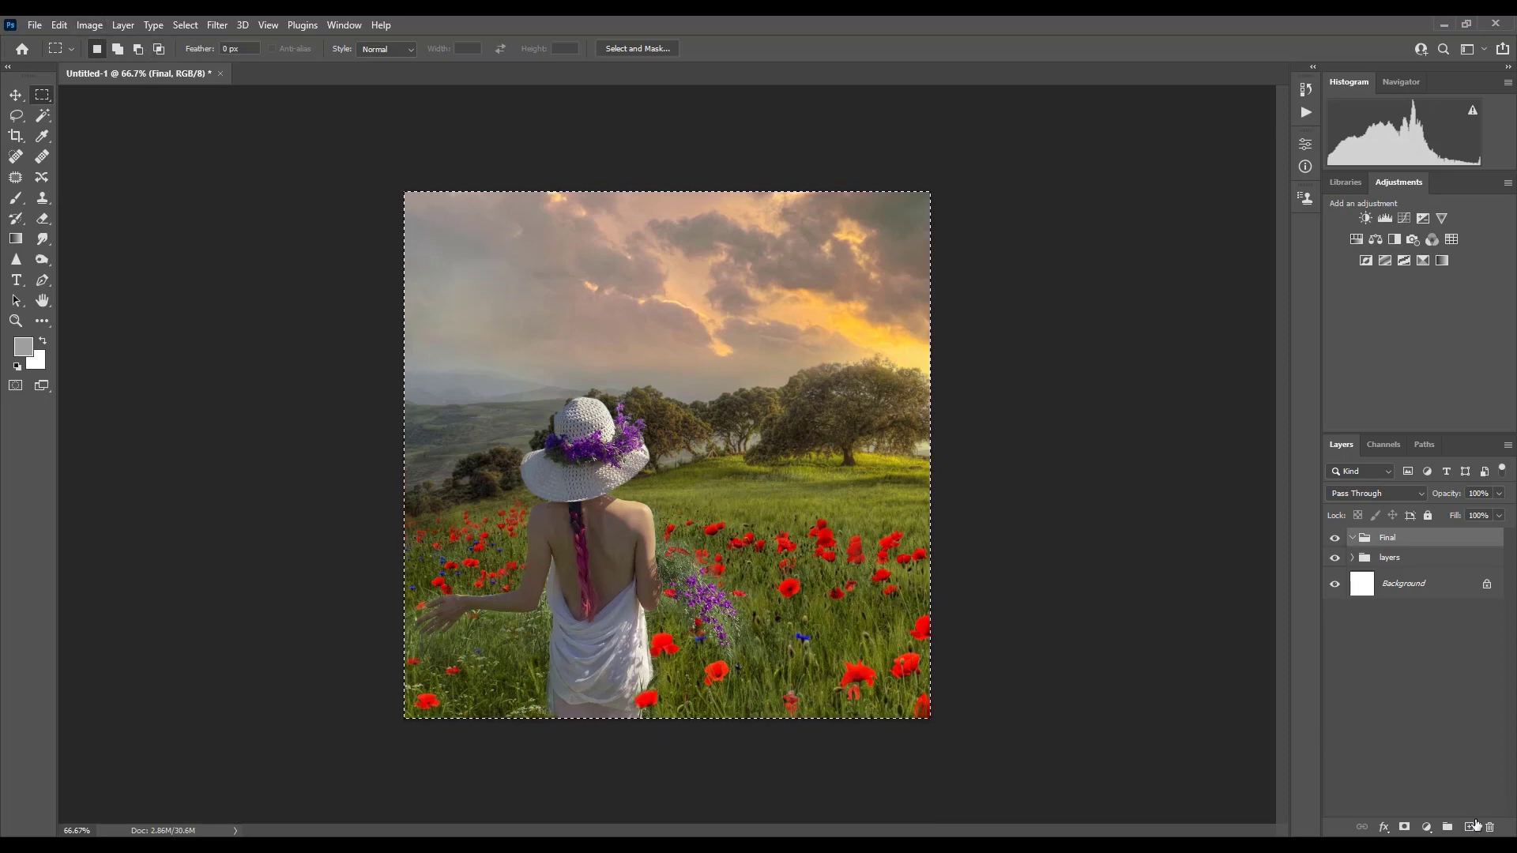
# - Paste the merged snapshot onto a new Final layer as 'original' and duplicate it
pyautogui.click(1471, 827)
pyautogui.click(88, 26)
pyautogui.click(110, 167)
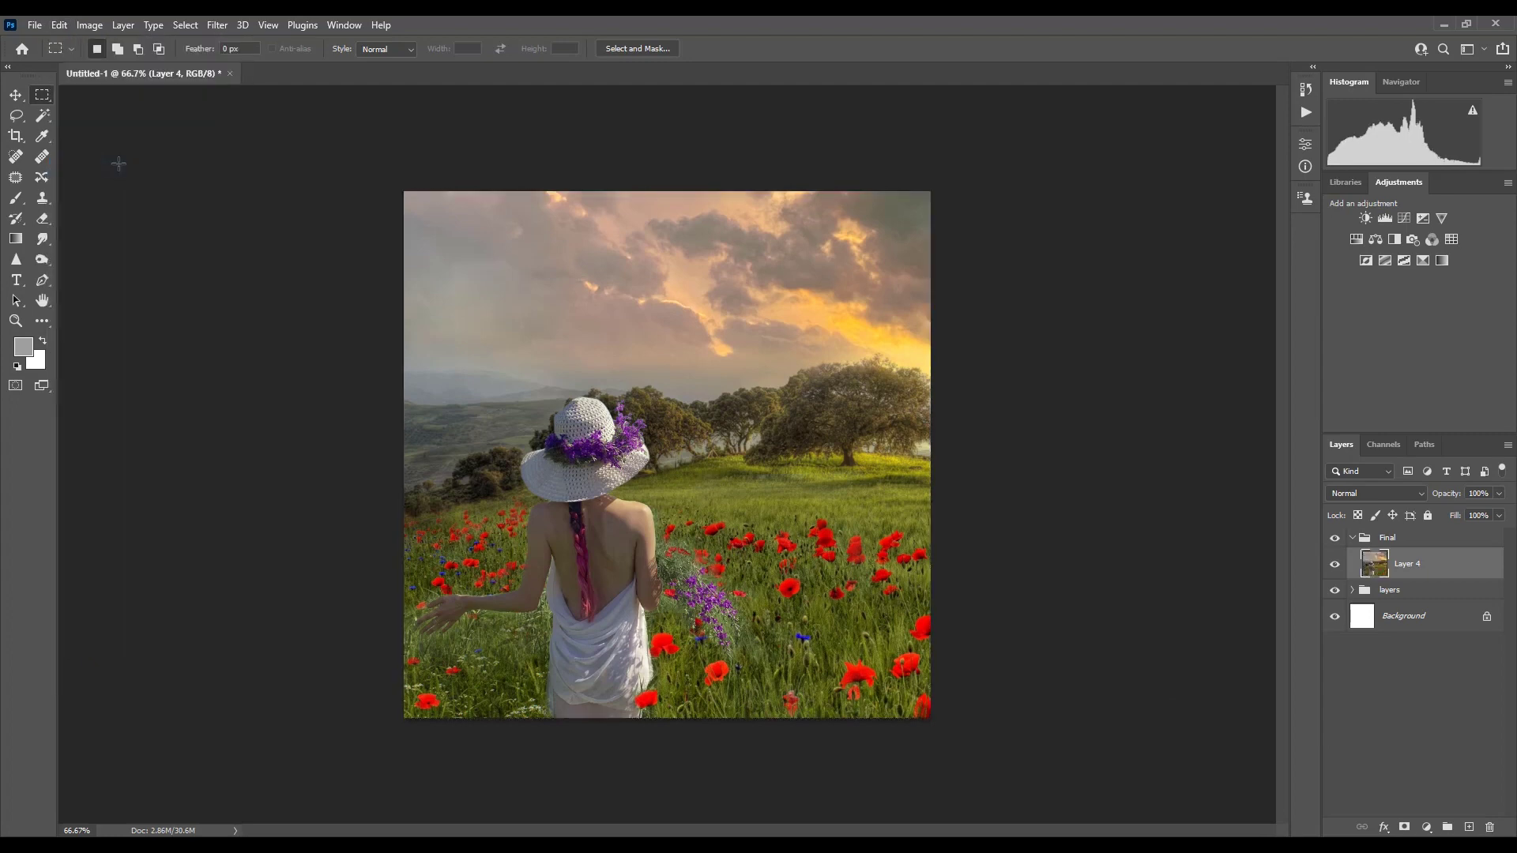
pyautogui.hotkey('ctrl', 'j')
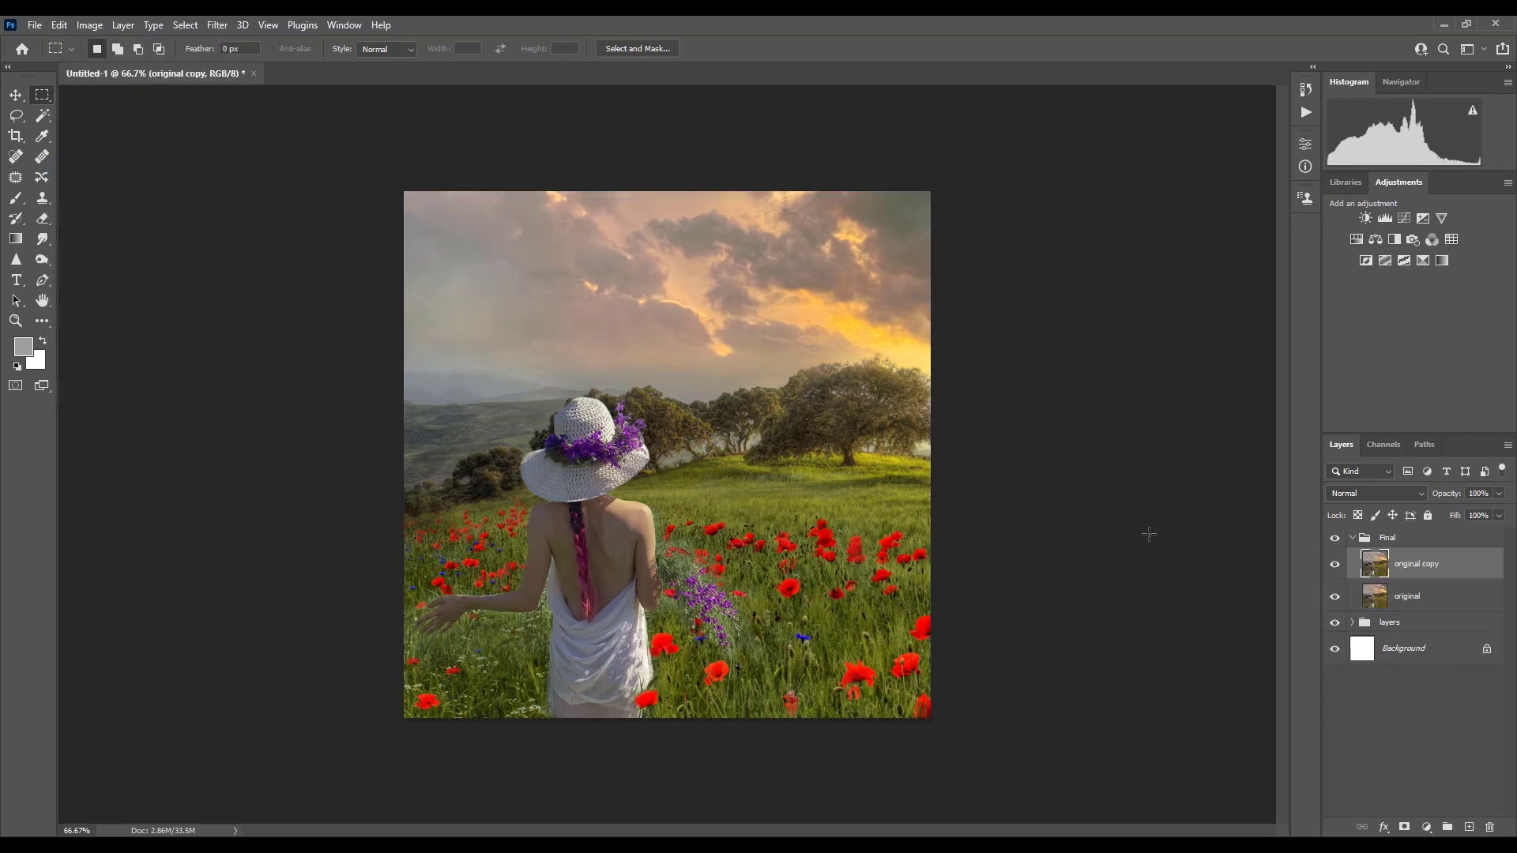
# - At 100% zoom, patch several small spots on the woman's back and arm, then deselect
pyautogui.hotkey('ctrl', '1')
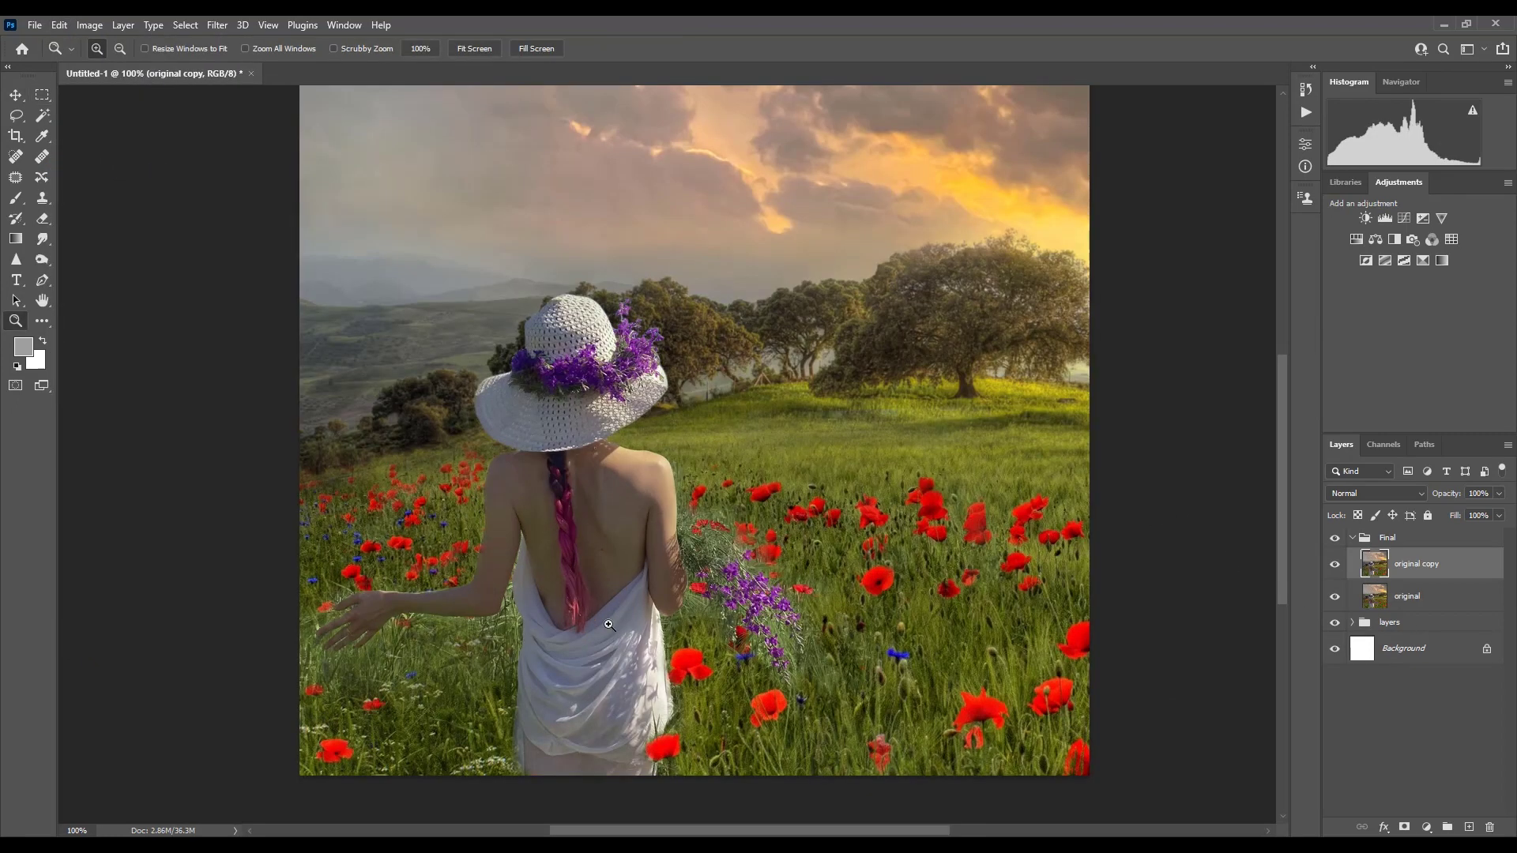
pyautogui.click(15, 176)
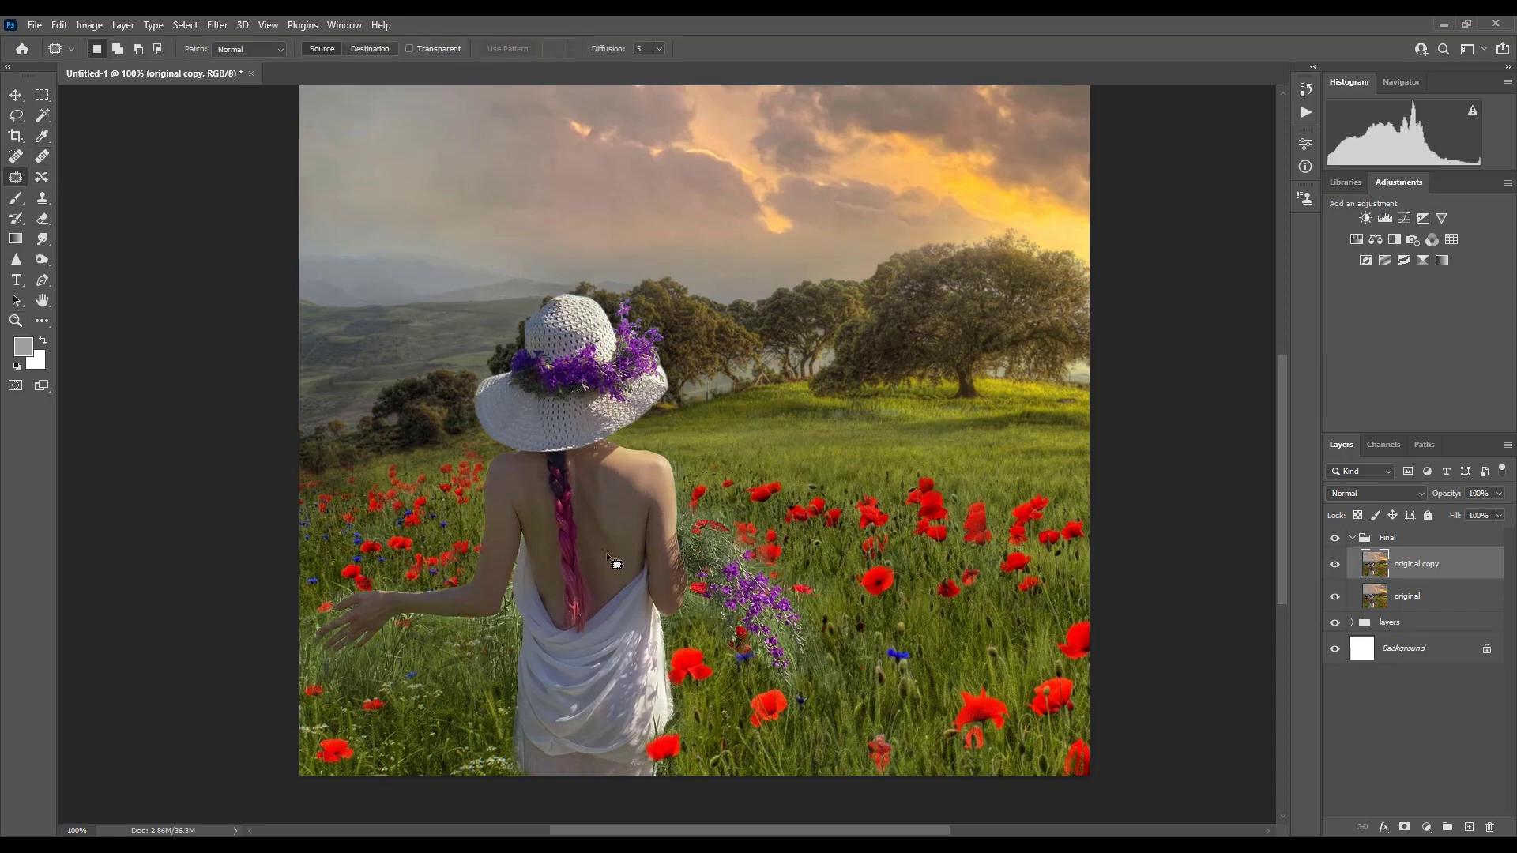
pyautogui.moveTo(630, 551)
pyautogui.mouseDown()
pyautogui.moveTo(620, 563)
pyautogui.moveTo(537, 501)
pyautogui.moveTo(539, 474)
pyautogui.mouseUp()
pyautogui.click(539, 498)
pyautogui.moveTo(489, 542)
pyautogui.mouseDown()
pyautogui.moveTo(511, 557)
pyautogui.moveTo(505, 581)
pyautogui.mouseUp()
pyautogui.click(535, 503)
pyautogui.moveTo(538, 500); pyautogui.dragTo(539, 512)
pyautogui.click(518, 463)
pyautogui.moveTo(514, 457); pyautogui.dragTo(510, 471)
pyautogui.click(628, 533)
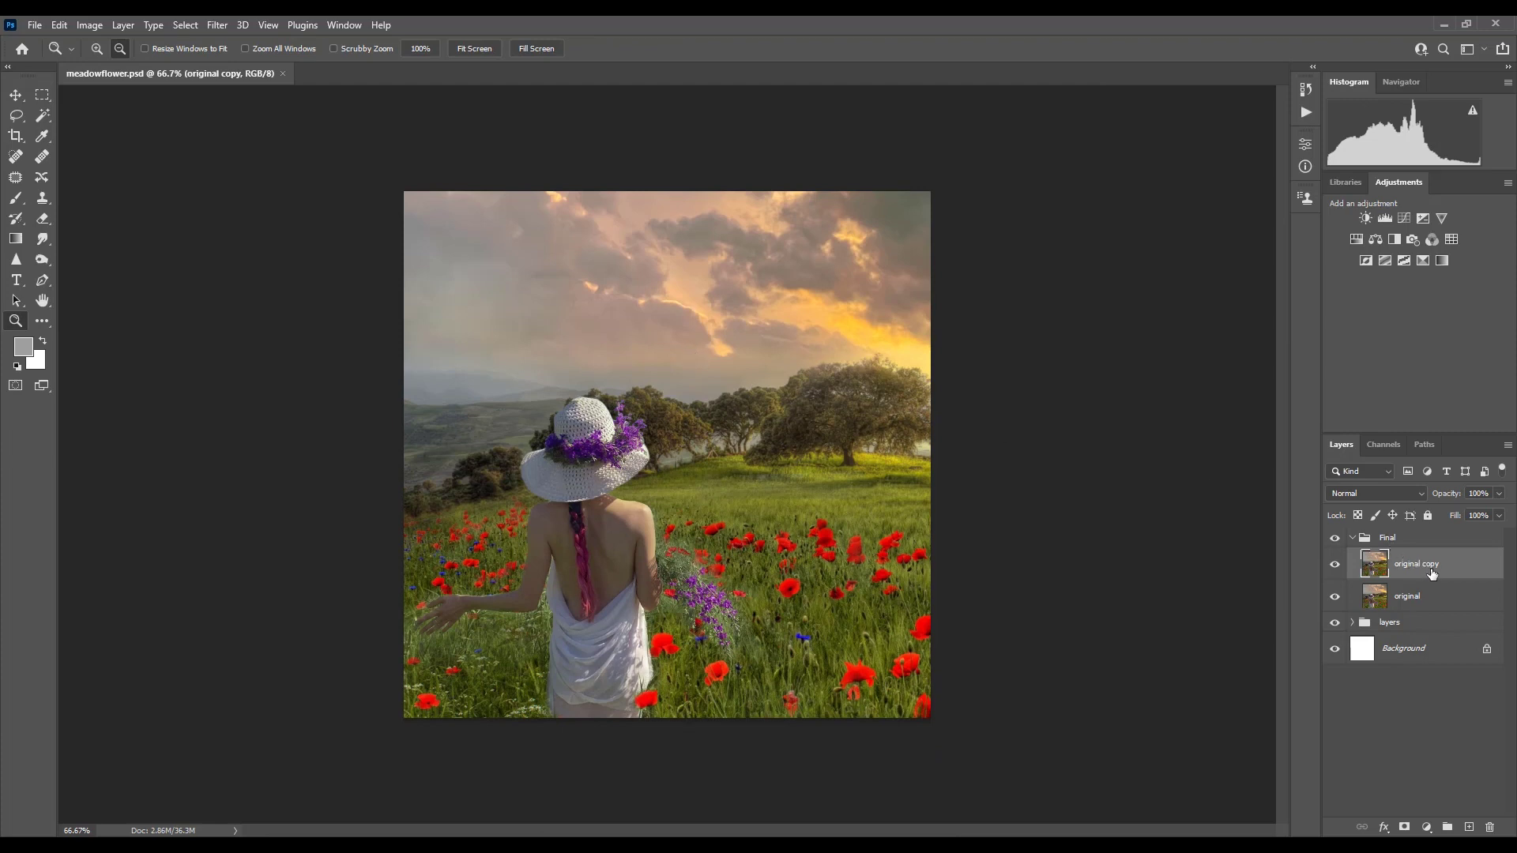
# - Add a Color Balance adjustment and warm its shadows toward red
pyautogui.click(1429, 826)
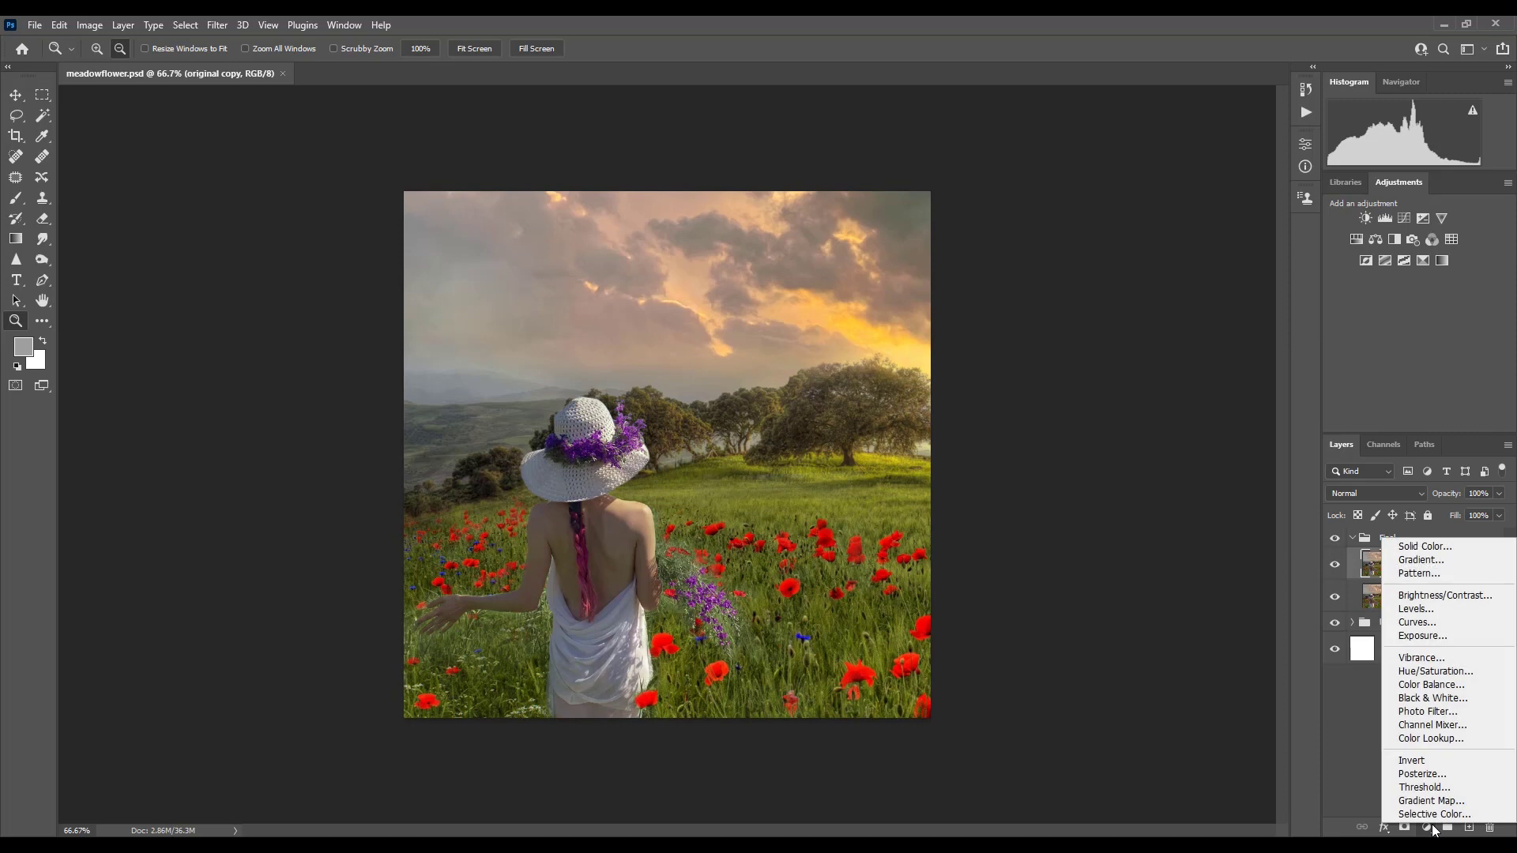
pyautogui.click(1444, 686)
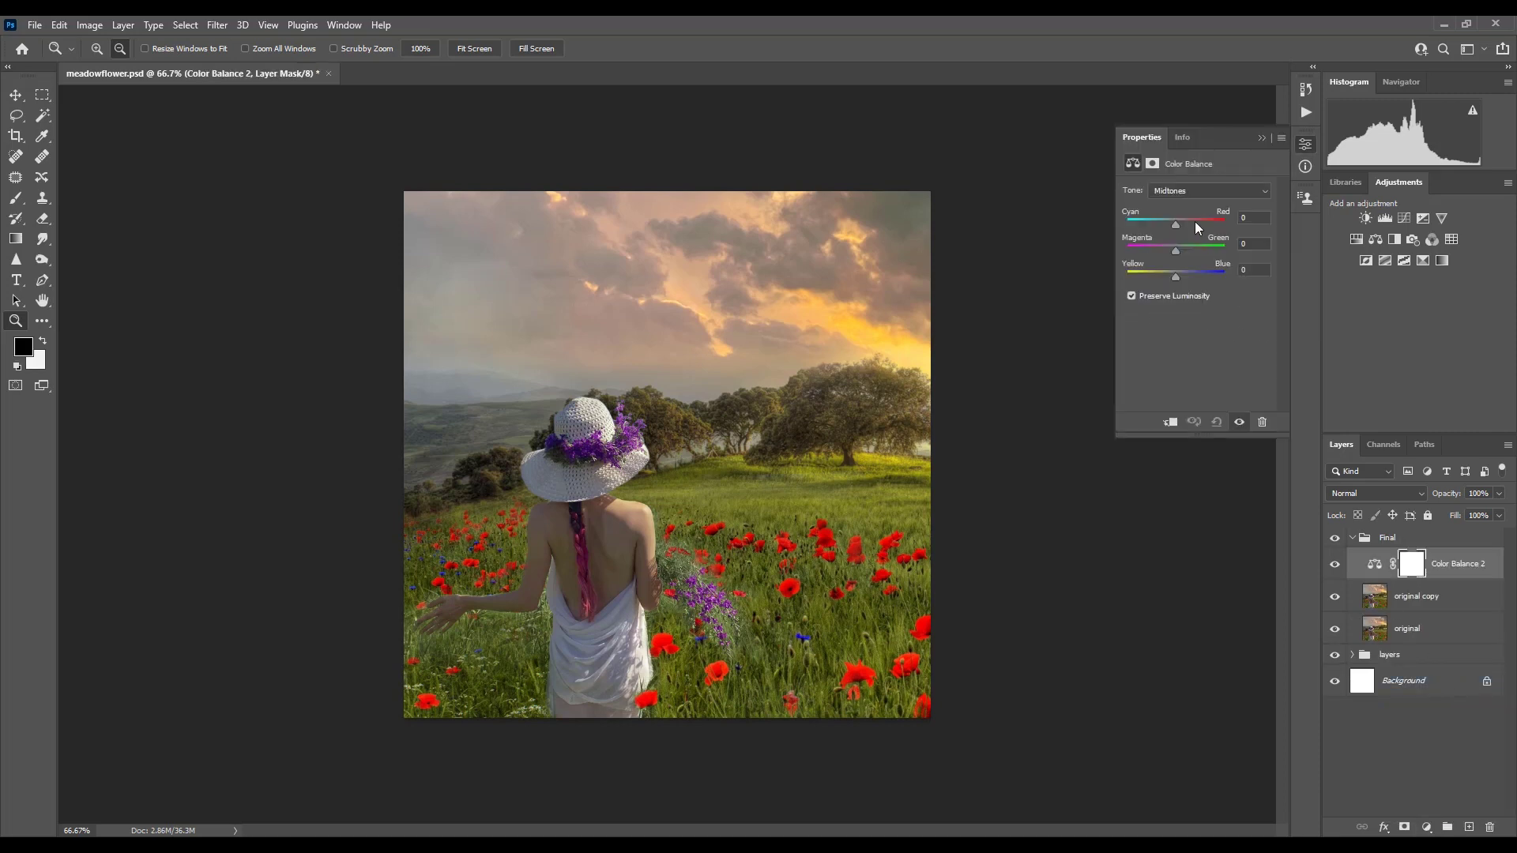
pyautogui.click(1176, 193)
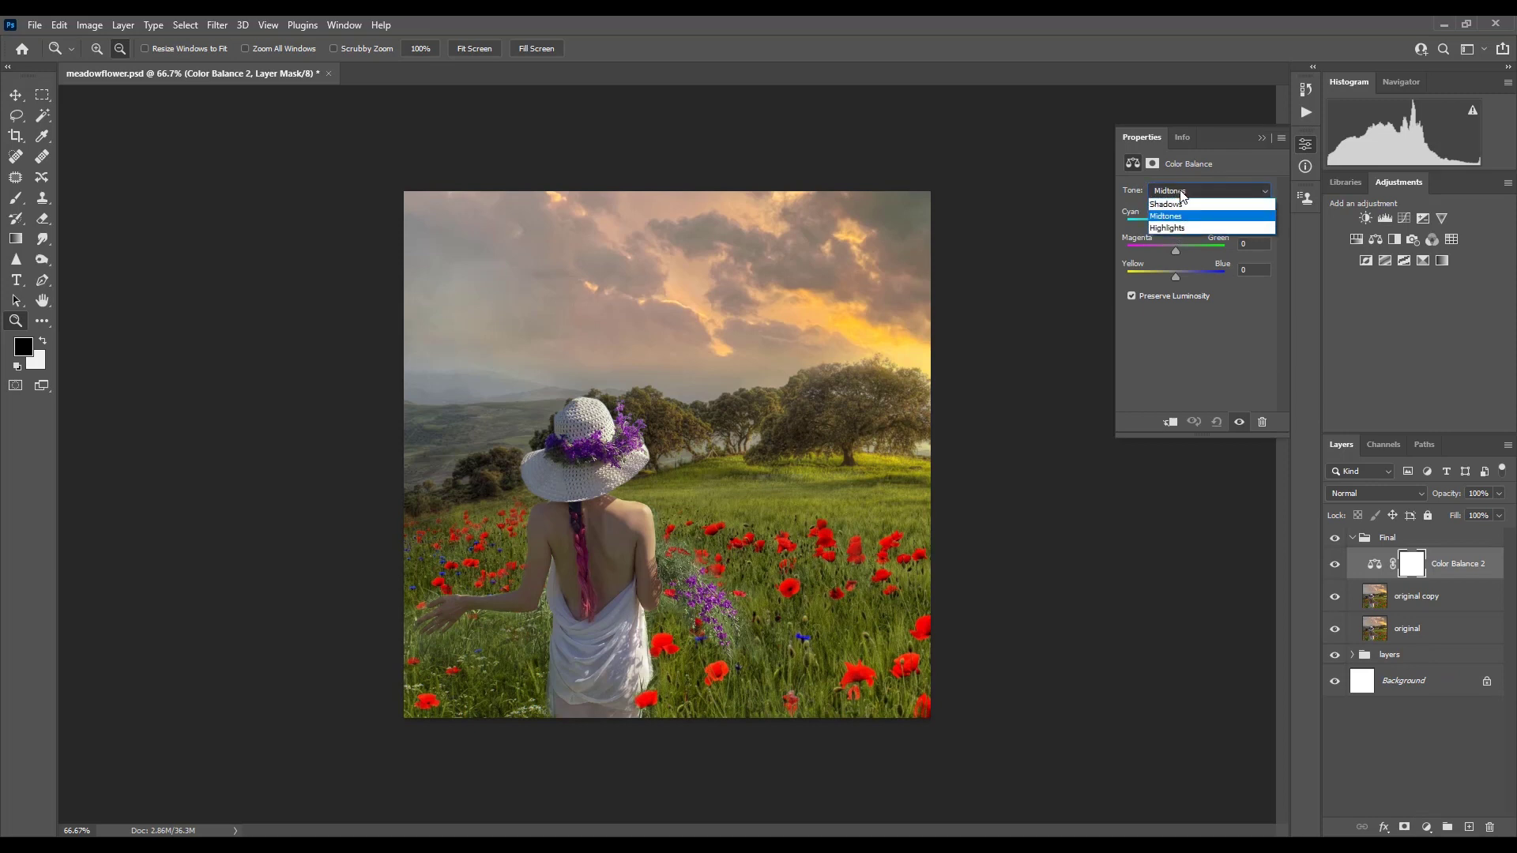
pyautogui.click(1175, 205)
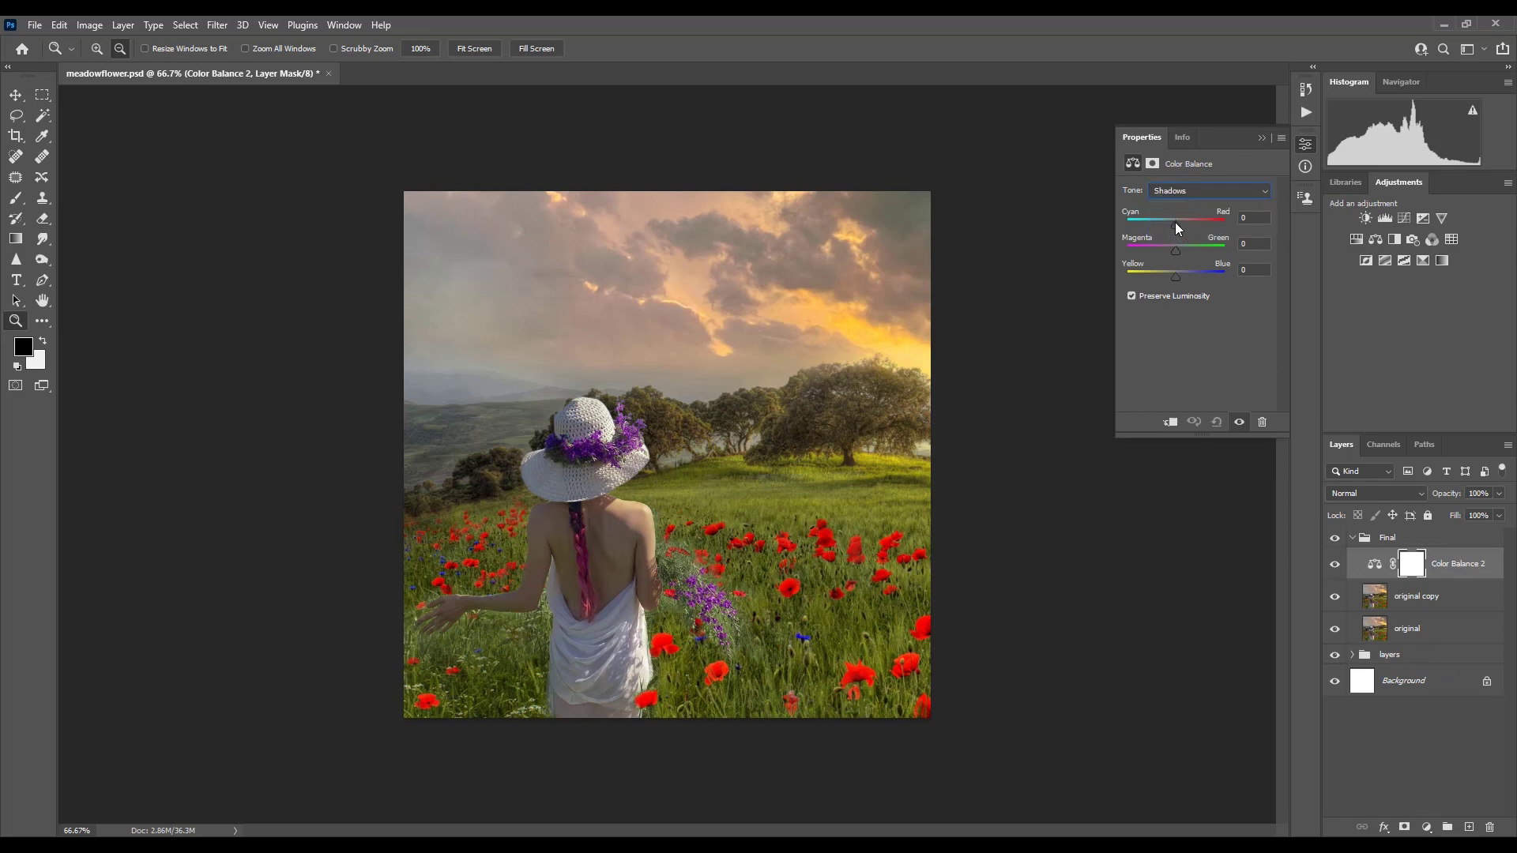
pyautogui.moveTo(1167, 221); pyautogui.dragTo(1185, 226)
# - Shift the Color Balance midtones slightly toward cyan and toward yellow
pyautogui.press('Down')
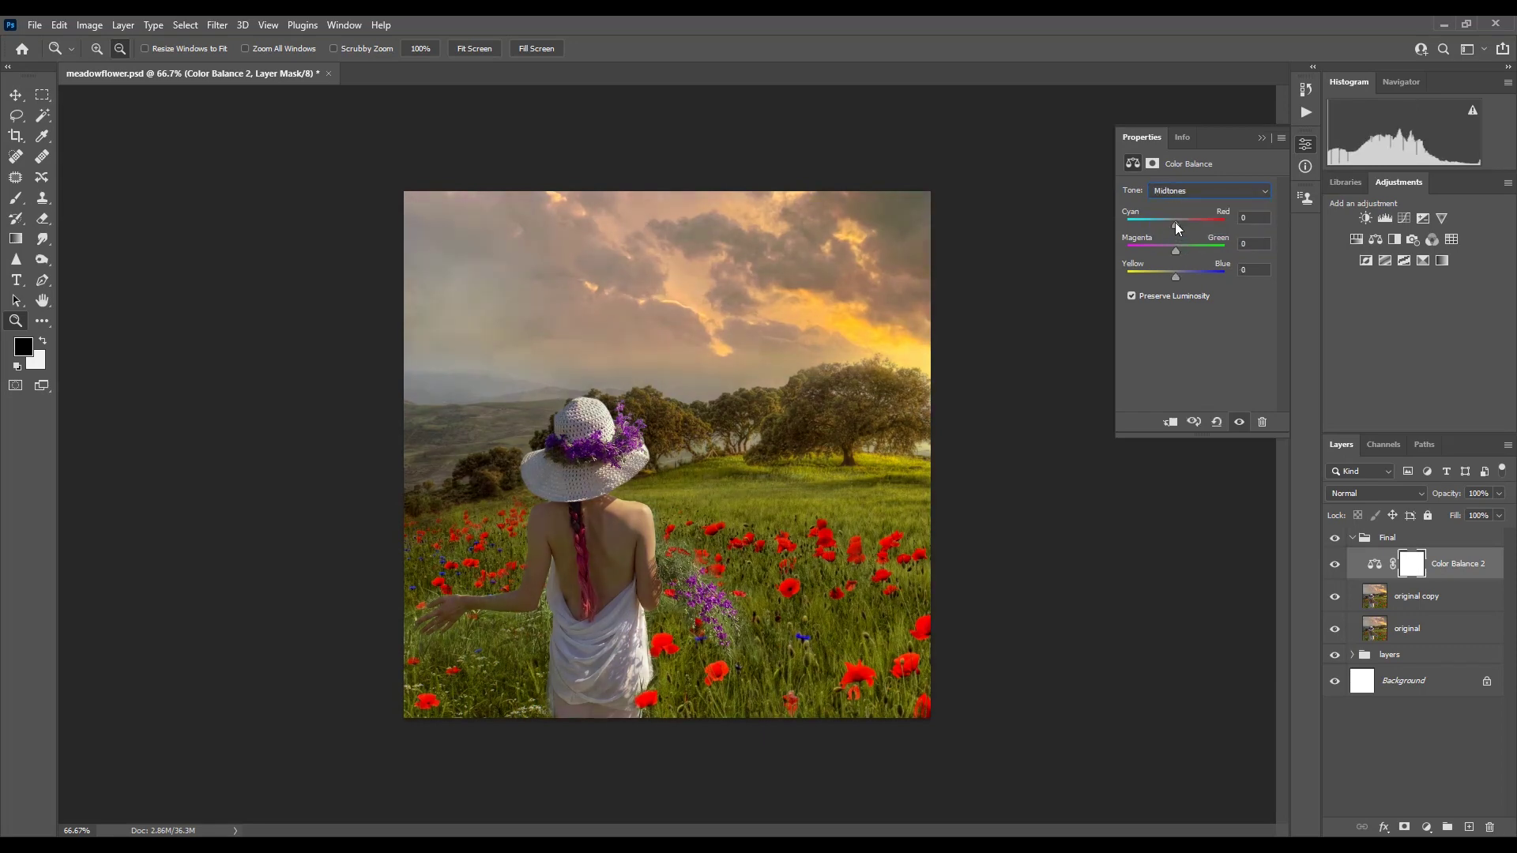
pyautogui.moveTo(1175, 222); pyautogui.dragTo(1169, 222)
pyautogui.moveTo(1175, 277); pyautogui.dragTo(1157, 276)
# - Push Color Balance highlights toward red and add magenta to the reds in Selective Color
pyautogui.press('Down')
pyautogui.moveTo(1175, 225); pyautogui.dragTo(1199, 226)
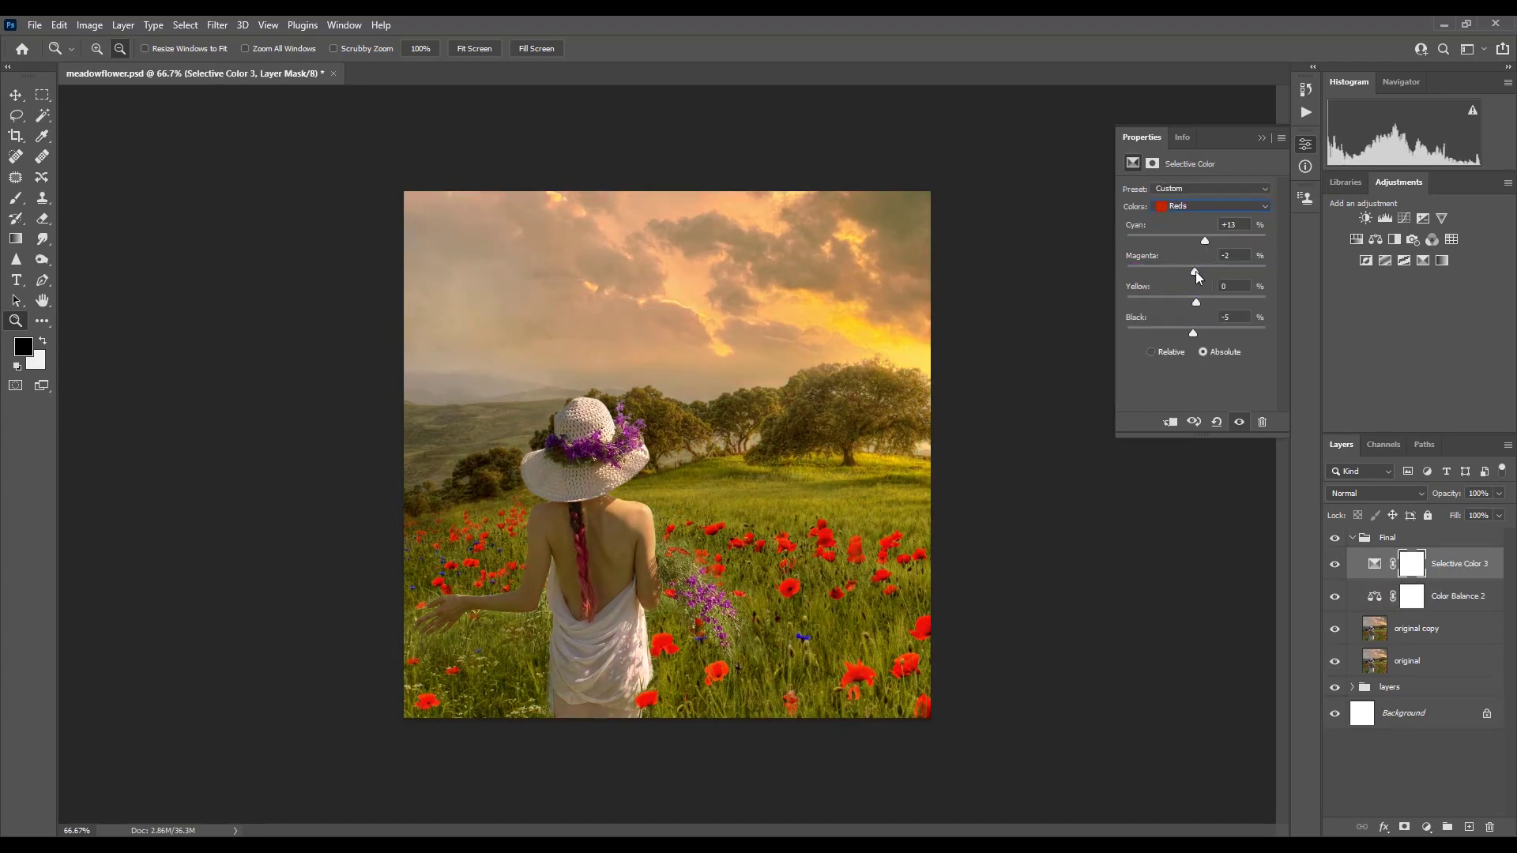
pyautogui.moveTo(1193, 272); pyautogui.dragTo(1201, 271)
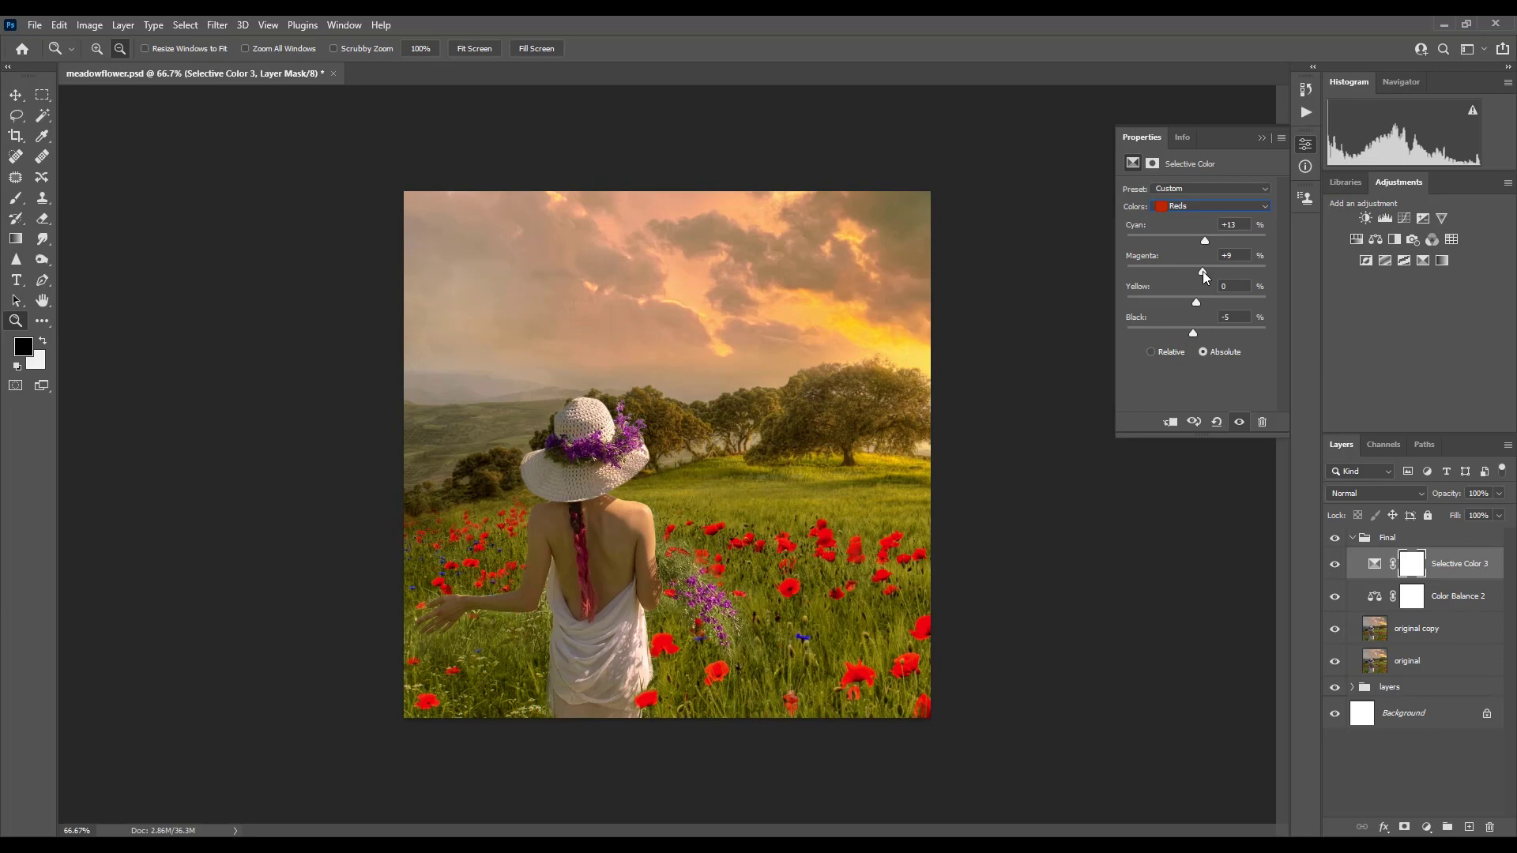
# - Add an empty Layer 4 on top and sample an olive green from the meadow
pyautogui.hotkey('ctrl', 'shift', 'alt', 'n')
pyautogui.press('i')
pyautogui.click(764, 580)
# - With a large soft brush, paint olive colour near the left edge and flowers
pyautogui.click(17, 196)
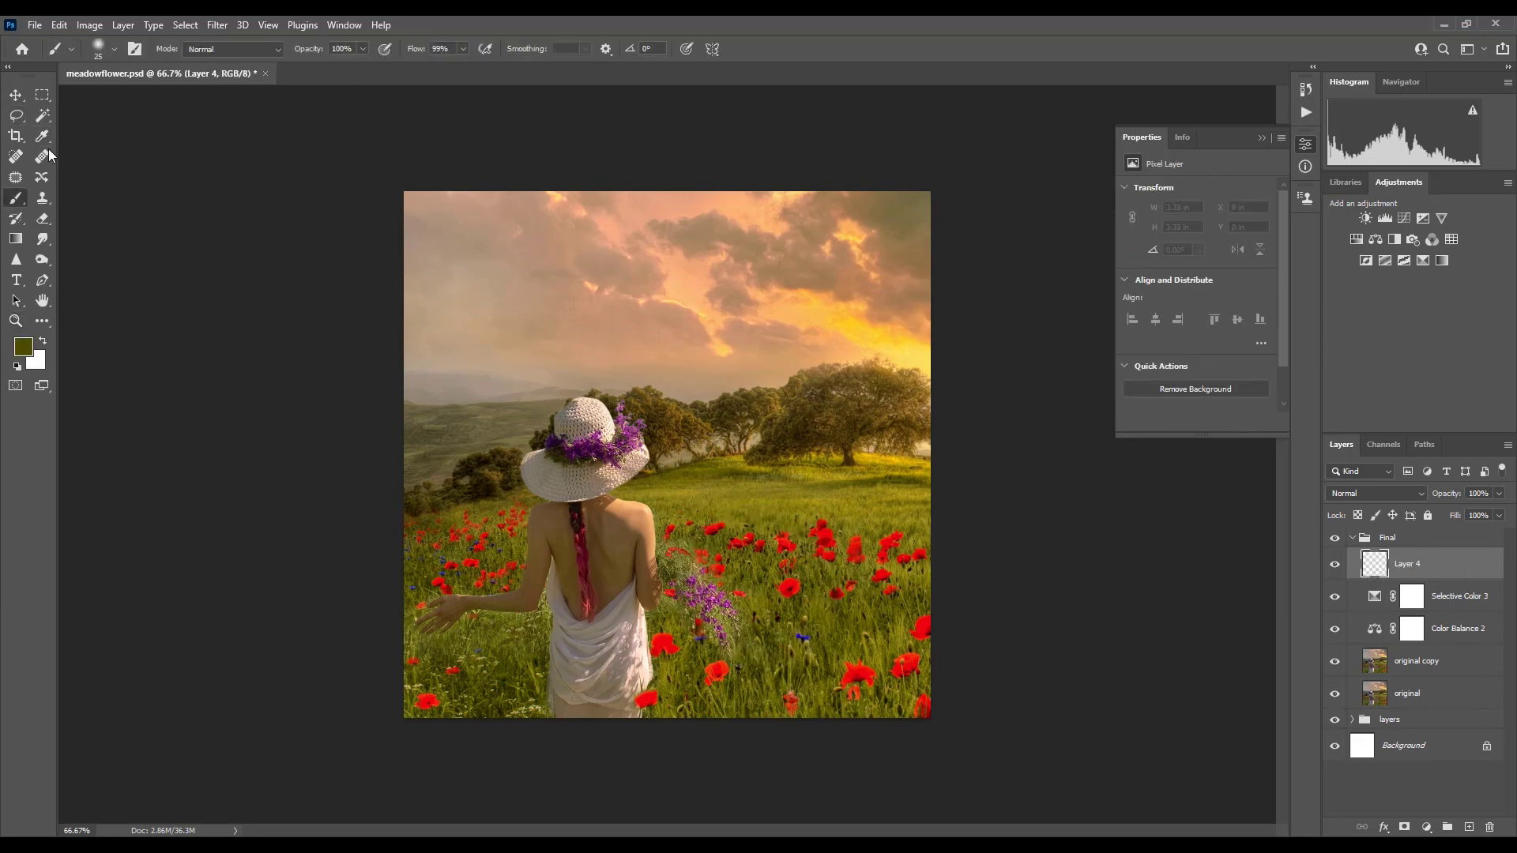
pyautogui.click(99, 48)
pyautogui.click(99, 48)
pyautogui.click(349, 48)
pyautogui.write('15')
pyautogui.press(']')
pyautogui.press(']')
pyautogui.press(']')
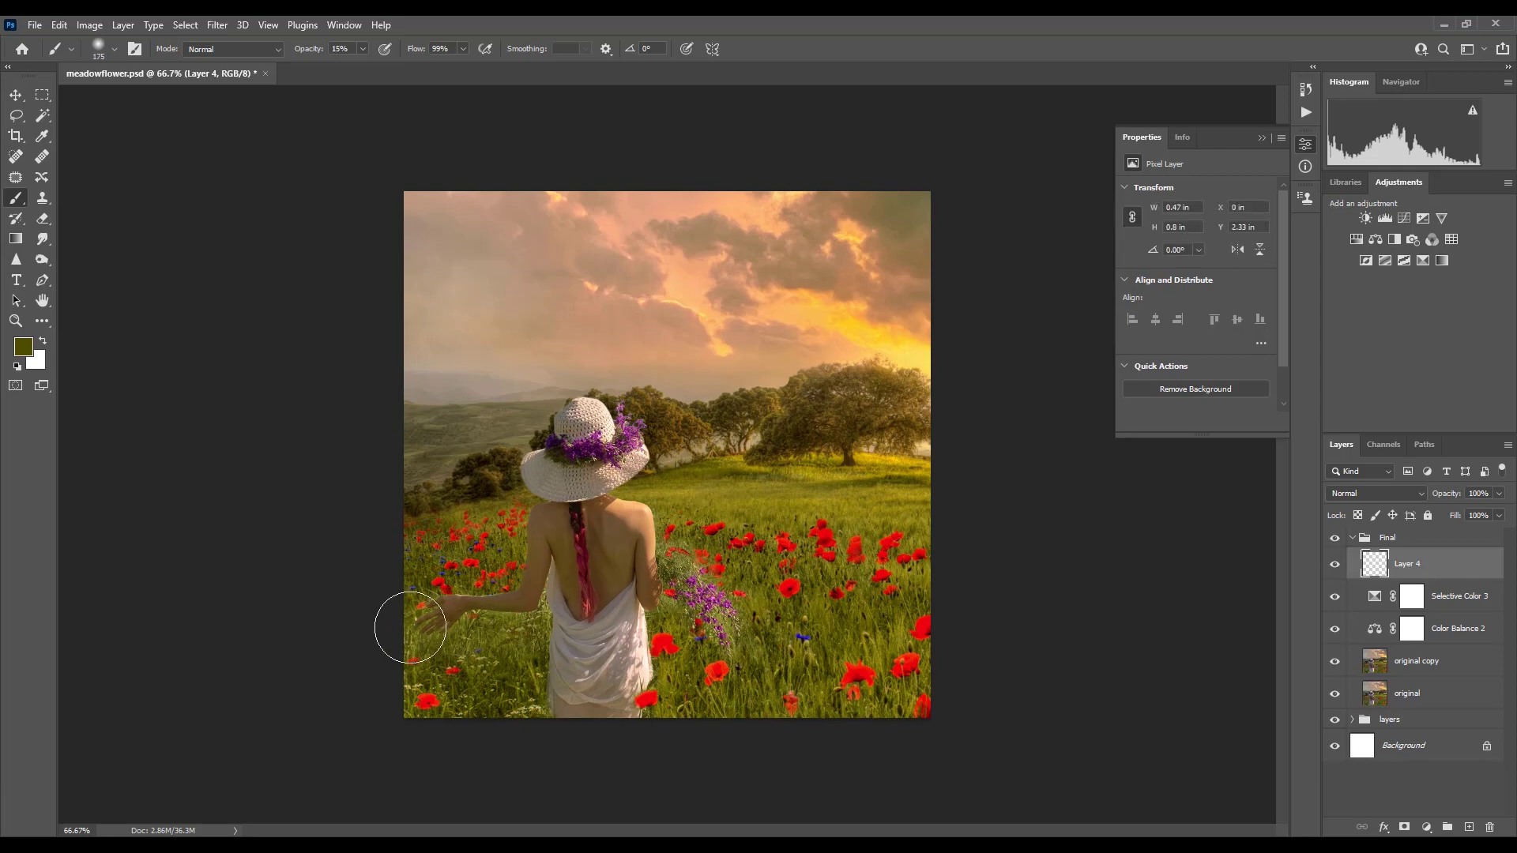
pyautogui.moveTo(412, 625); pyautogui.dragTo(490, 633)
pyautogui.moveTo(736, 621)
pyautogui.mouseDown()
pyautogui.moveTo(759, 594)
pyautogui.moveTo(707, 631)
pyautogui.mouseUp()
# - Paint olive over the poppies and field bottom, and yellow-orange light into the upper-right sky
pyautogui.press('[')
pyautogui.press('[')
pyautogui.press('[')
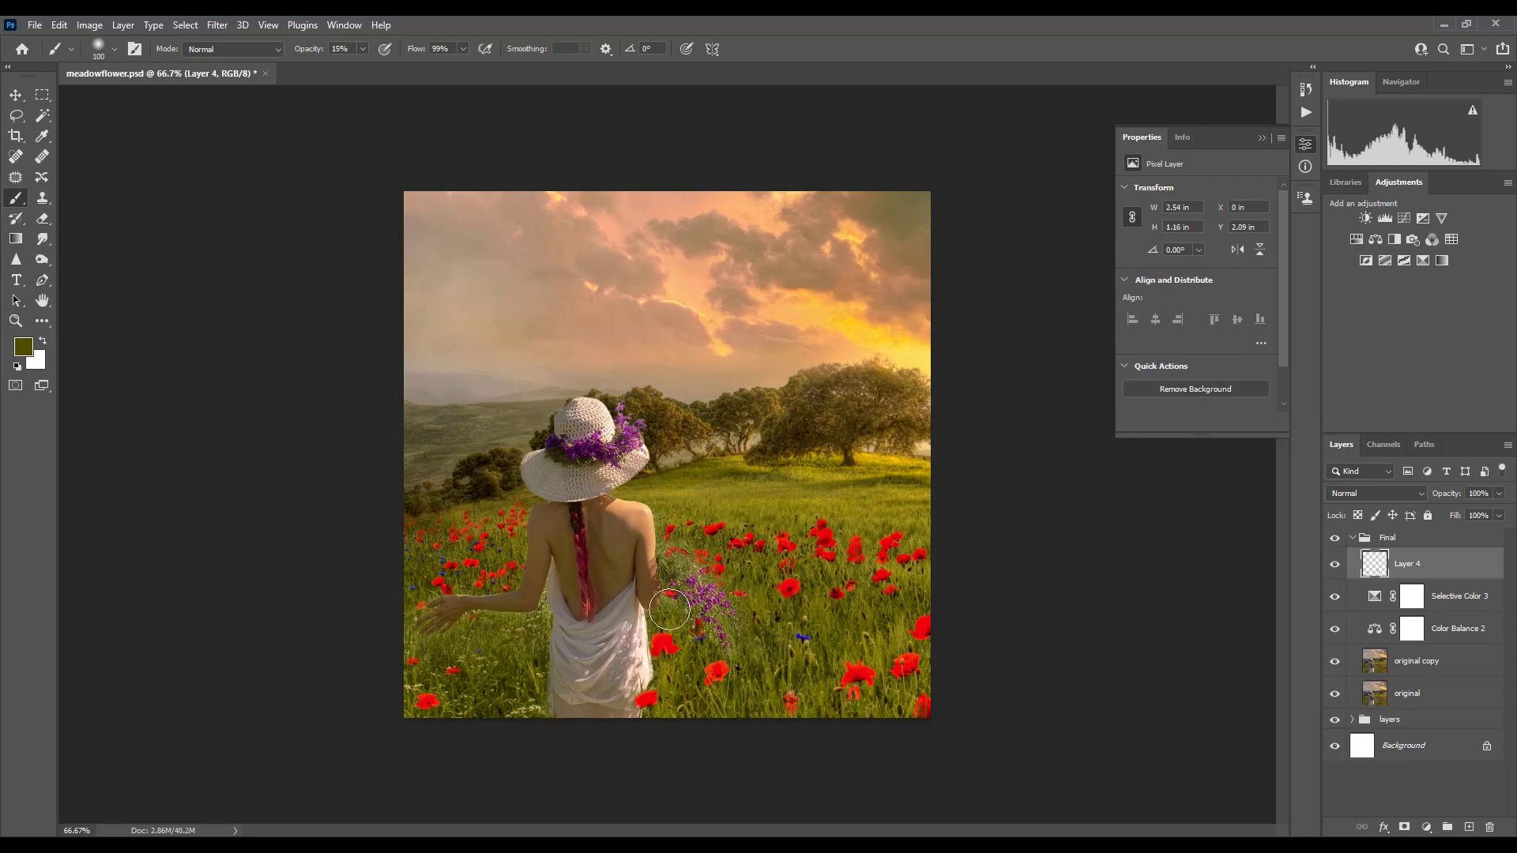
pyautogui.press(']')
pyautogui.press(']')
pyautogui.press(']')
pyautogui.moveTo(862, 636); pyautogui.dragTo(702, 673)
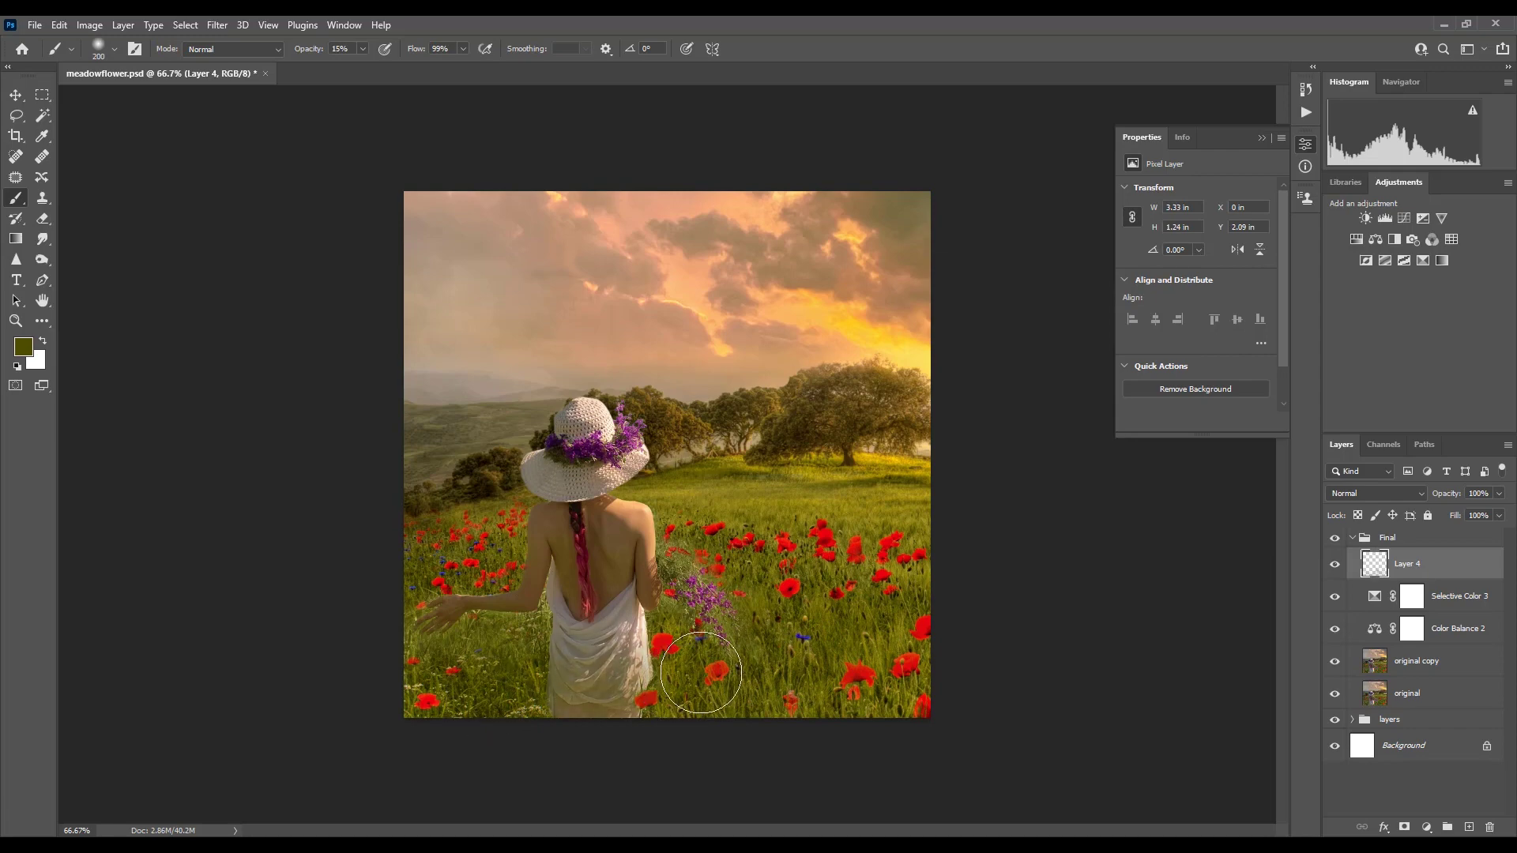
pyautogui.press('[')
pyautogui.press('[')
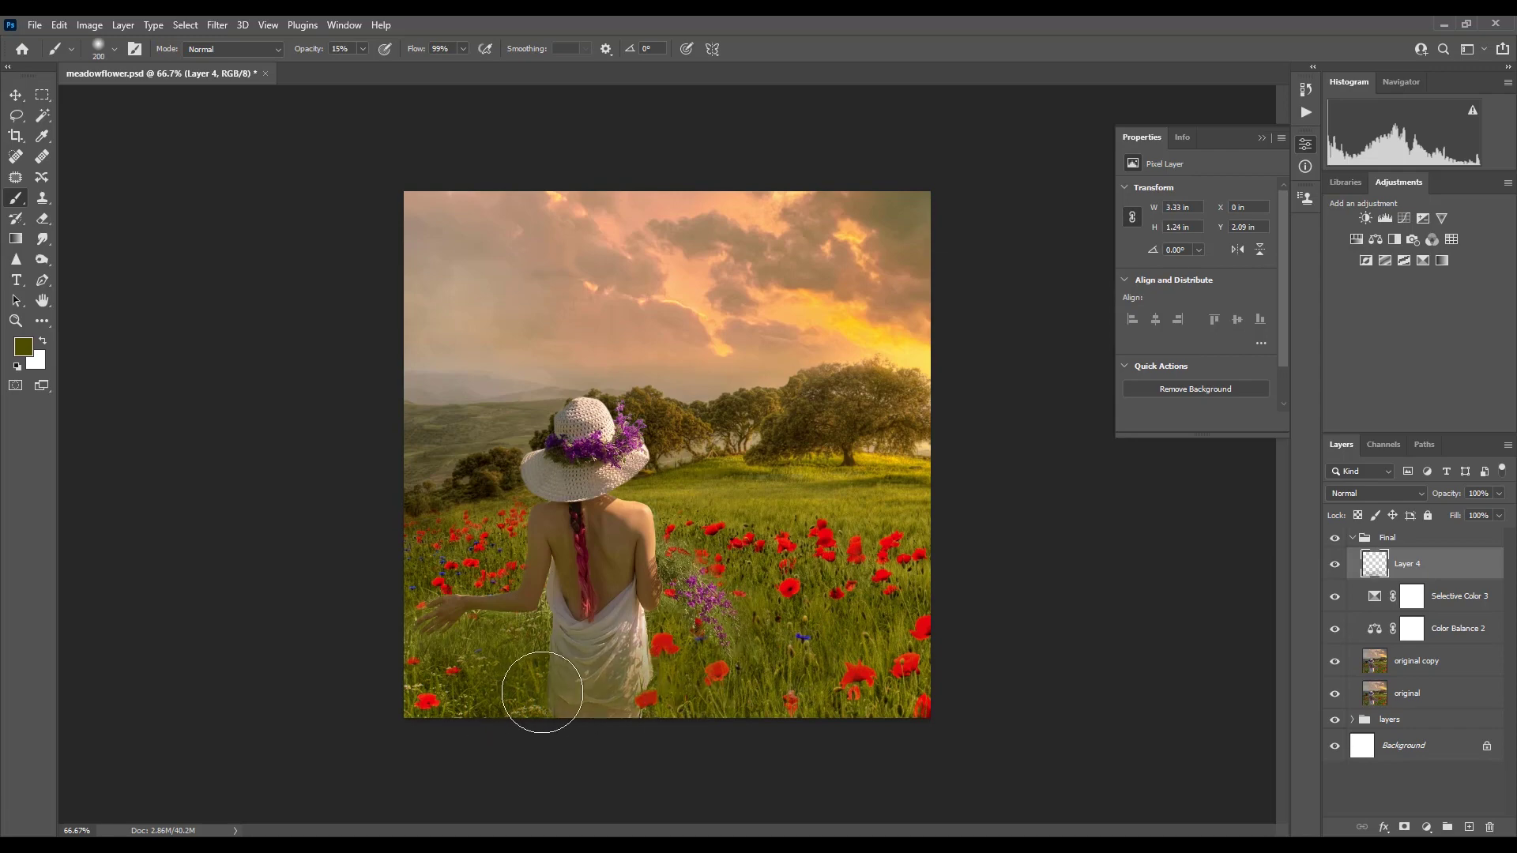
pyautogui.press(']')
pyautogui.moveTo(684, 565); pyautogui.dragTo(750, 611)
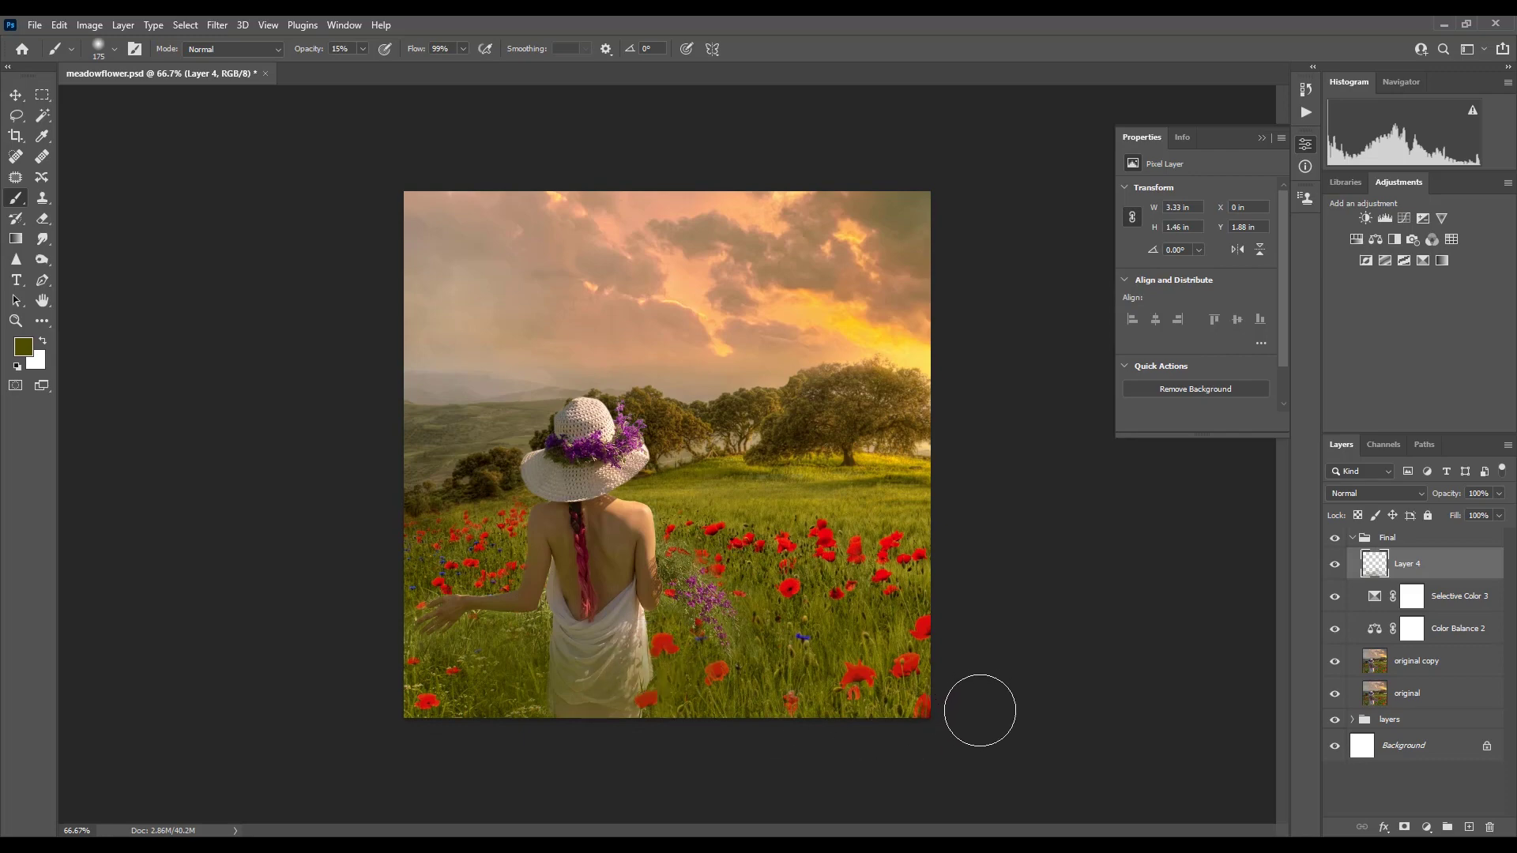
pyautogui.keyDown('alt'); pyautogui.click(899, 353); pyautogui.keyUp('alt')
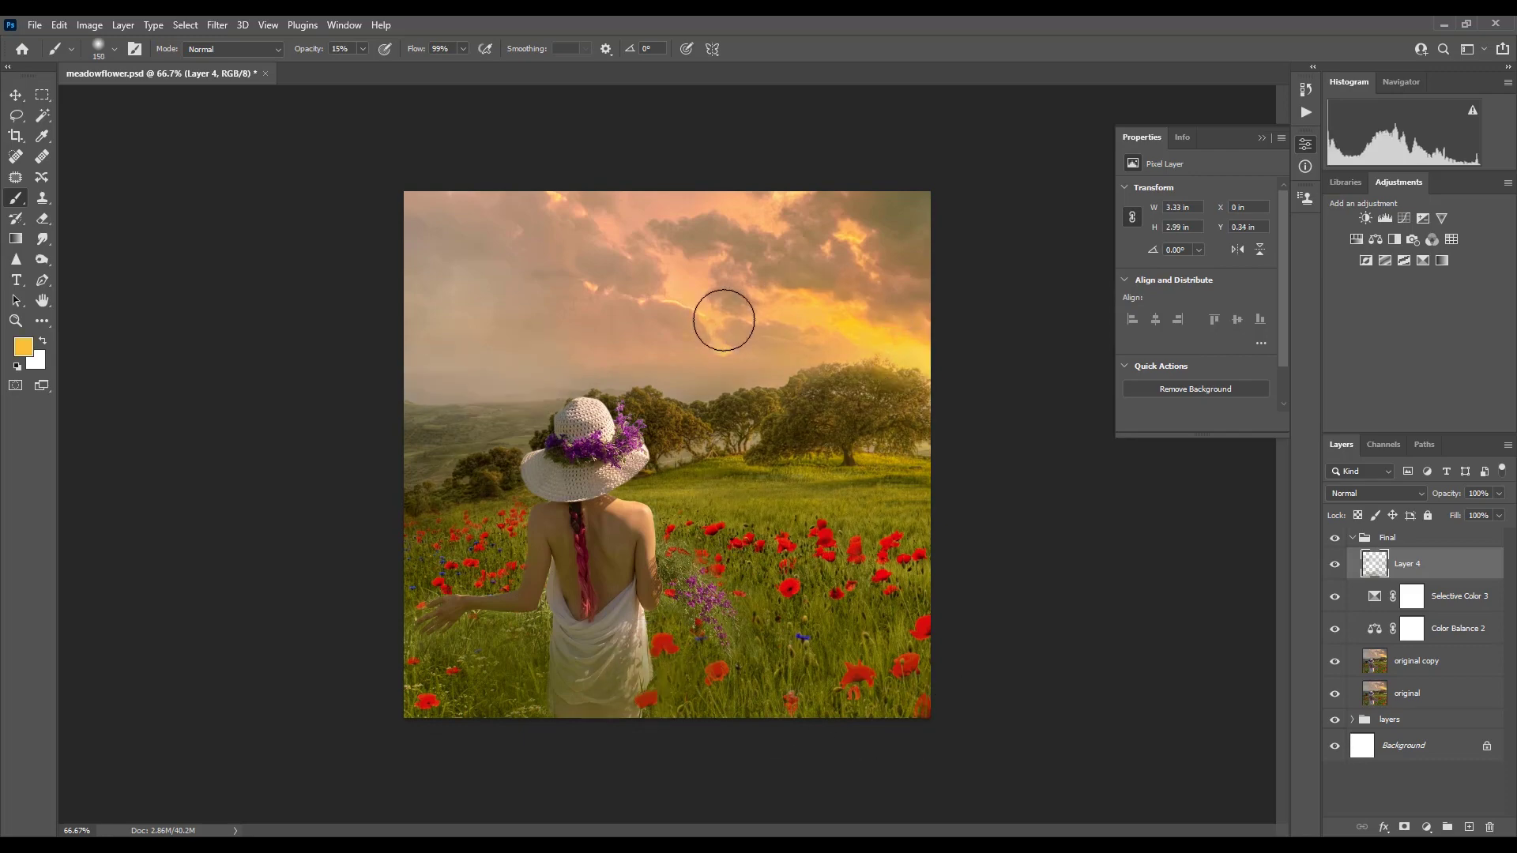
pyautogui.moveTo(800, 210); pyautogui.dragTo(851, 226)
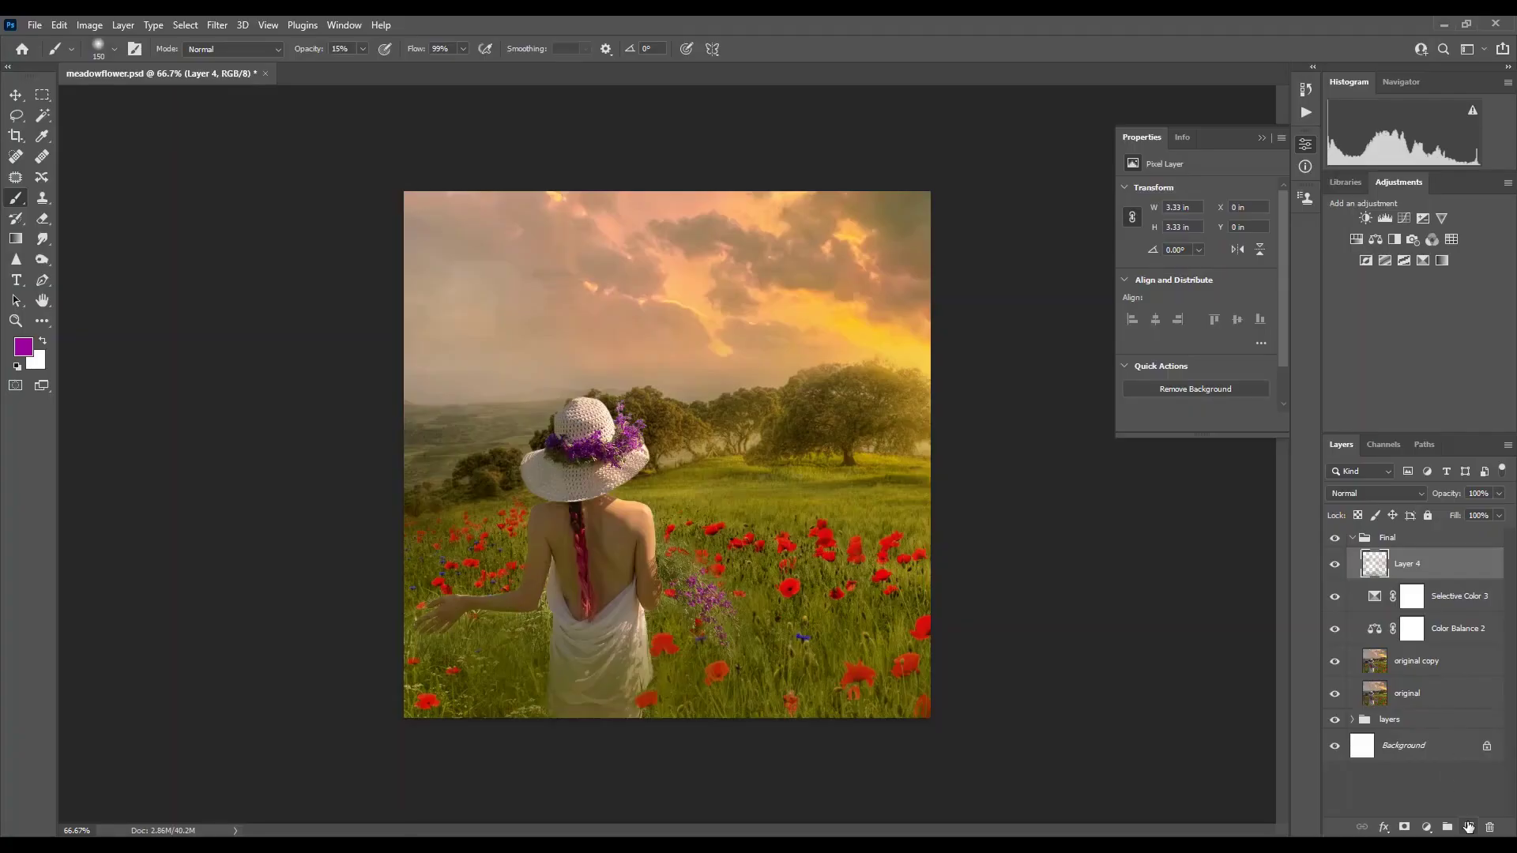
# - Add a new layer in Final and fill it with solid black
pyautogui.click(1468, 826)
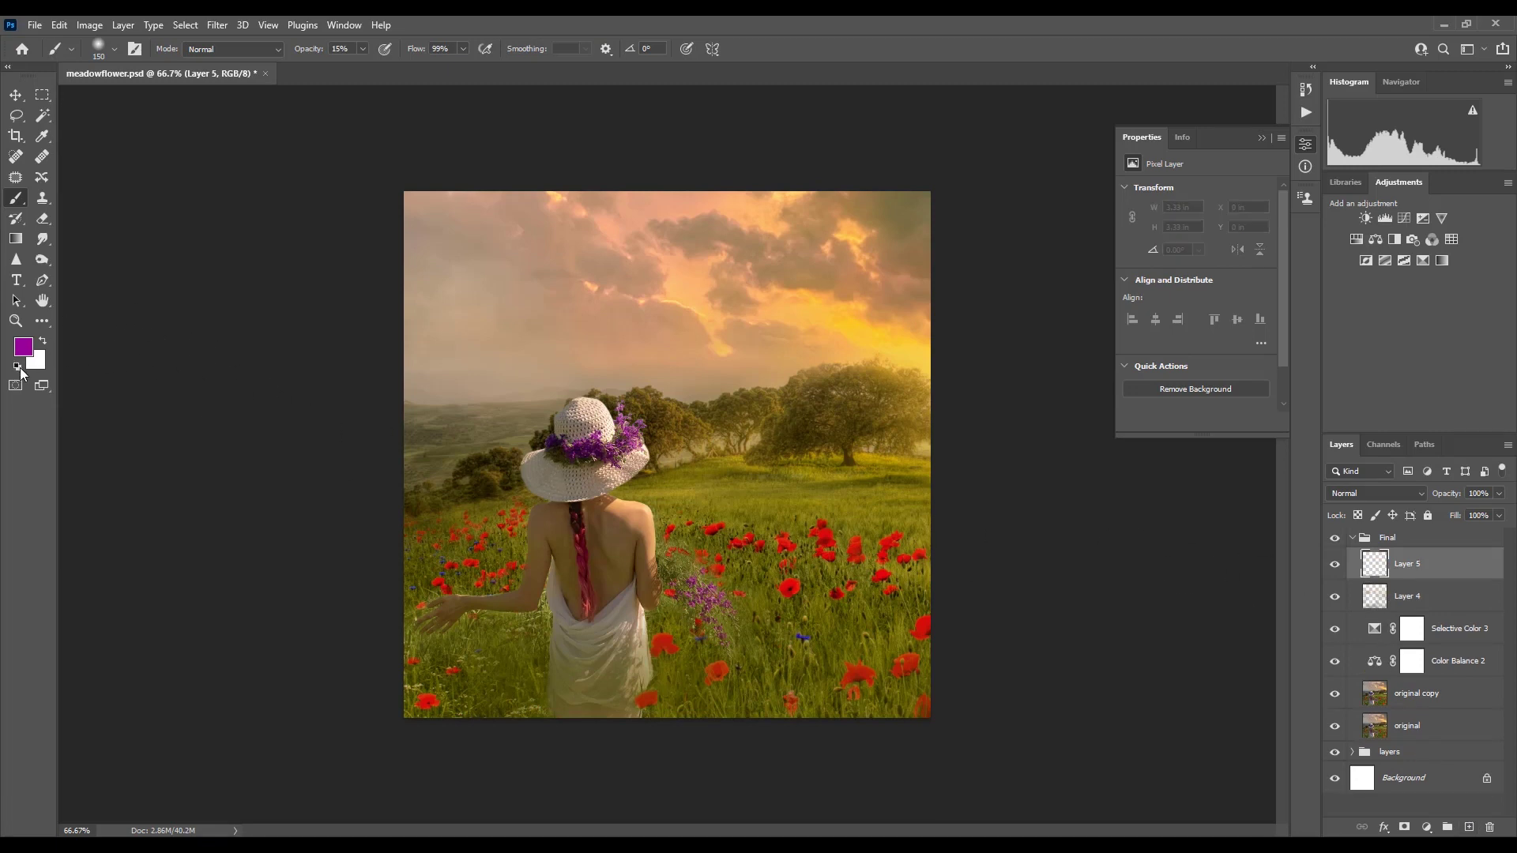
pyautogui.click(18, 371)
pyautogui.press('g')
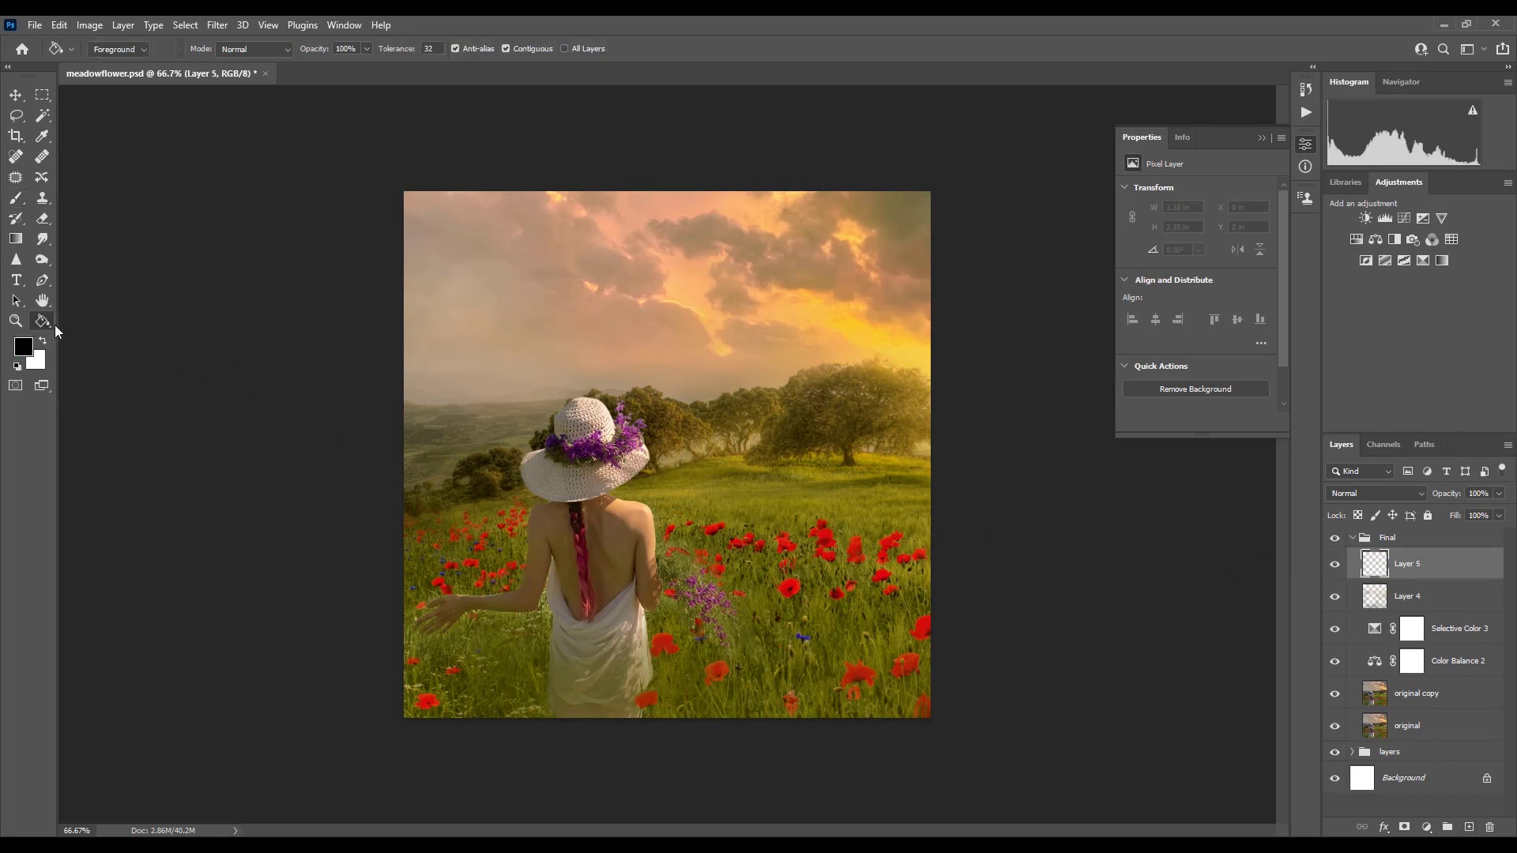
pyautogui.click(700, 371)
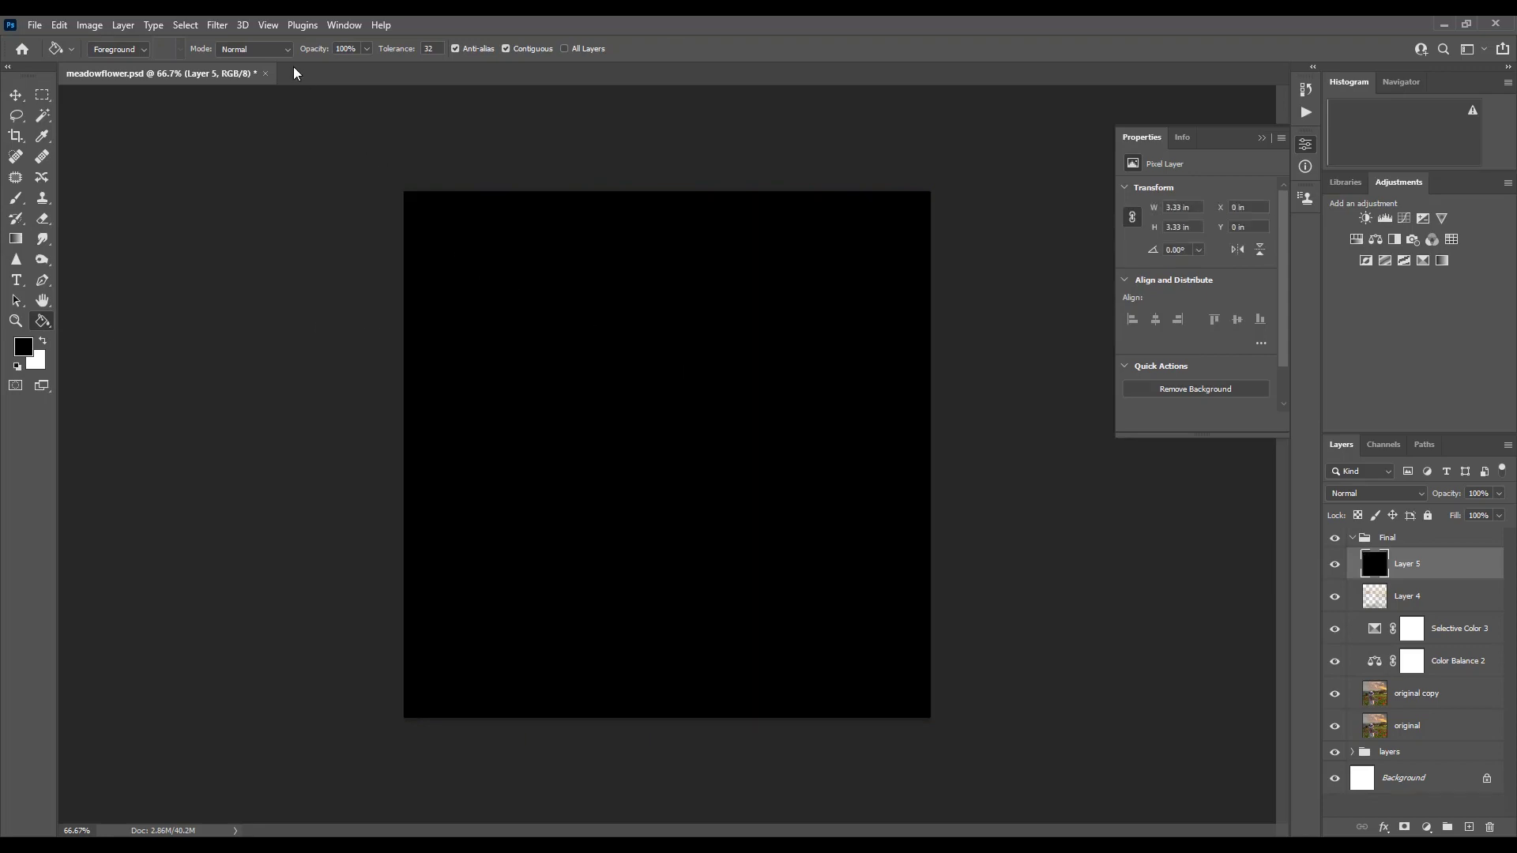
pyautogui.click(229, 29)
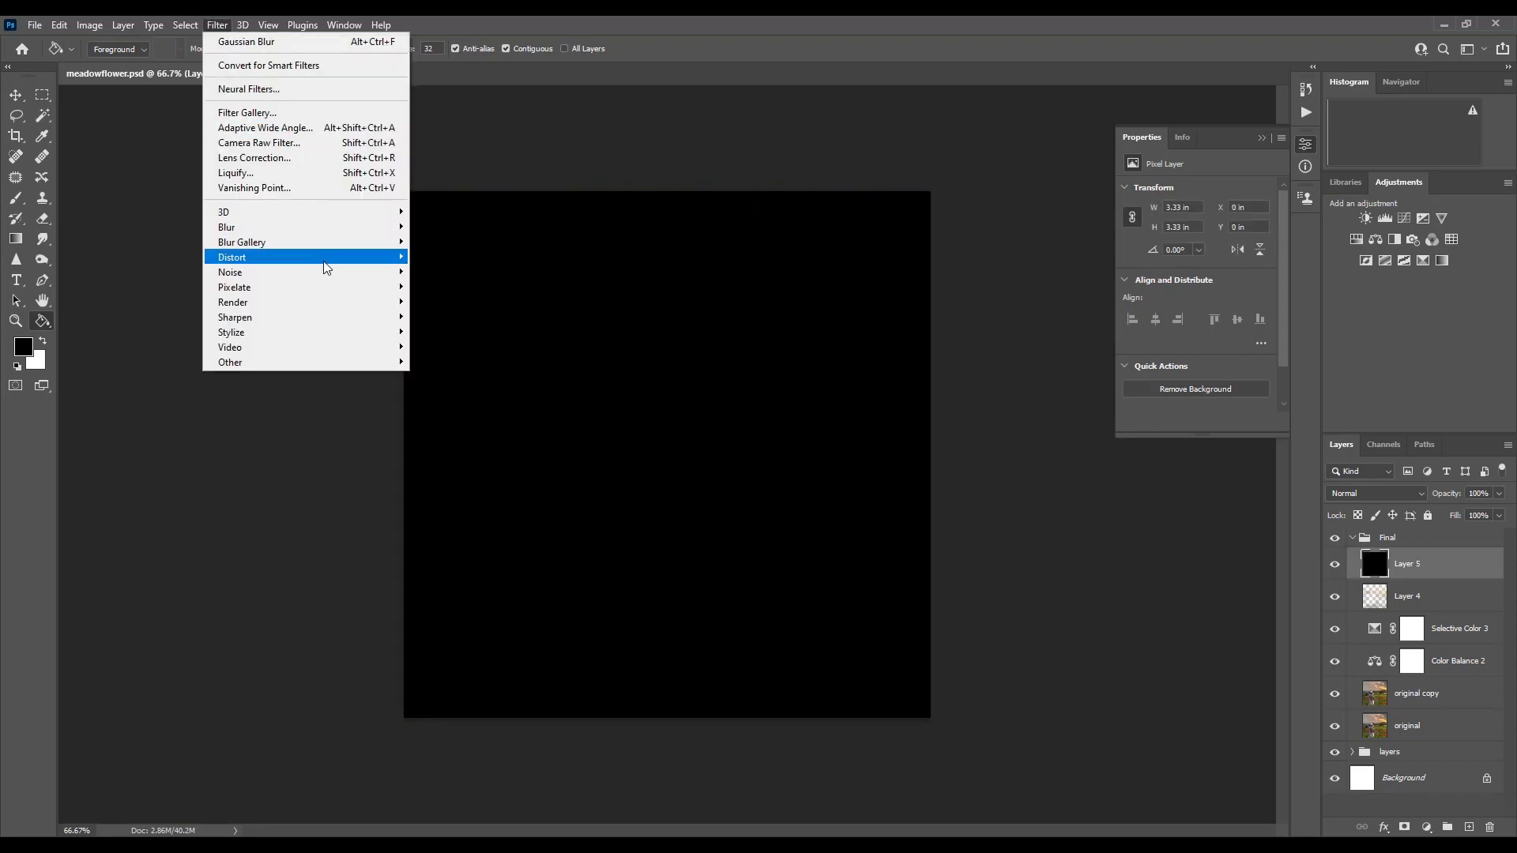
pyautogui.moveTo(232, 302)
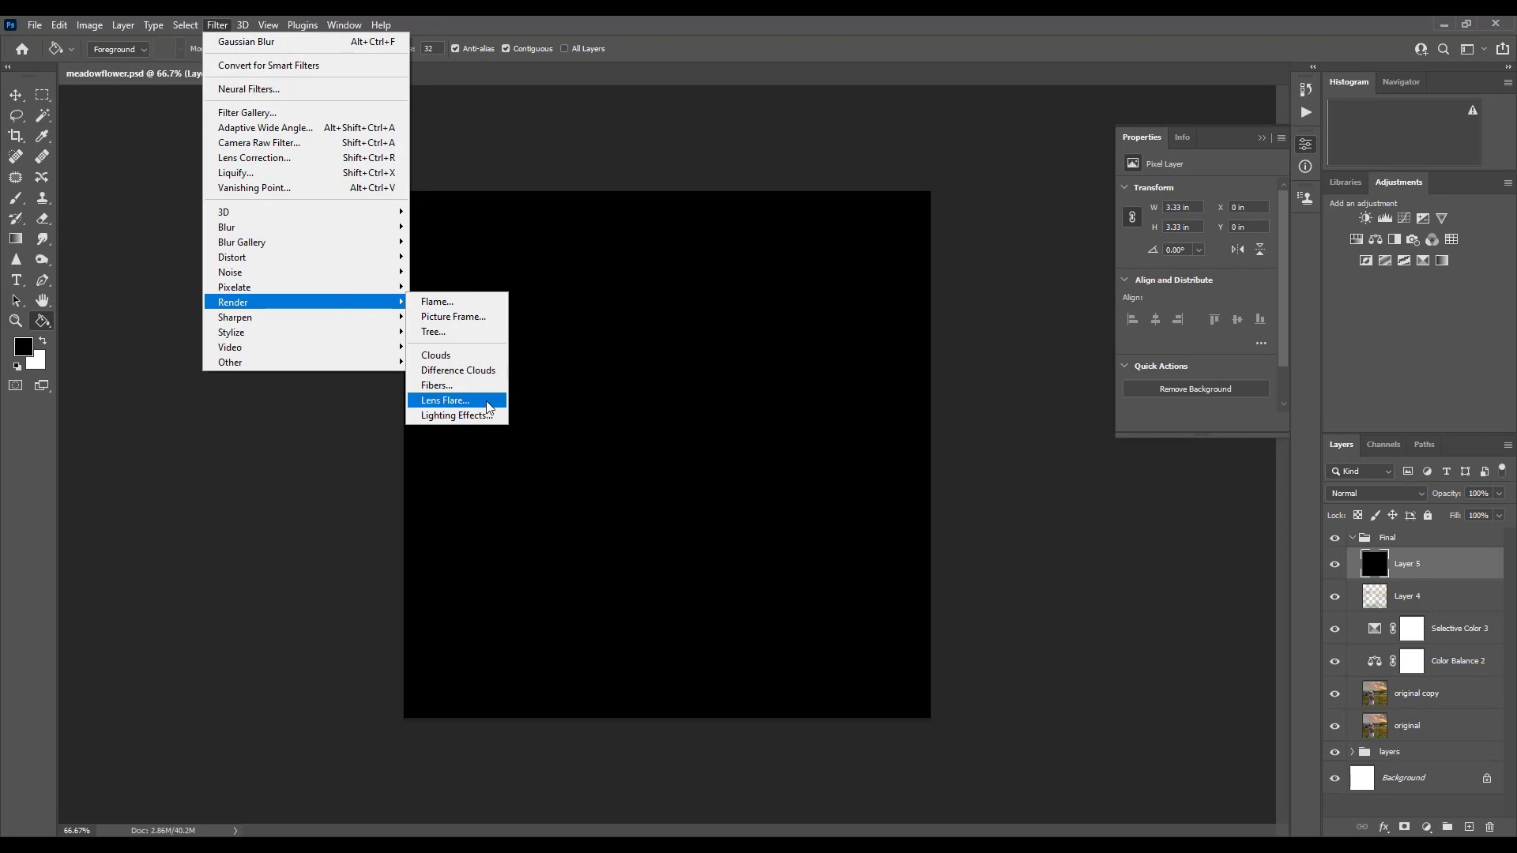
# - Render a Lens Flare with raised brightness on the black layer
pyautogui.click(486, 403)
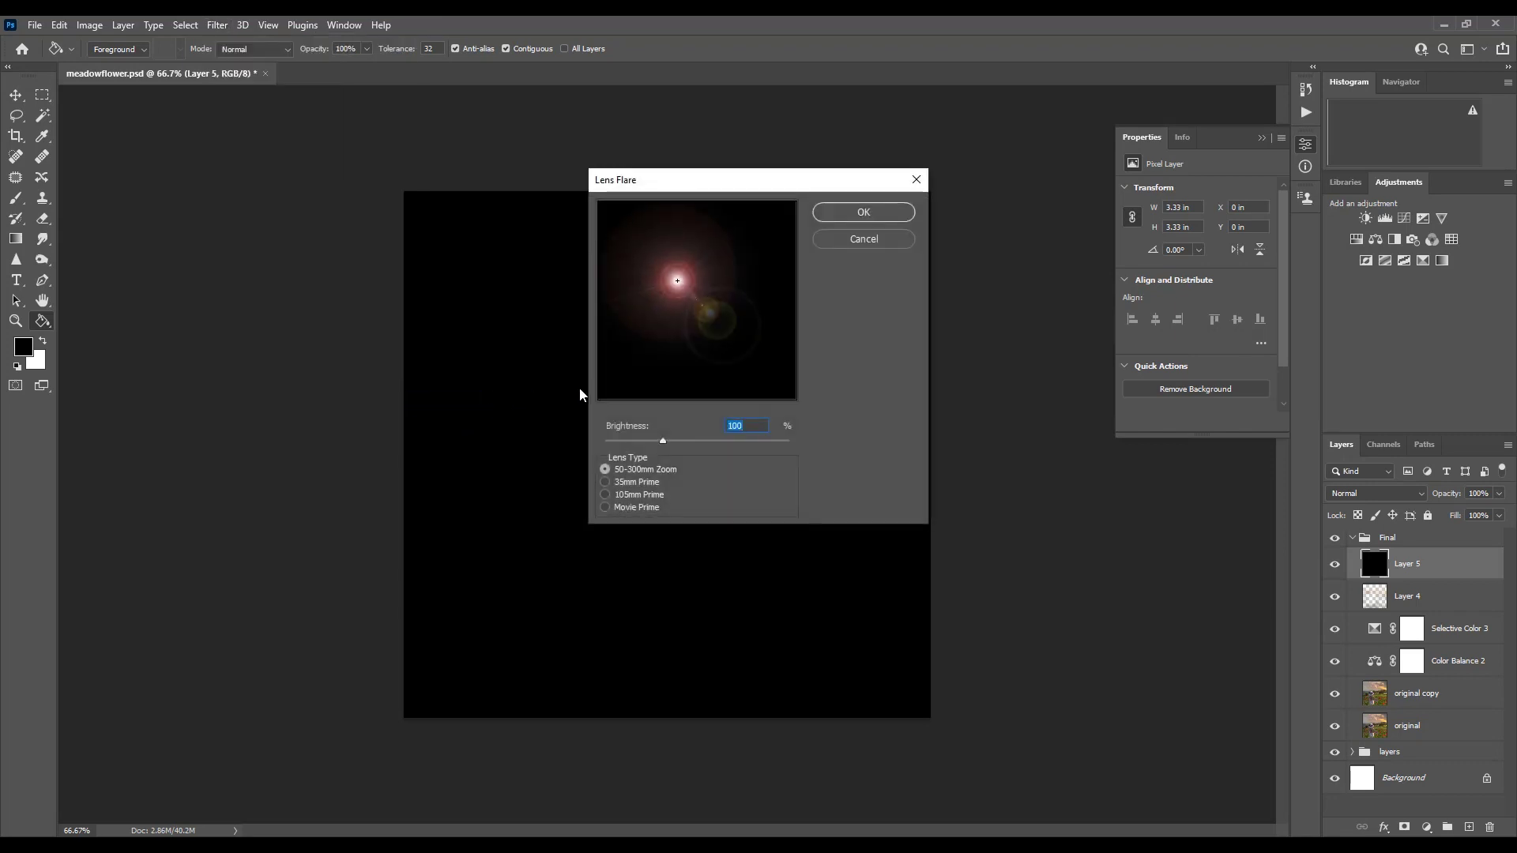
pyautogui.moveTo(663, 440); pyautogui.dragTo(704, 441)
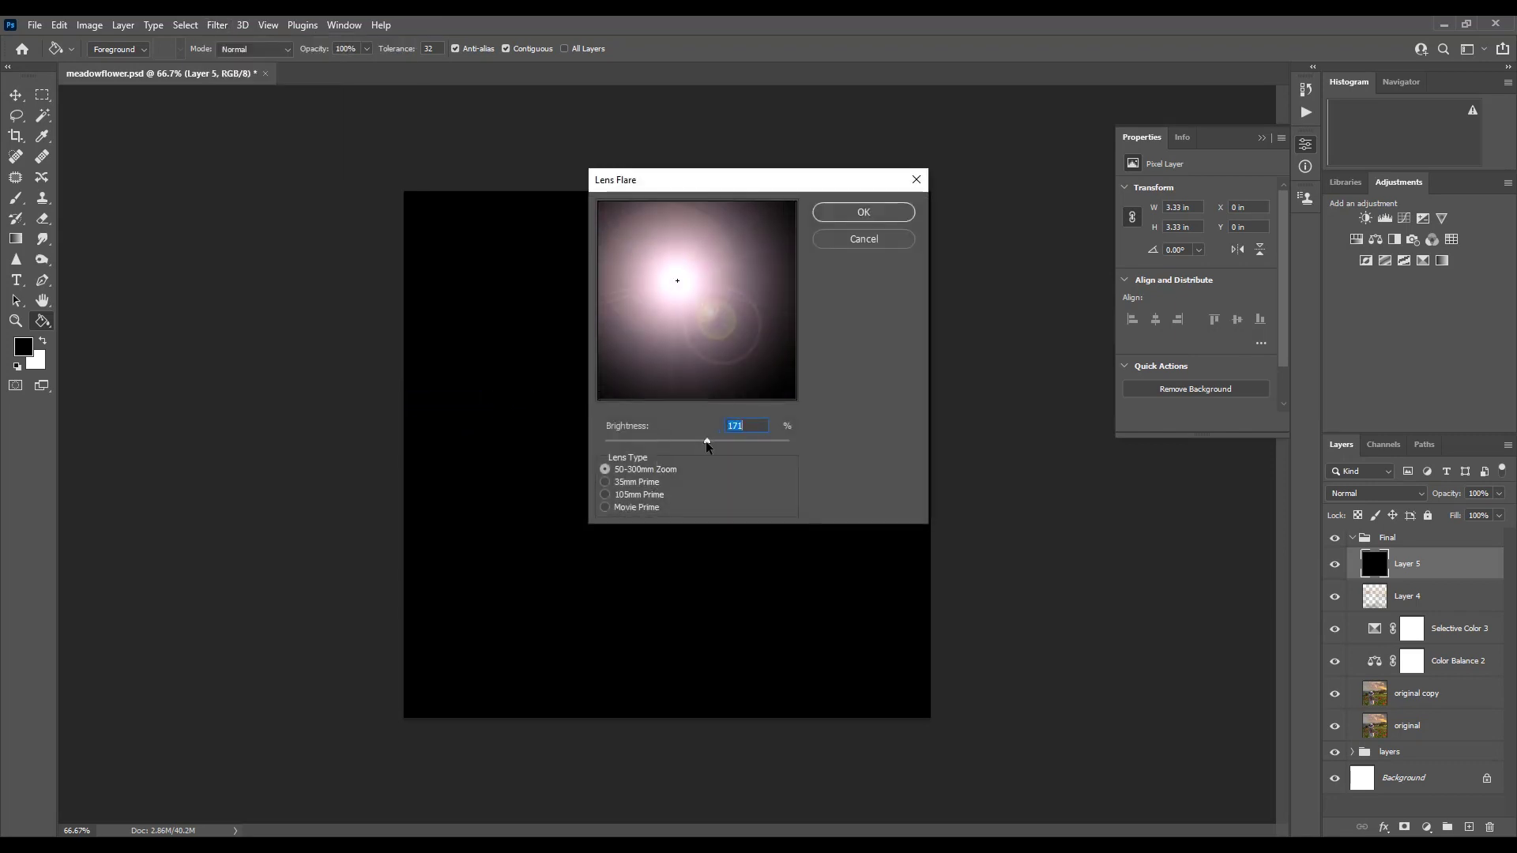
pyautogui.click(472, 292)
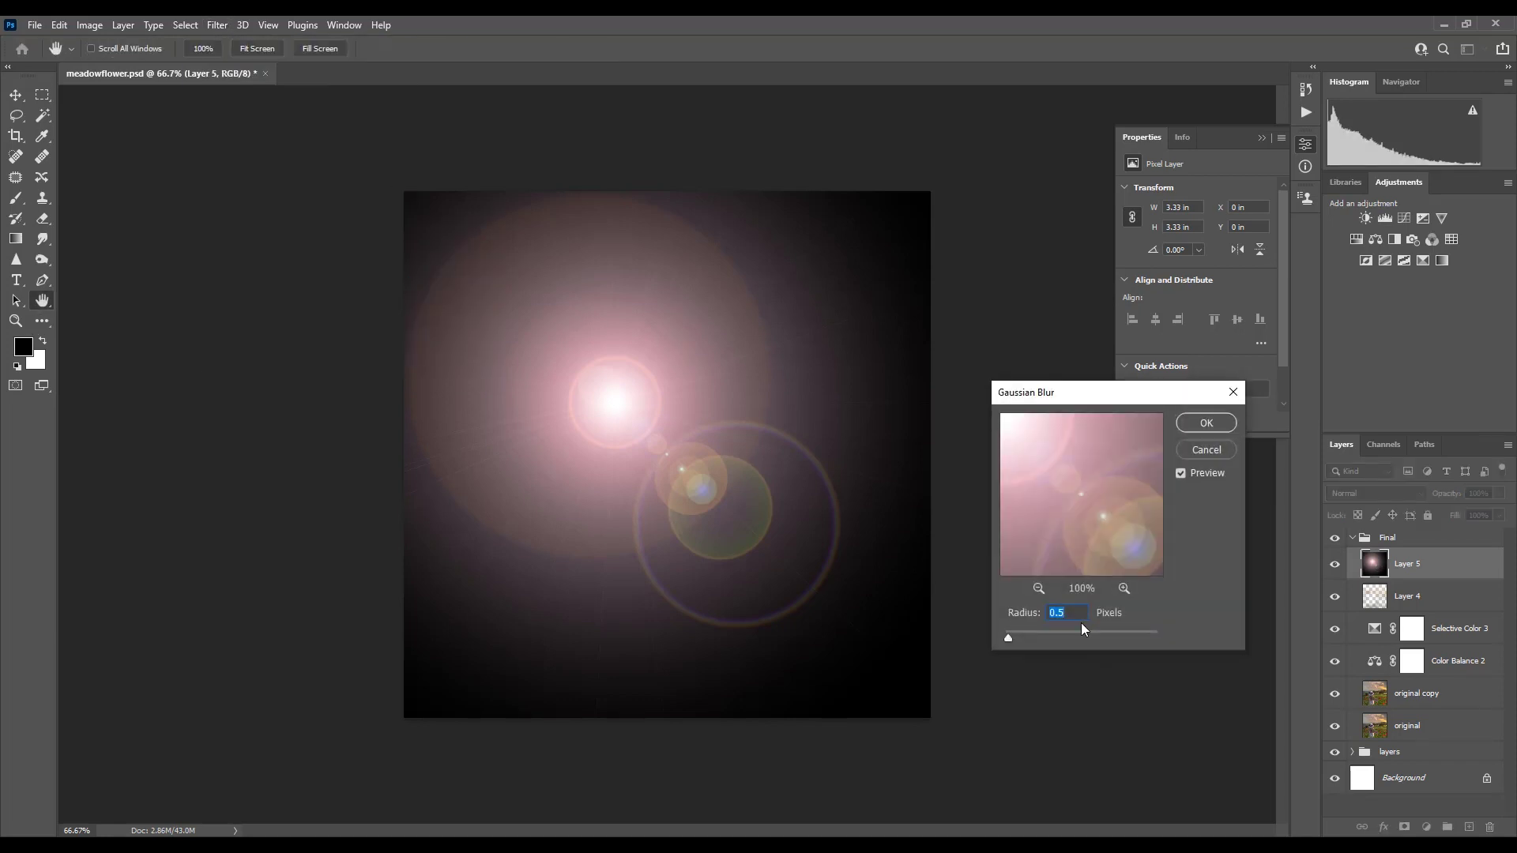
# - Apply a heavy Gaussian Blur, radius about 18, to soften the flare
pyautogui.click(1078, 637)
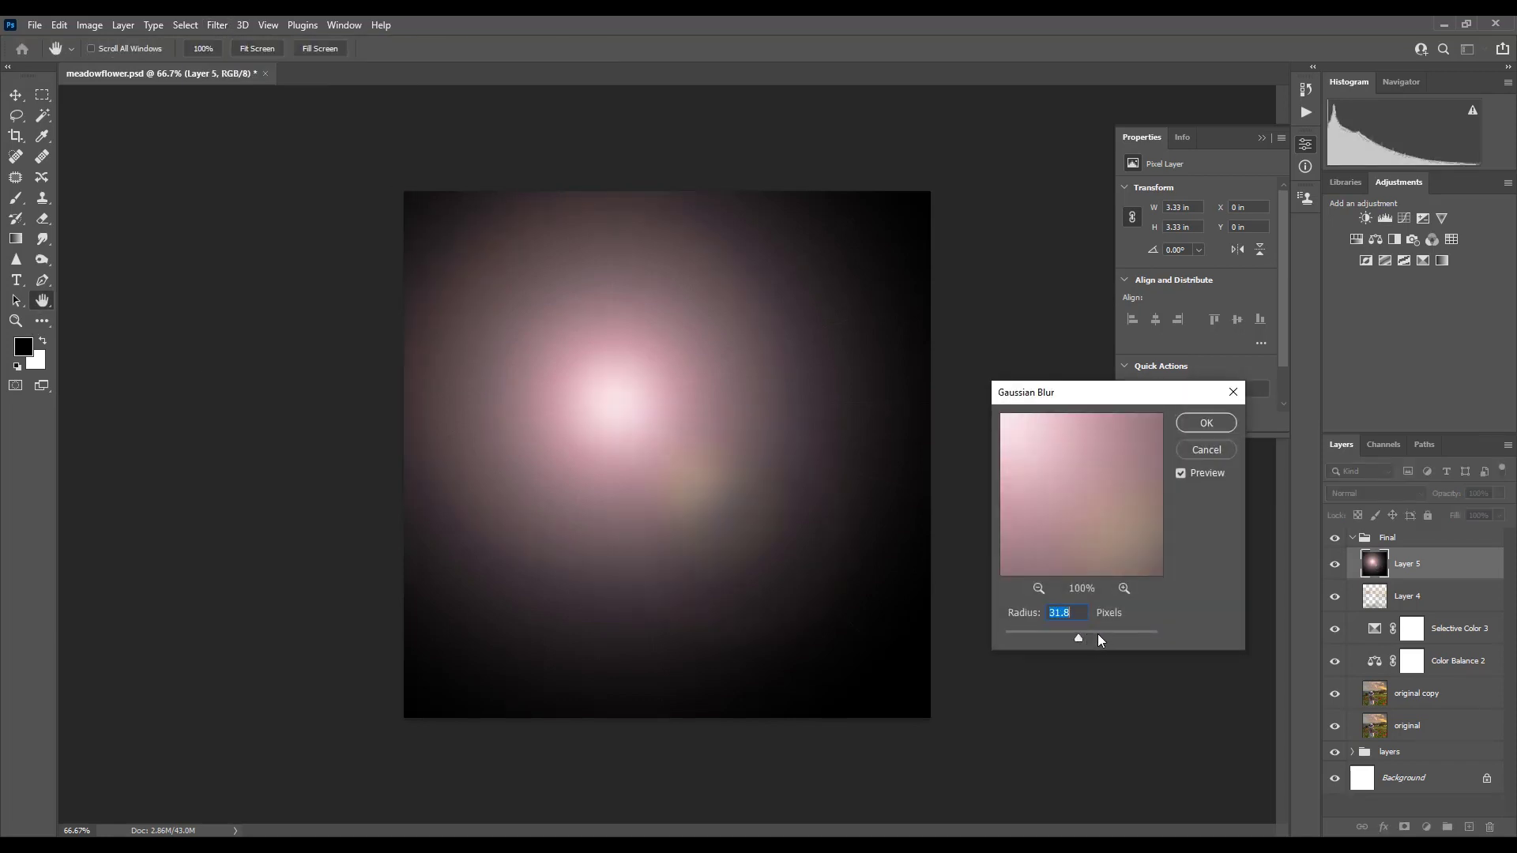
pyautogui.click(1098, 635)
pyautogui.moveTo(1073, 634); pyautogui.dragTo(1076, 634)
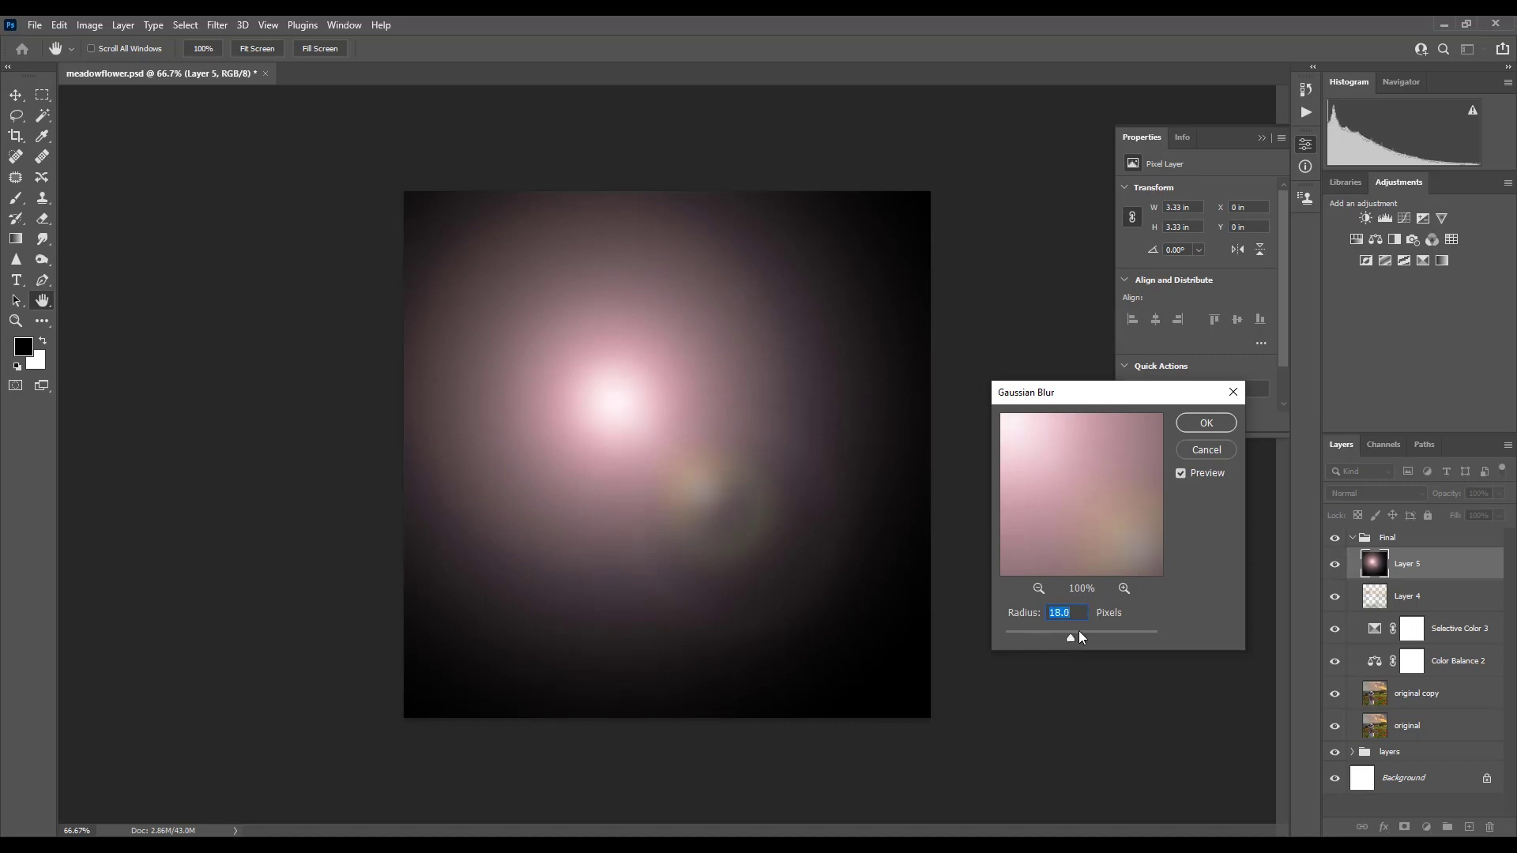
pyautogui.click(1202, 422)
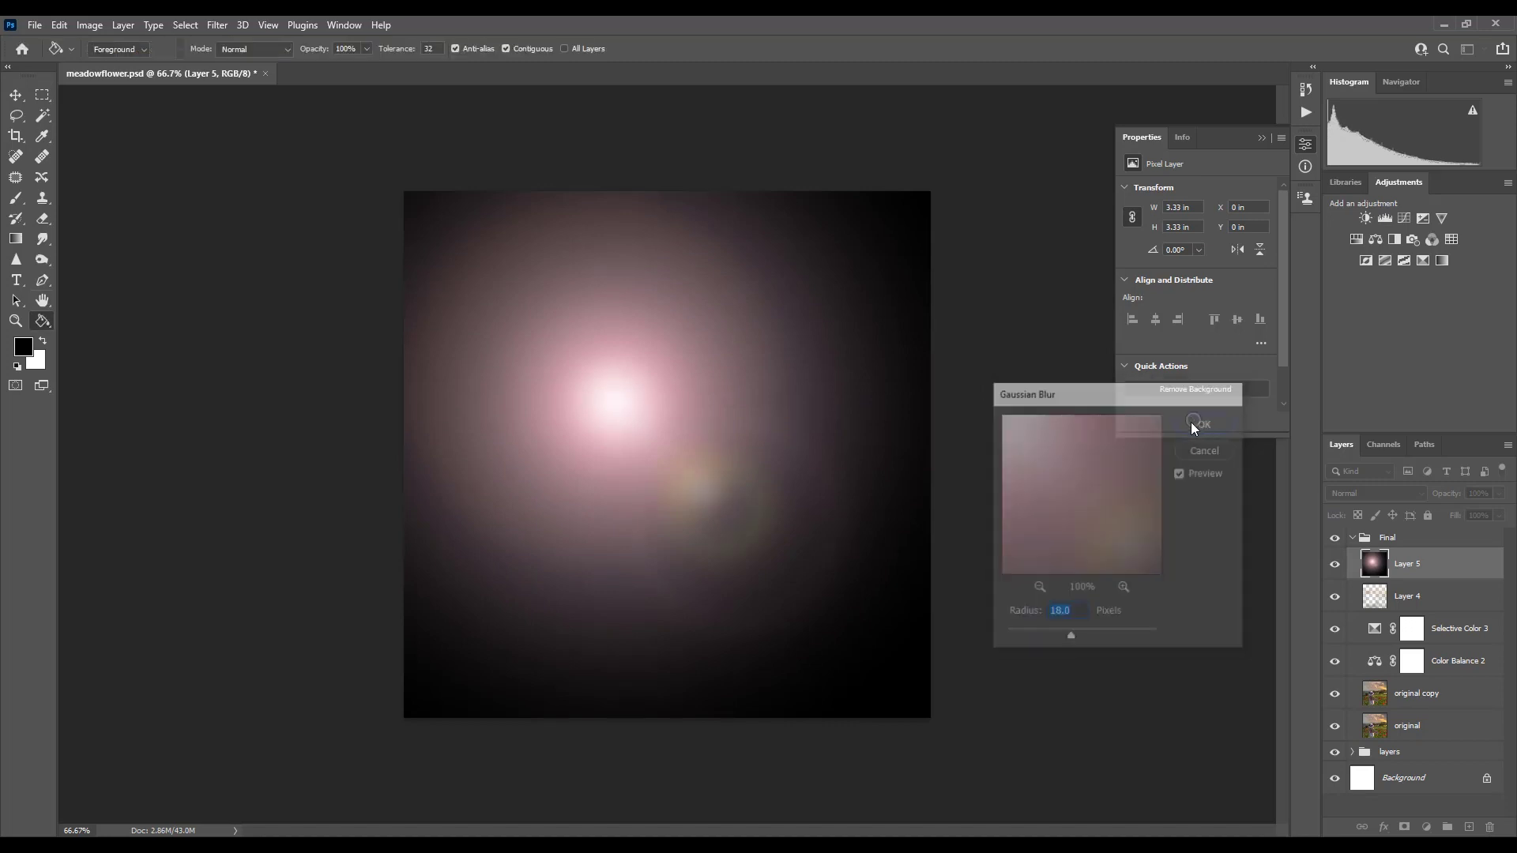
# - Warm the glow with a Hue/Saturation adjustment (hue and saturation raised) and set Layer 5 to Screen
pyautogui.click(1426, 828)
pyautogui.click(1434, 678)
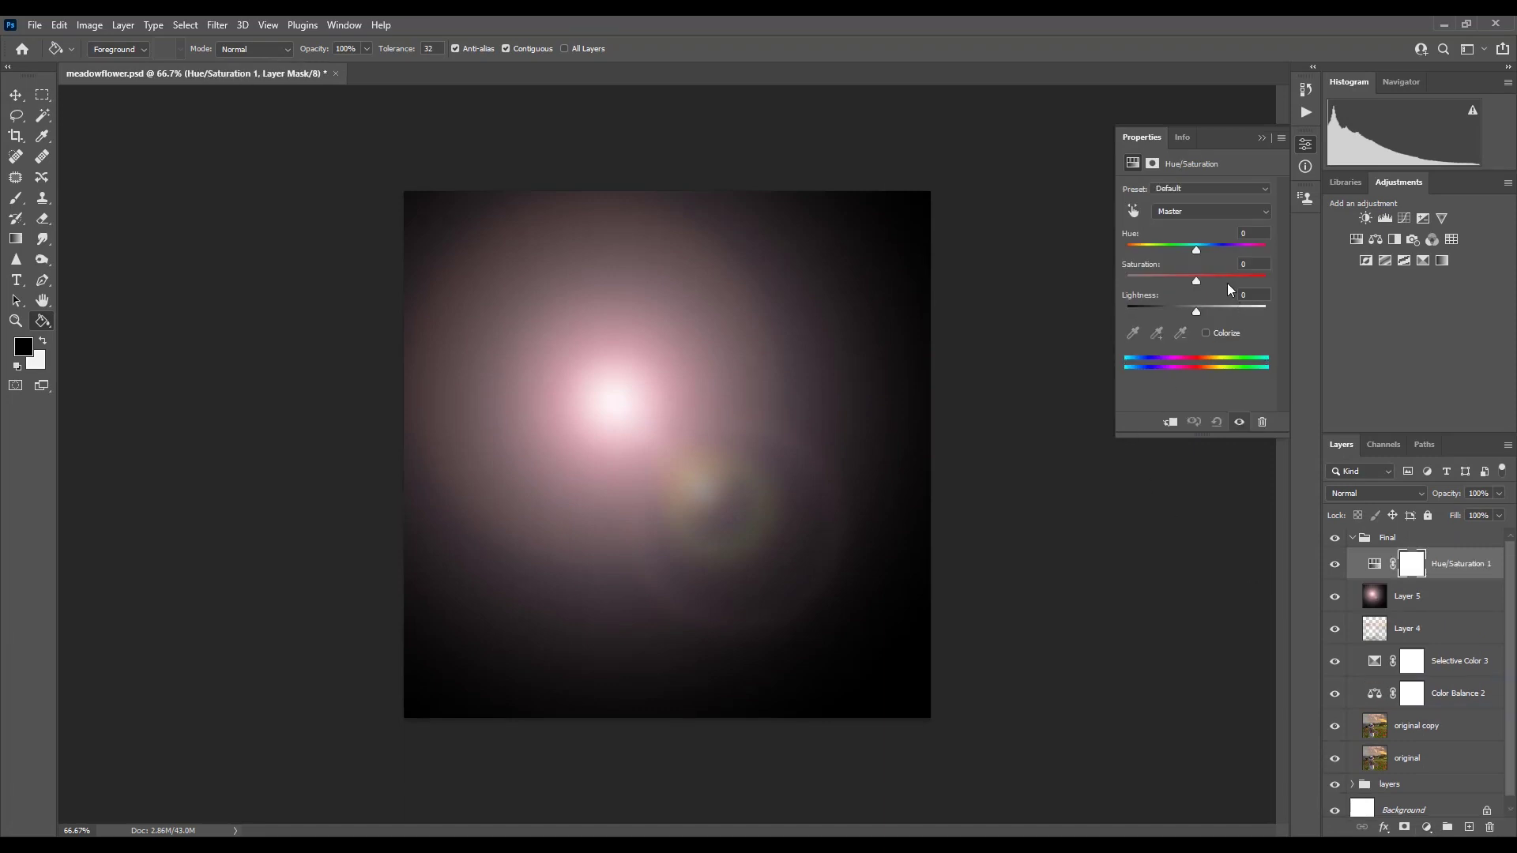
pyautogui.moveTo(1200, 252)
pyautogui.mouseDown()
pyautogui.moveTo(1241, 279)
pyautogui.moveTo(1227, 281)
pyautogui.mouseUp()
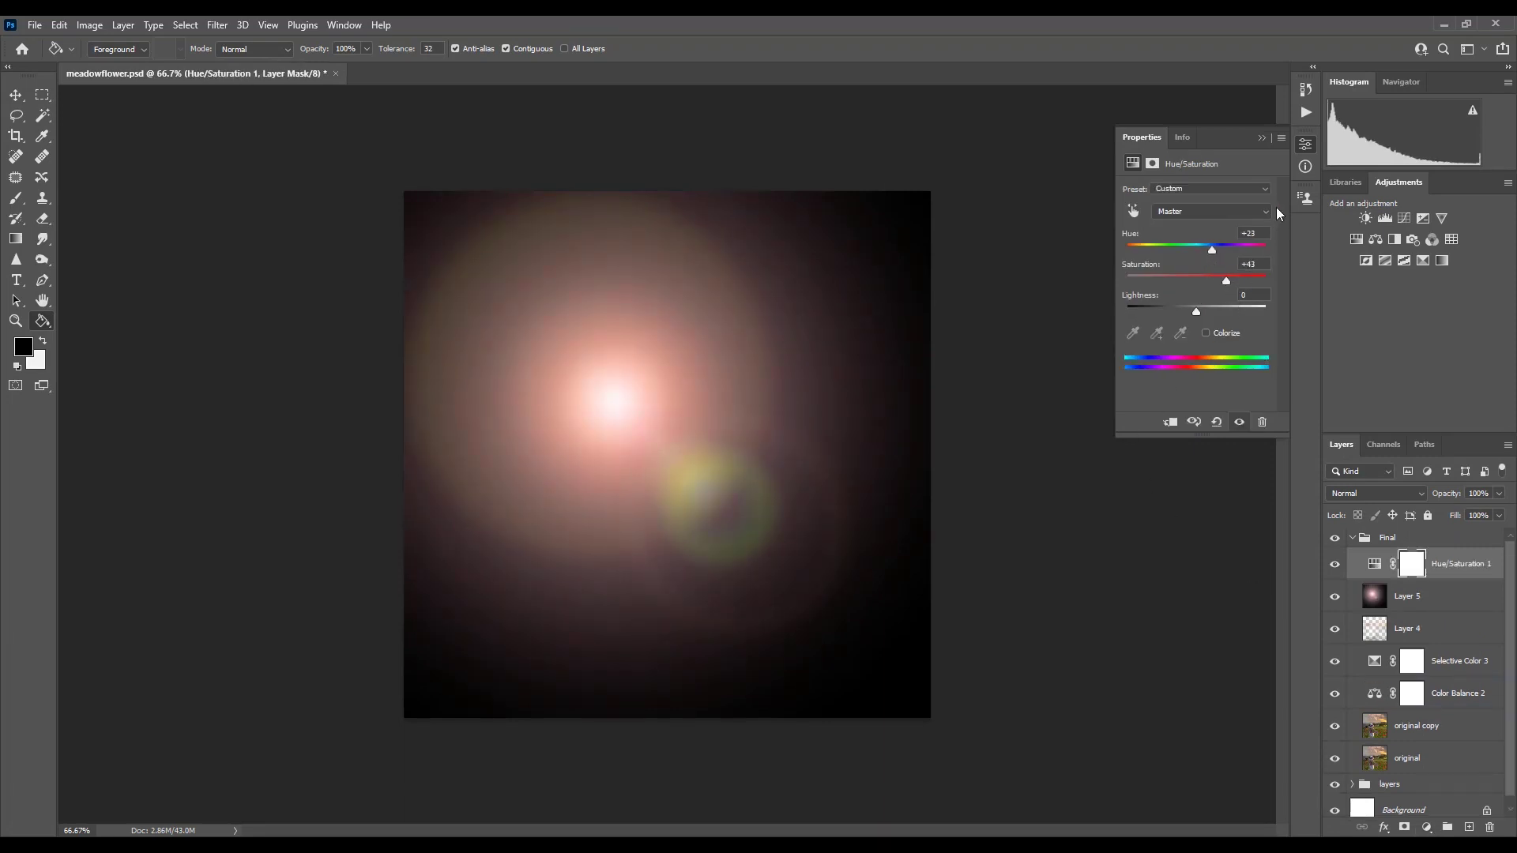
pyautogui.click(1260, 138)
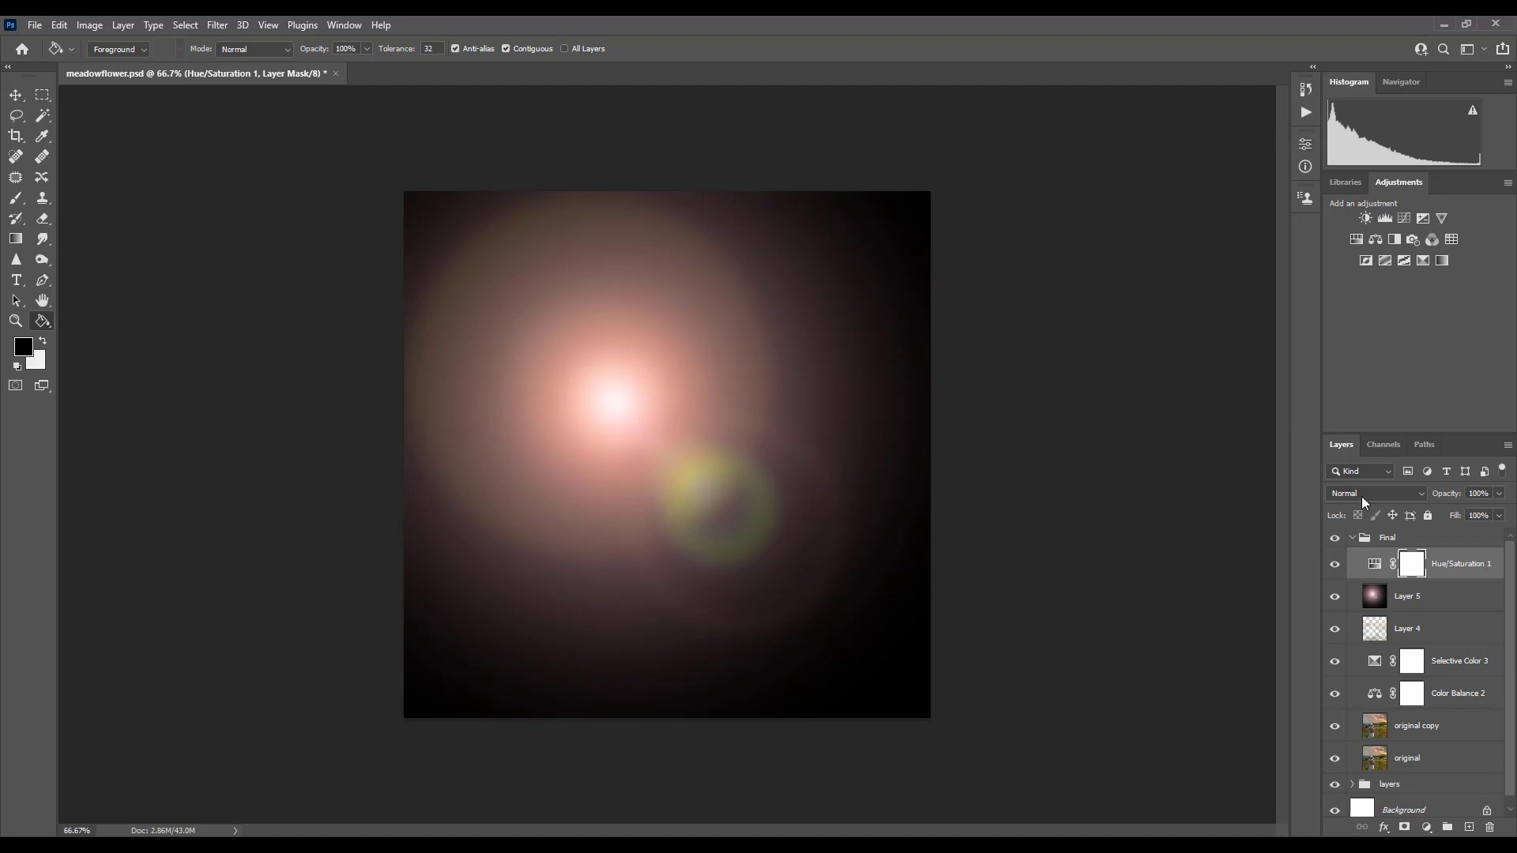
pyautogui.click(1359, 578)
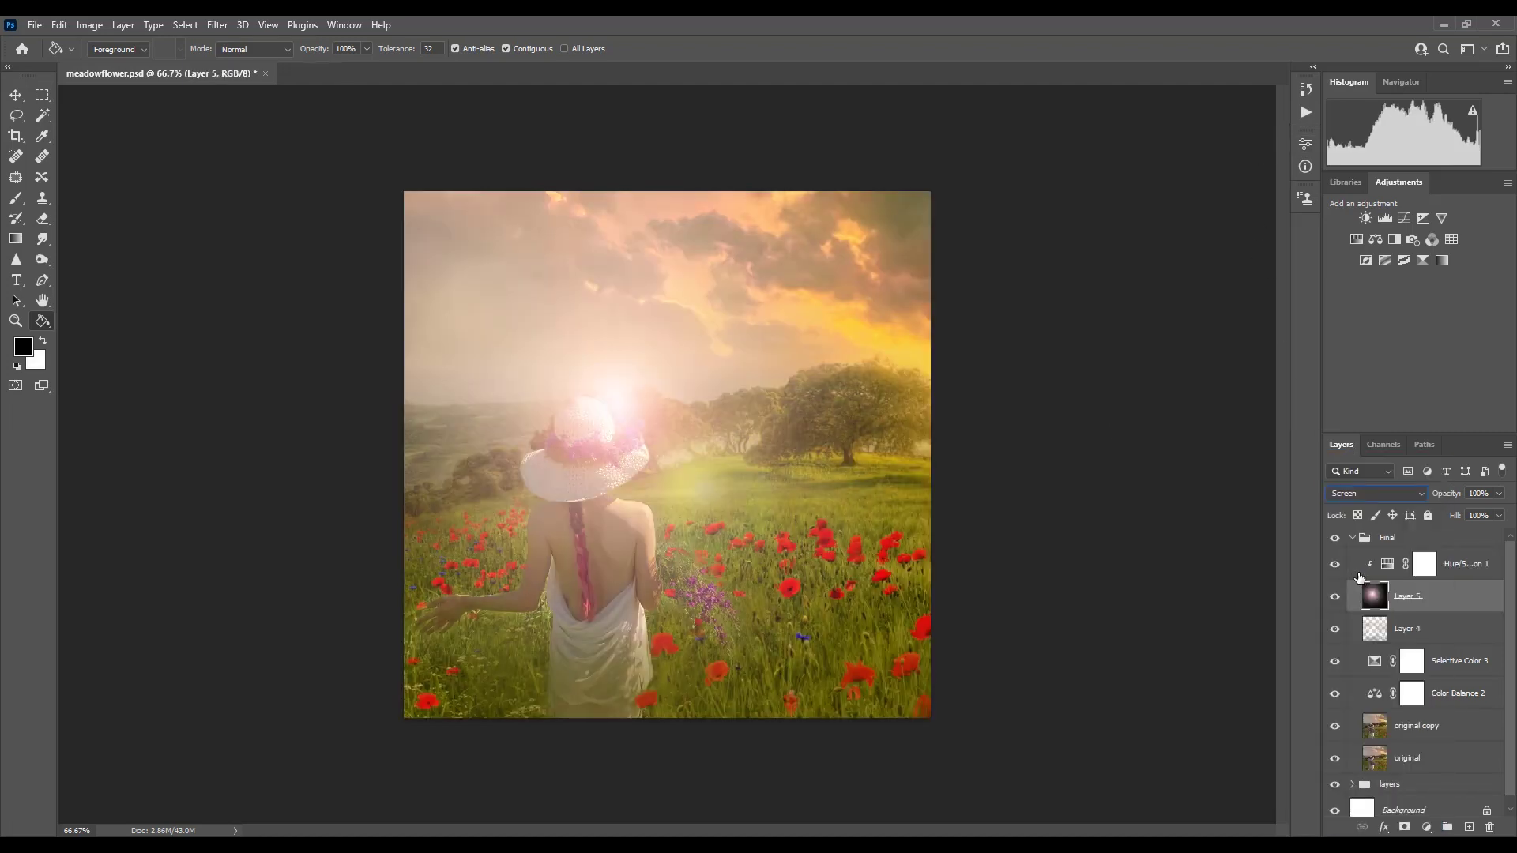
# - Move the glow up-right and give it higher contrast and lower brightness
pyautogui.click(16, 94)
pyautogui.moveTo(660, 407); pyautogui.dragTo(863, 355)
pyautogui.click(89, 23)
pyautogui.moveTo(114, 65)
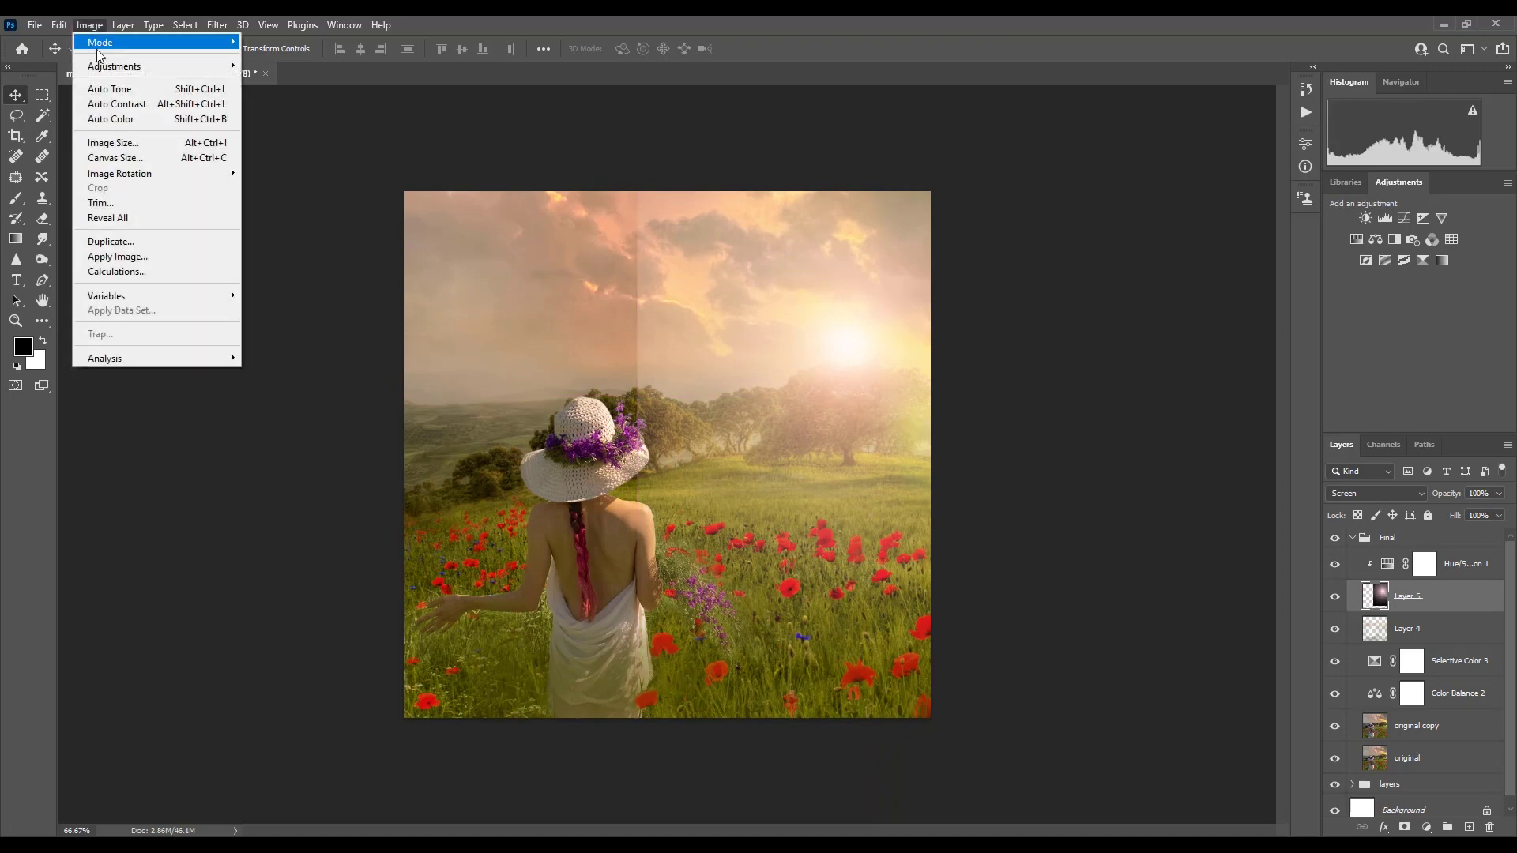
pyautogui.click(313, 67)
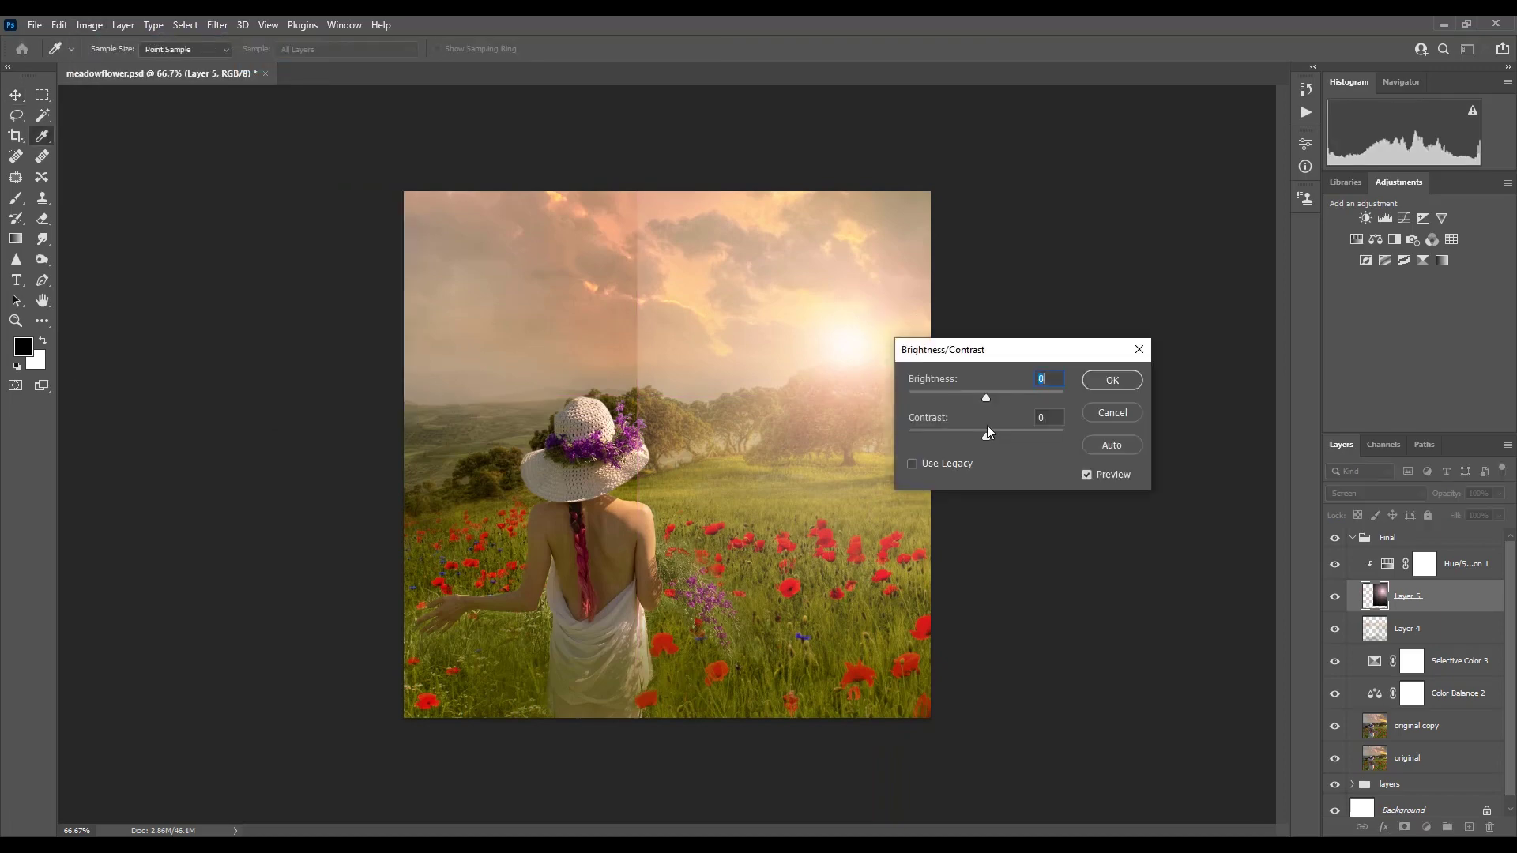
pyautogui.moveTo(990, 435)
pyautogui.mouseDown()
pyautogui.moveTo(1059, 436)
pyautogui.moveTo(1043, 437)
pyautogui.mouseUp()
pyautogui.moveTo(943, 404); pyautogui.dragTo(935, 405)
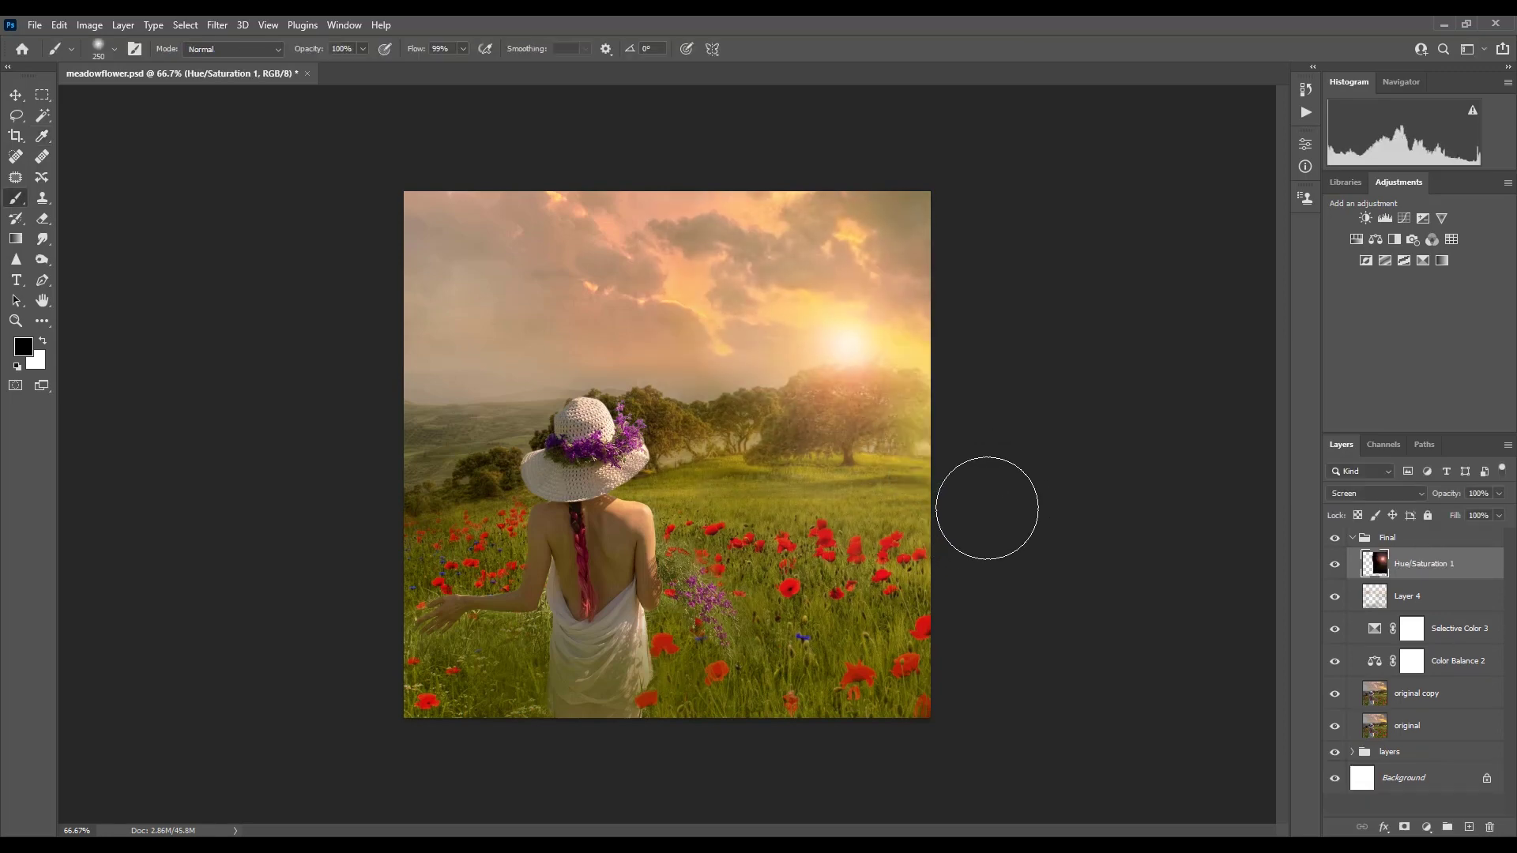
# - Nudge the glow further right over the trees and set its fill to 79%
pyautogui.click(15, 94)
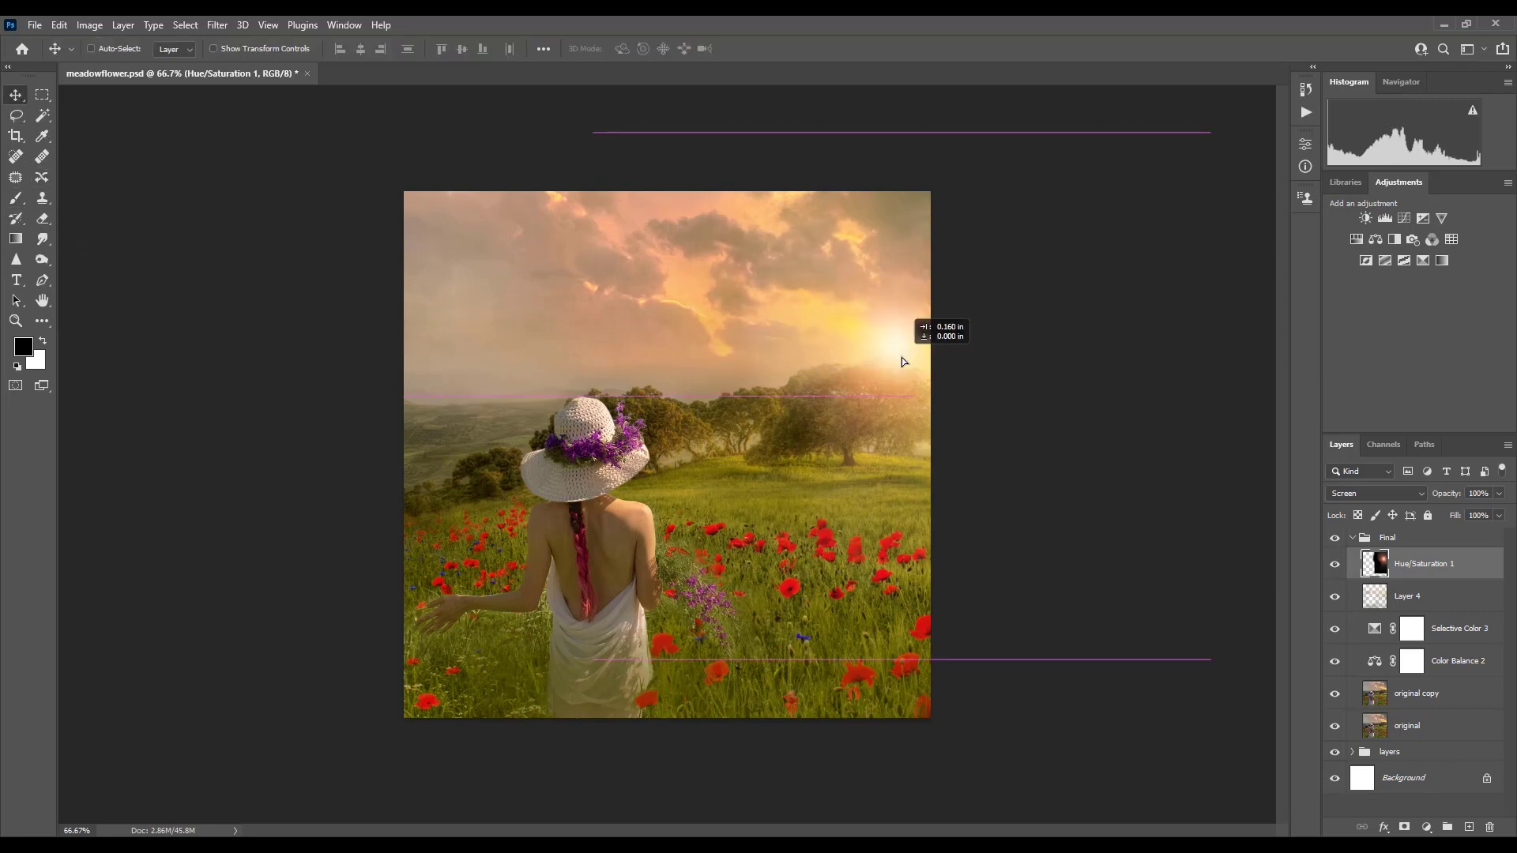
pyautogui.moveTo(848, 356)
pyautogui.mouseDown()
pyautogui.moveTo(902, 357)
pyautogui.moveTo(868, 393)
pyautogui.moveTo(873, 375)
pyautogui.mouseUp()
pyautogui.hotkey('shift', '7')
pyautogui.hotkey('shift', '9')
pyautogui.press('z')
pyautogui.click(1426, 828)
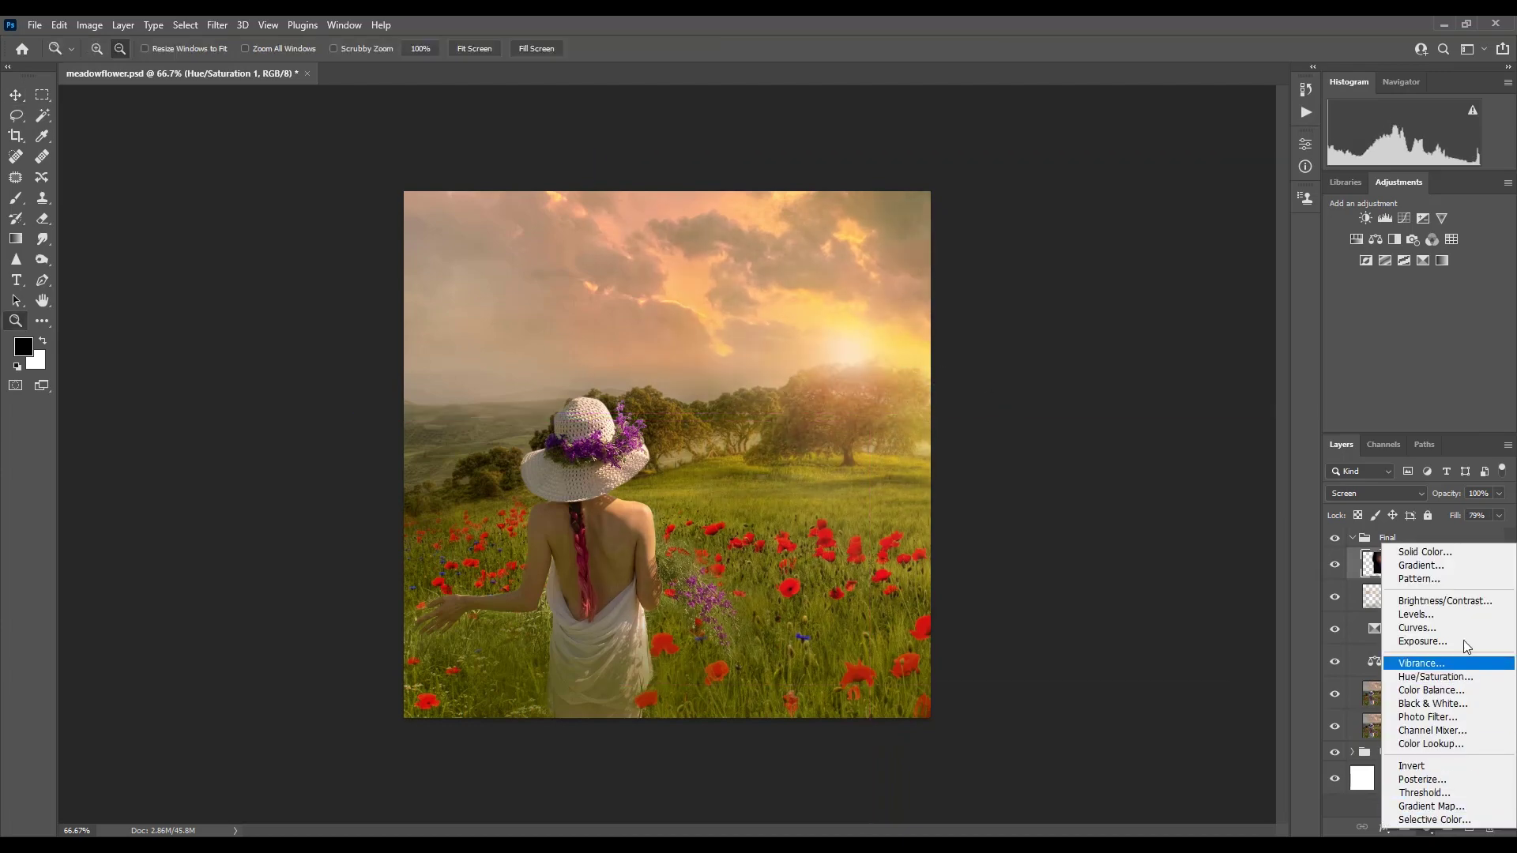
# - Add a top Brightness/Contrast adjustment with brightness 5 and contrast 10
pyautogui.click(1446, 601)
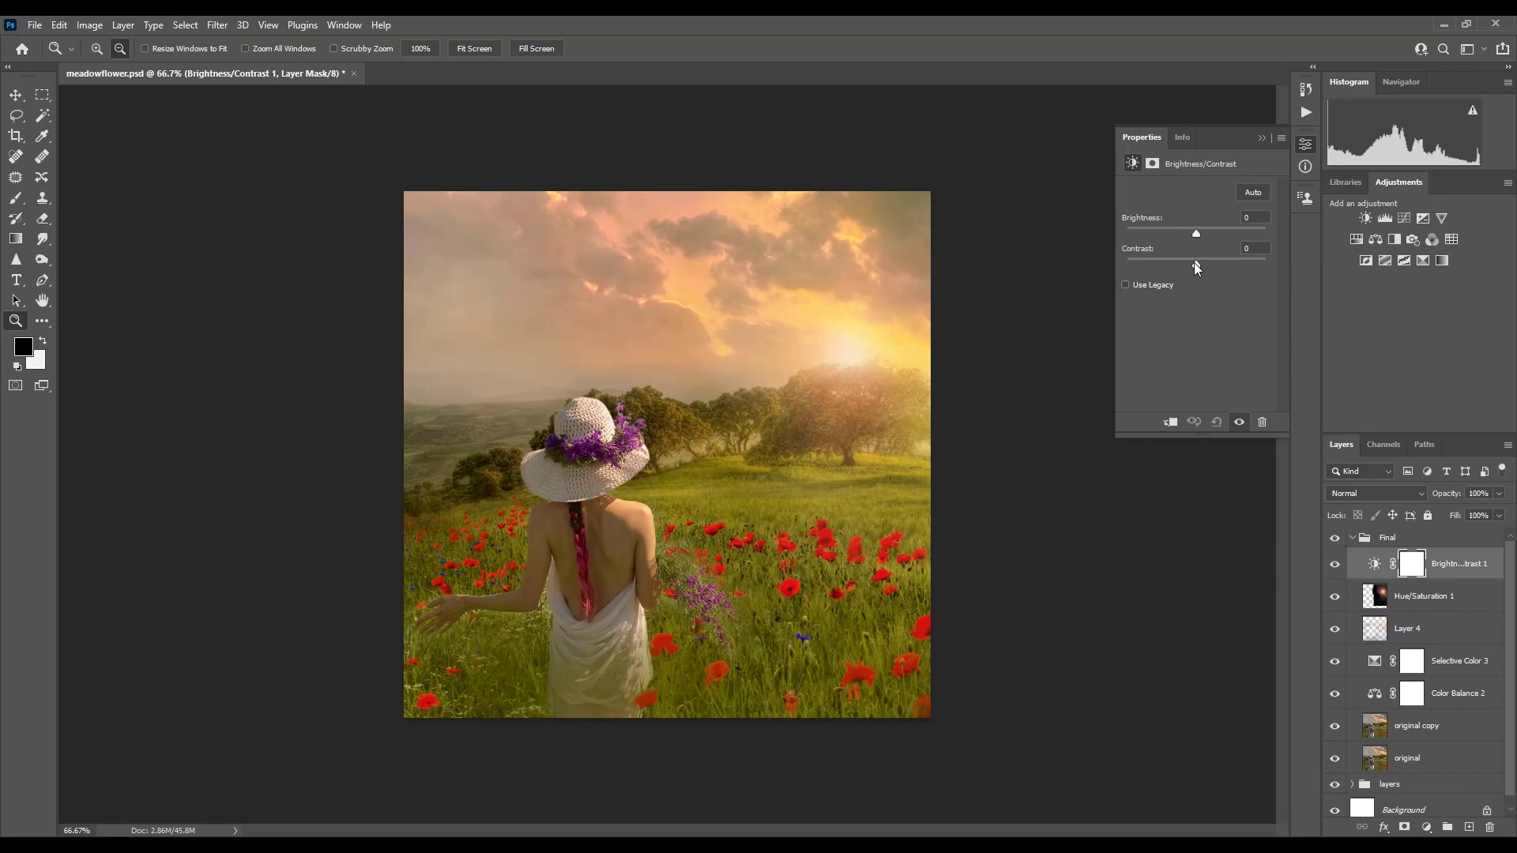
pyautogui.moveTo(1195, 263)
pyautogui.mouseDown()
pyautogui.moveTo(1213, 264)
pyautogui.moveTo(1199, 233)
pyautogui.mouseUp()
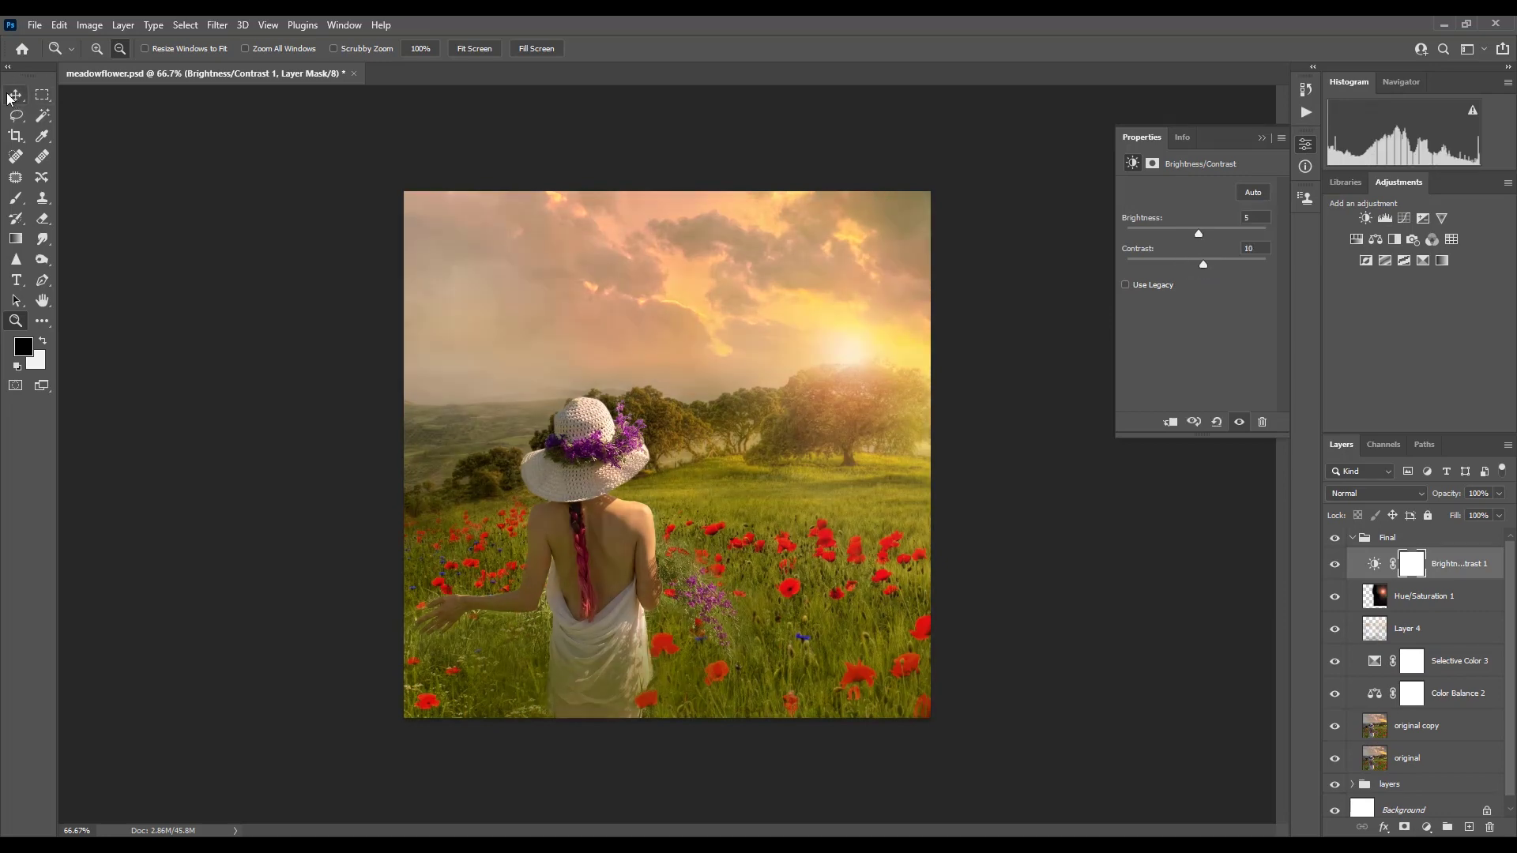
pyautogui.click(9, 99)
# - Marquee-select the whole image and Copy Merged
pyautogui.press('m')
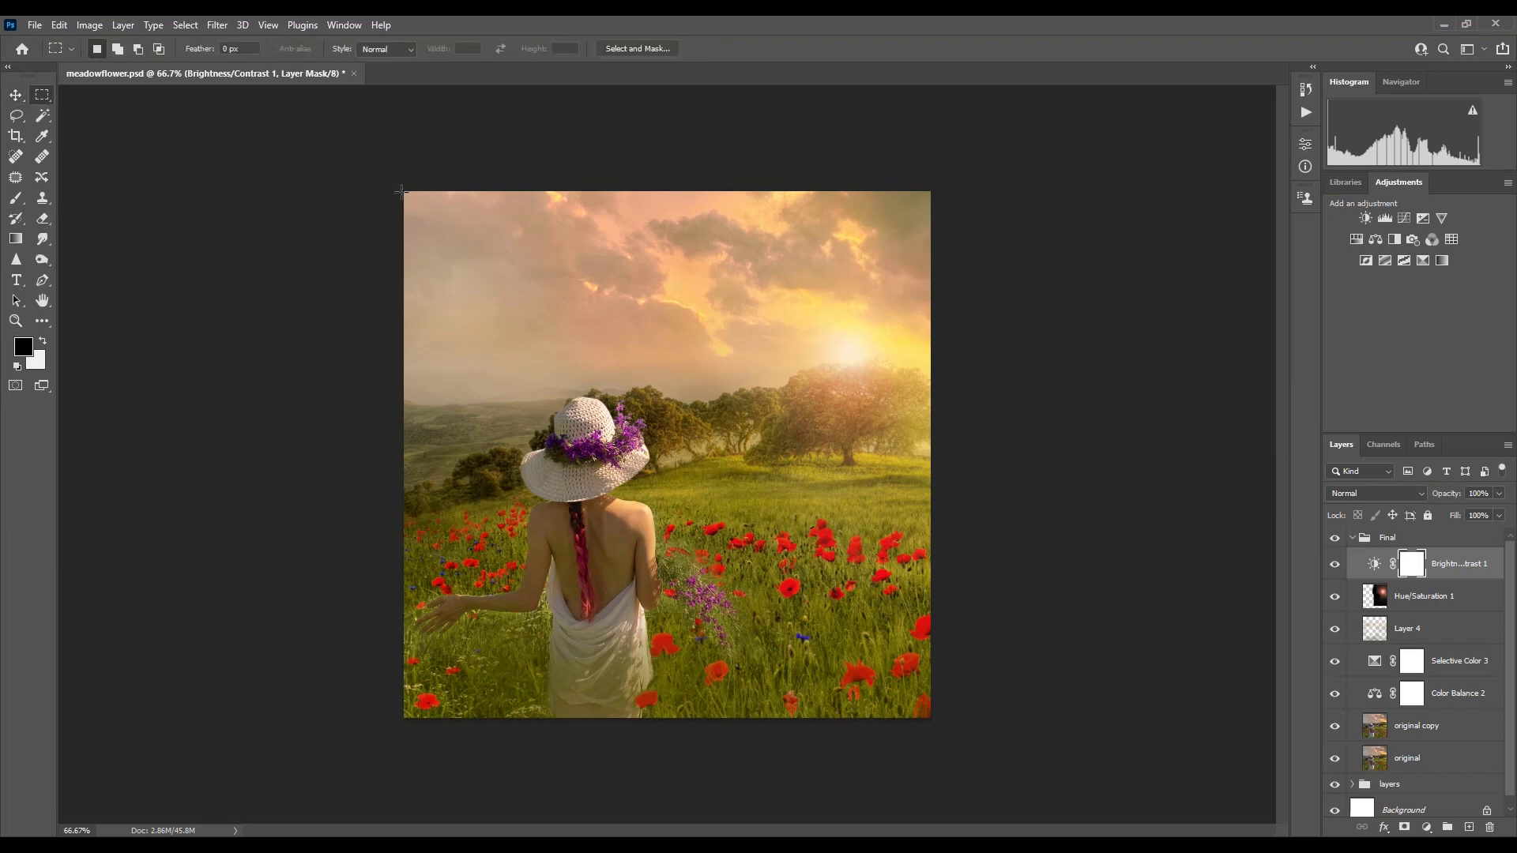
pyautogui.moveTo(400, 187); pyautogui.dragTo(962, 730)
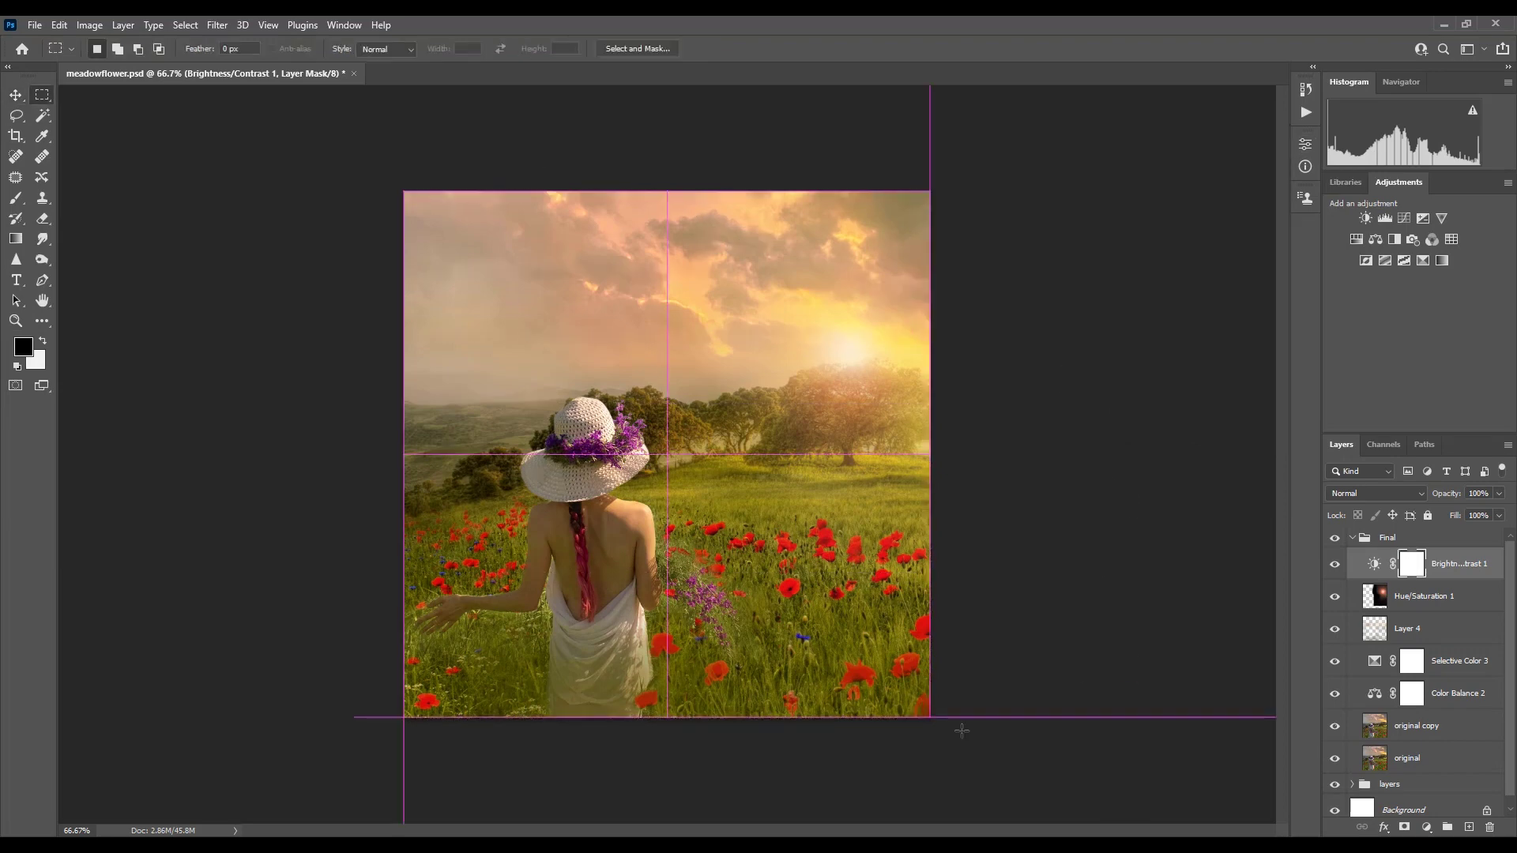
pyautogui.click(89, 25)
pyautogui.click(59, 25)
pyautogui.moveTo(91, 148)
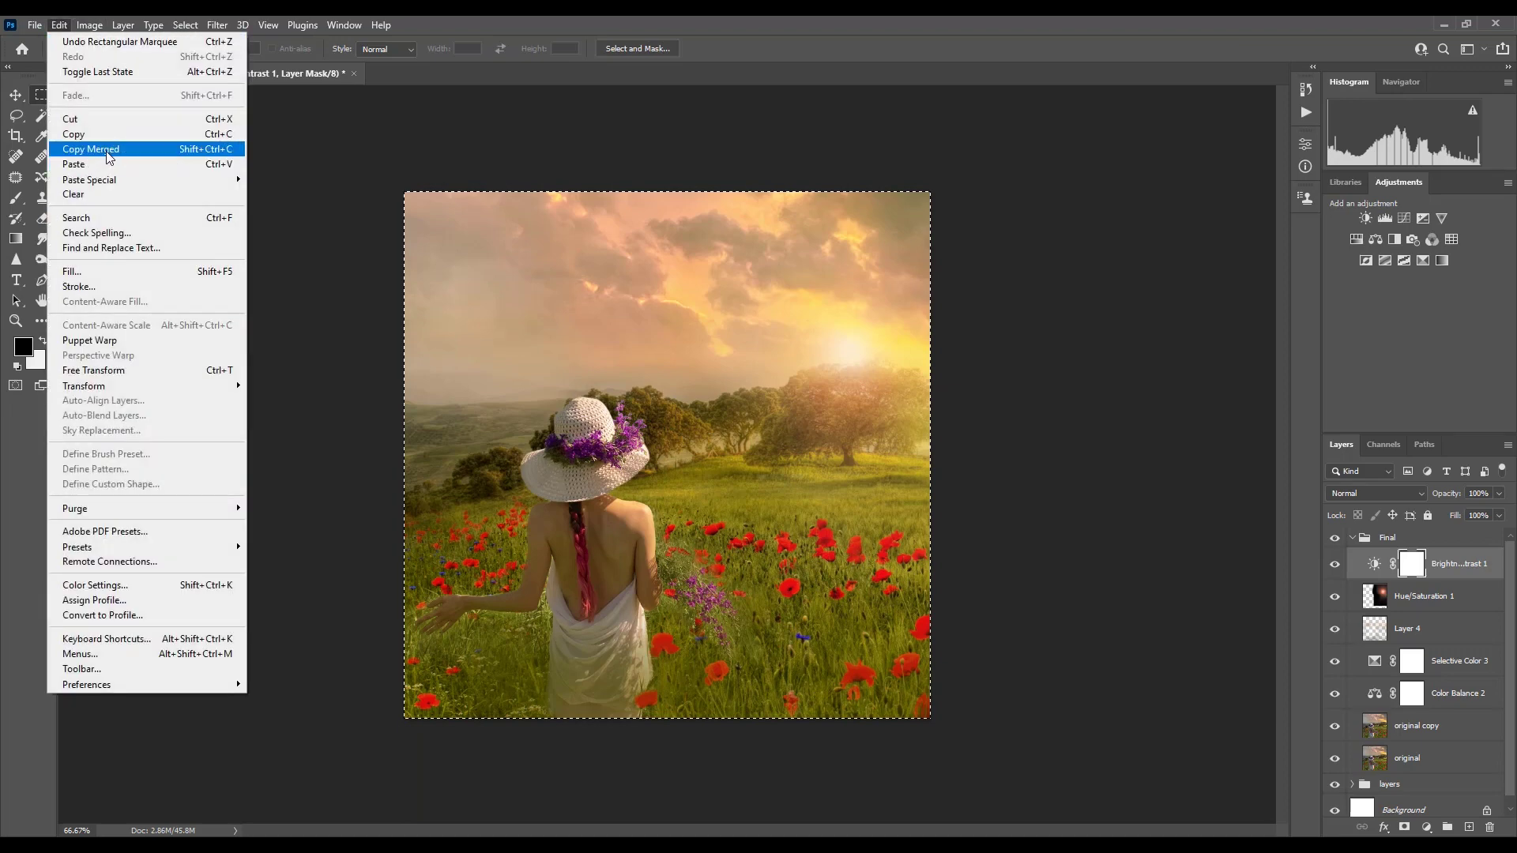
pyautogui.click(107, 152)
# - Paste the merged copy as a new Layer 5 at the top
pyautogui.hotkey('alt', 'e')
pyautogui.click(110, 162)
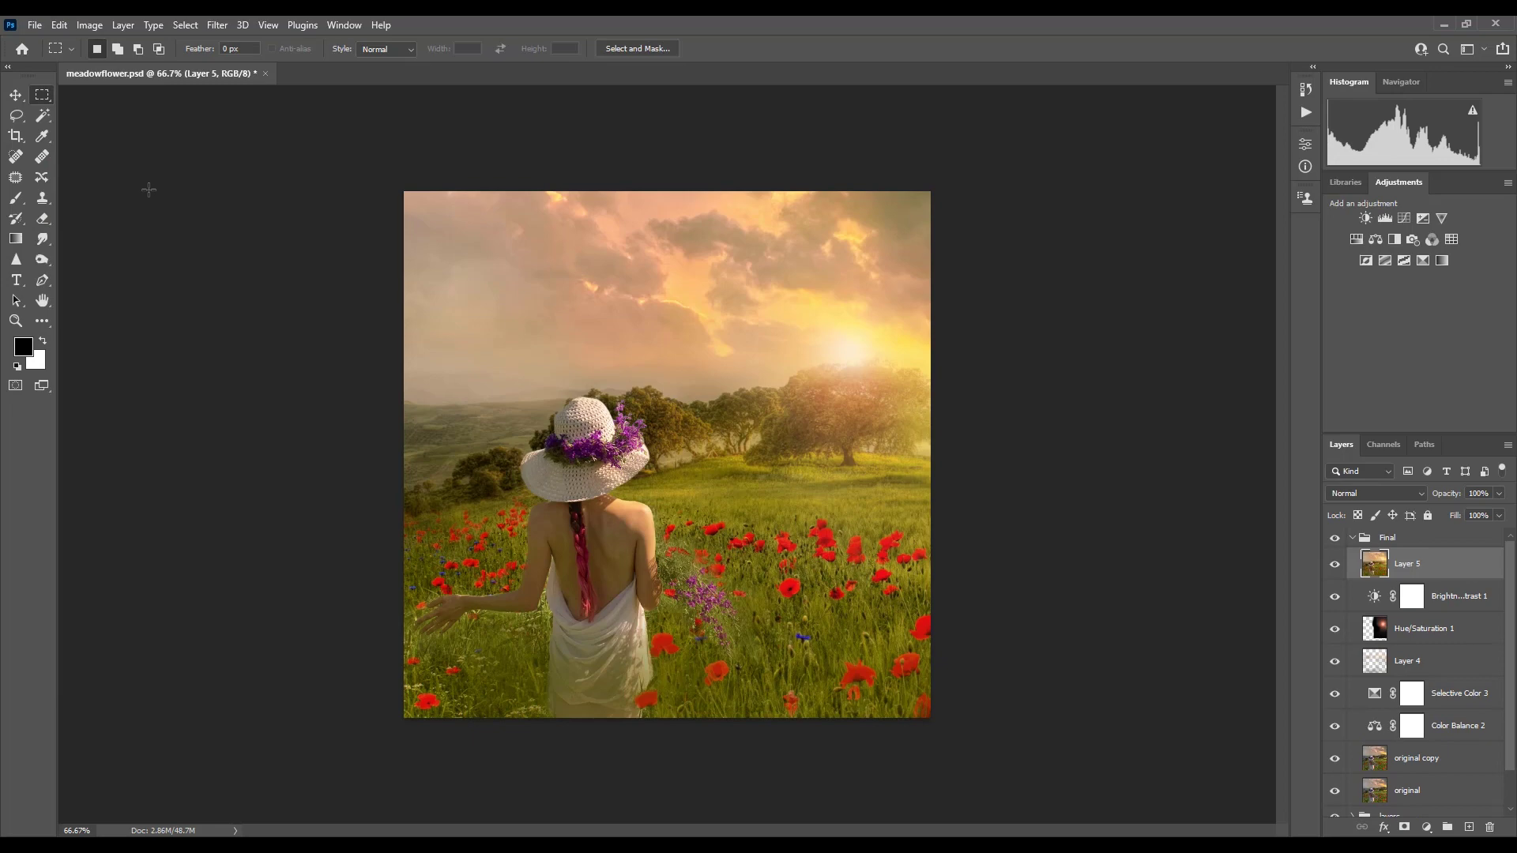
pyautogui.rightClick(43, 260)
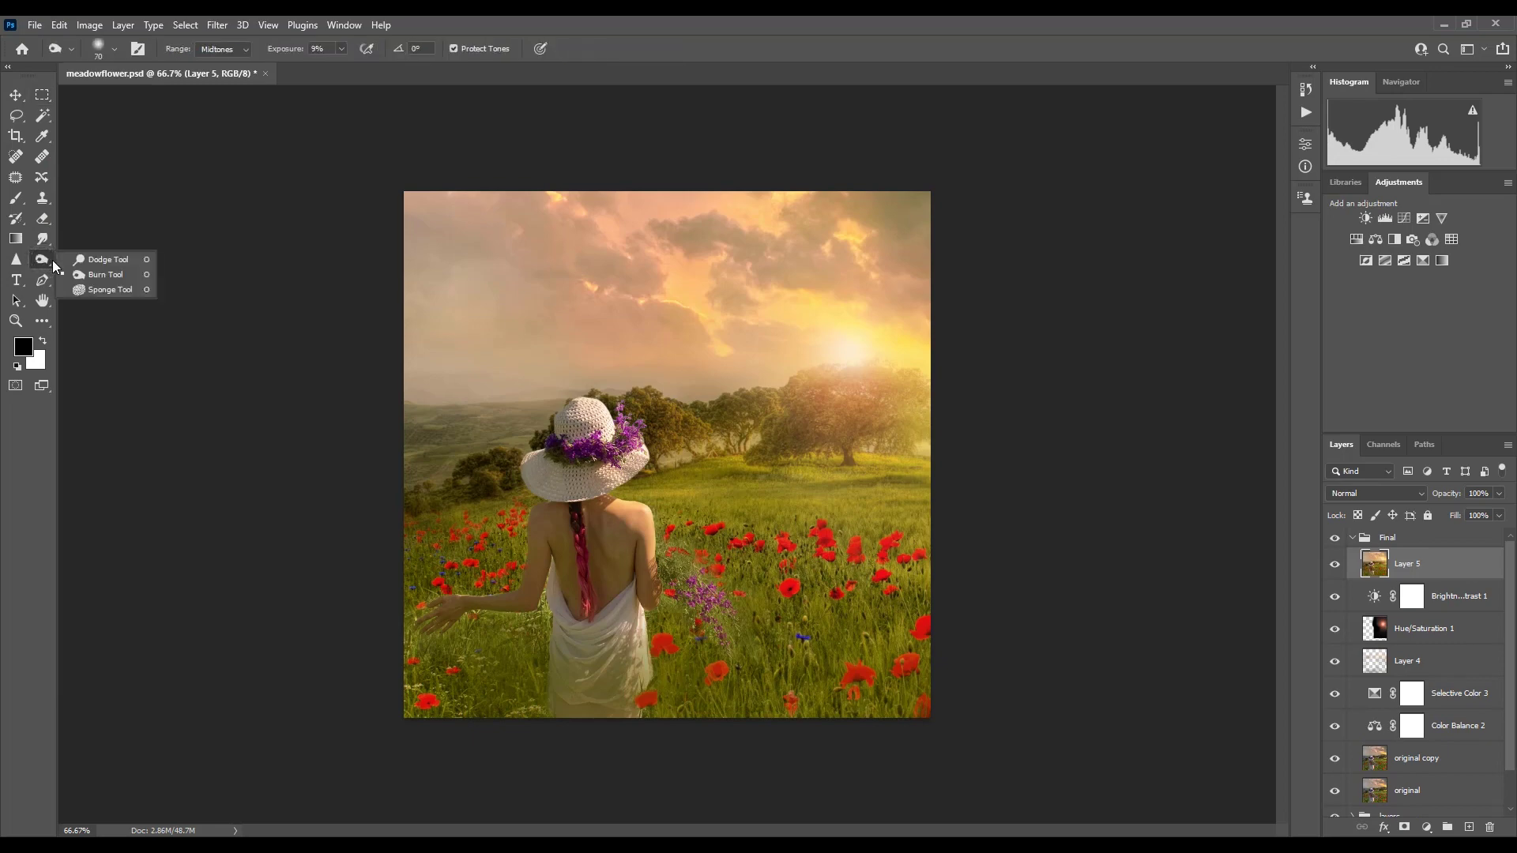
# - Dodge light highlights onto the woman's shoulder, arm and dress on merged Layer 5
pyautogui.click(132, 259)
pyautogui.press('[')
pyautogui.press('[')
pyautogui.press('[')
pyautogui.press('[')
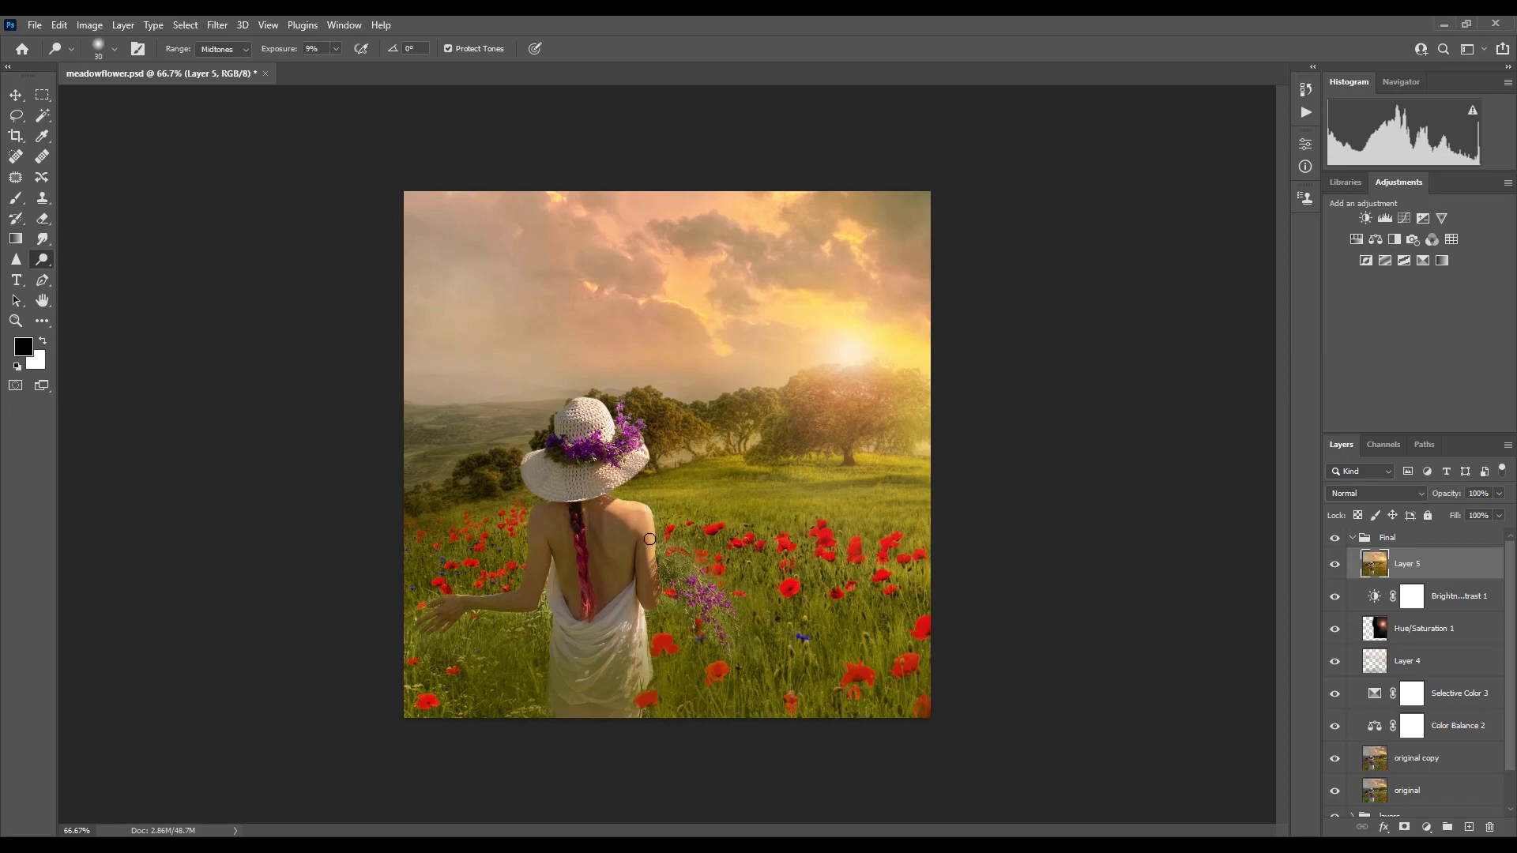
pyautogui.press('[')
pyautogui.press(']')
pyautogui.press('[')
pyautogui.press('[')
pyautogui.rightClick(42, 258)
pyautogui.click(106, 276)
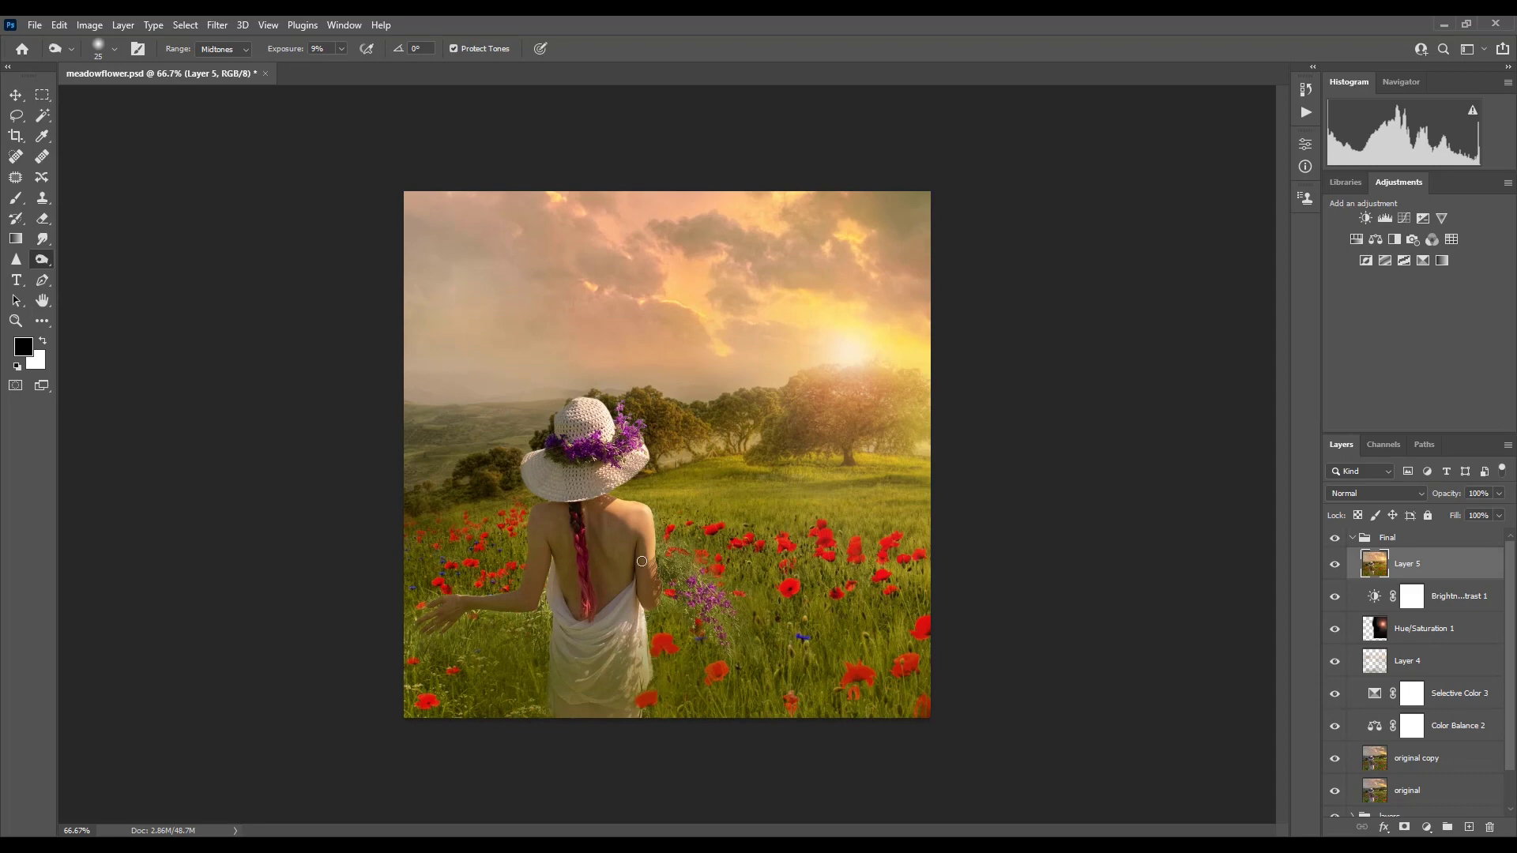